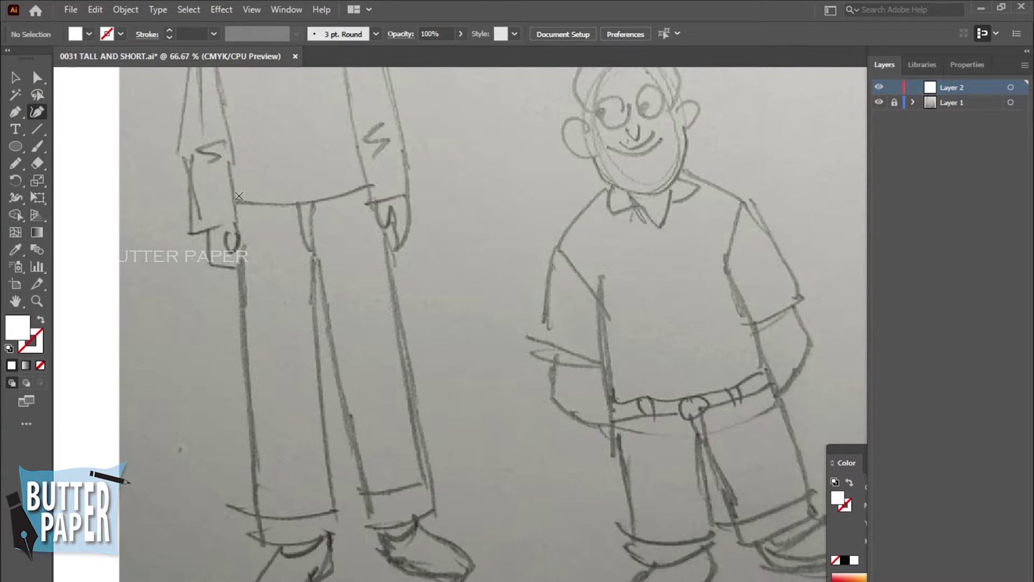
Step: Start the trouser outline at the left hip with no fill and a black stroke
click(230, 197)
key(d)
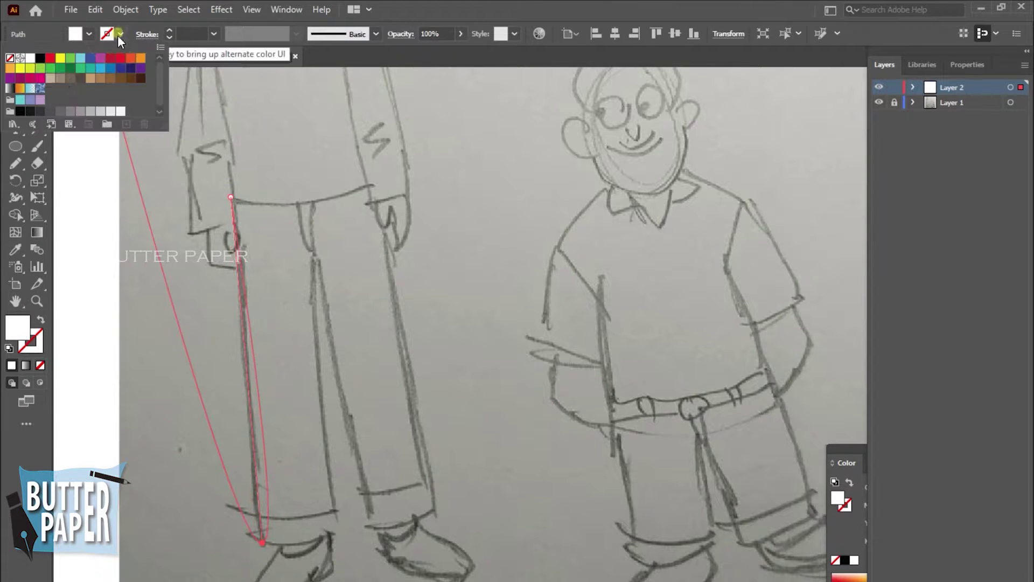
click(88, 34)
click(10, 57)
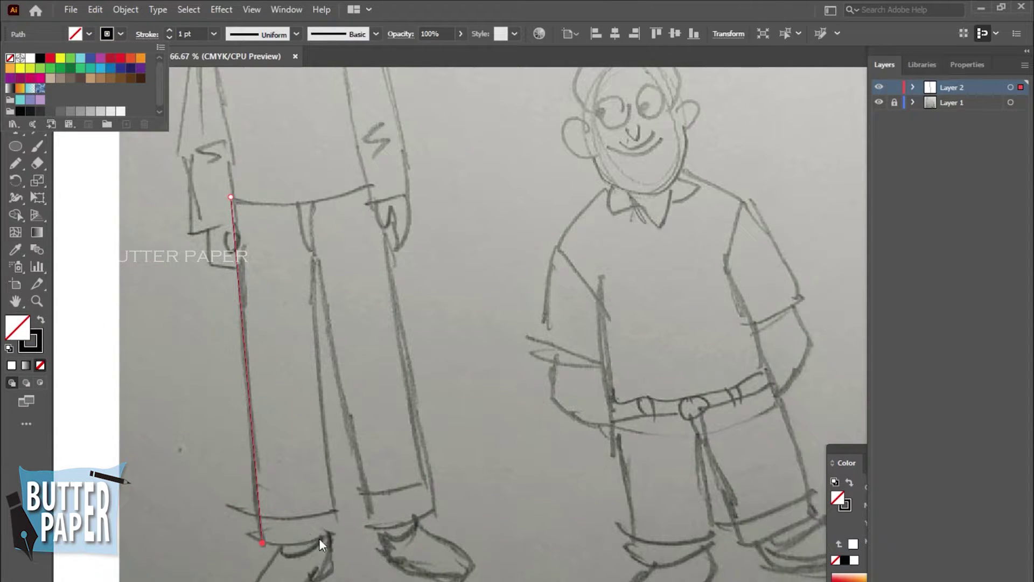
Step: Trace the first trouser leg, with sharp hem corners and straight edges matching the sketch
click(340, 532)
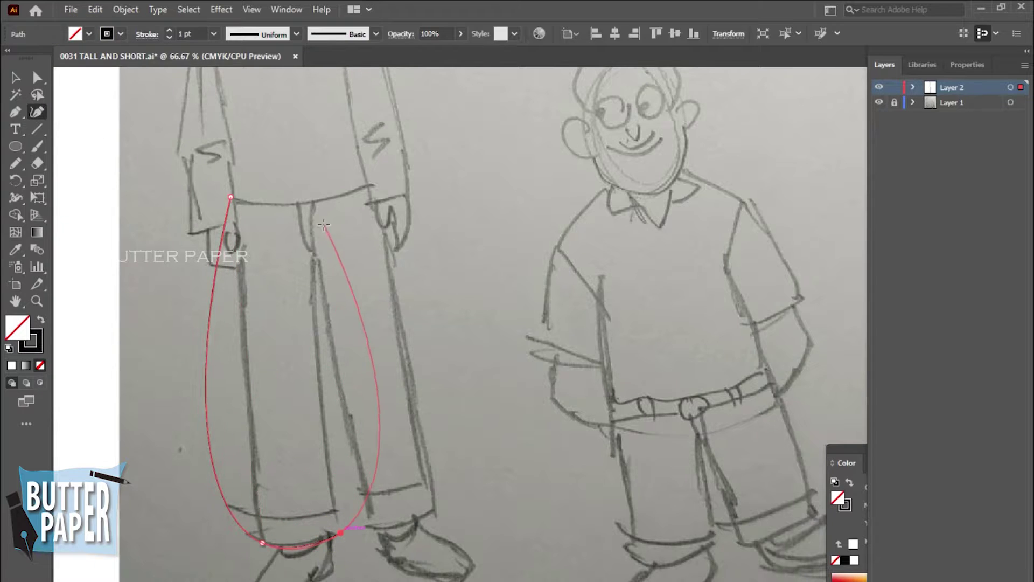
click(315, 256)
mouse_move(370, 428)
mouse_down()
mouse_move(332, 431)
mouse_move(321, 389)
mouse_up()
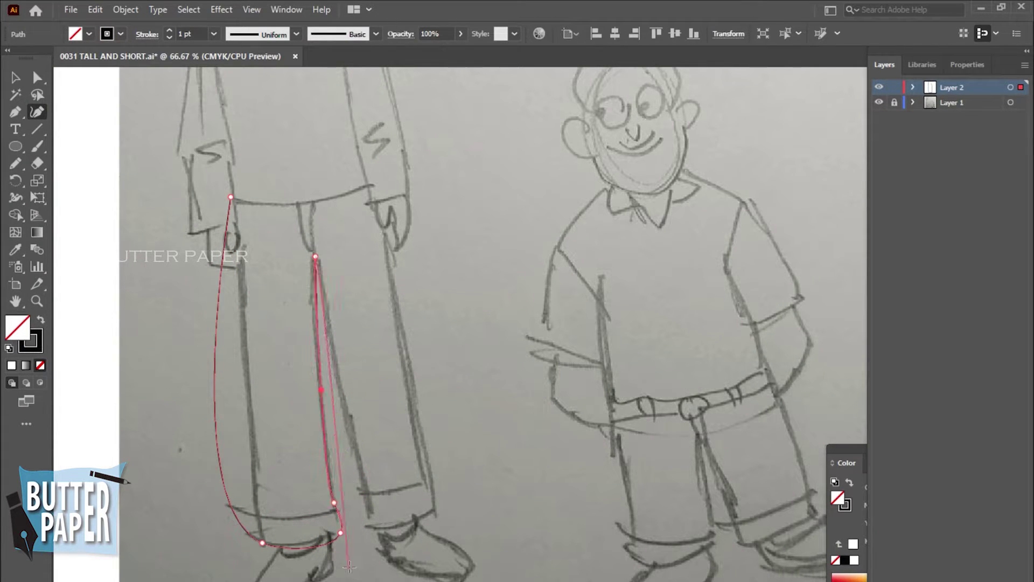
click(334, 503)
click(323, 545)
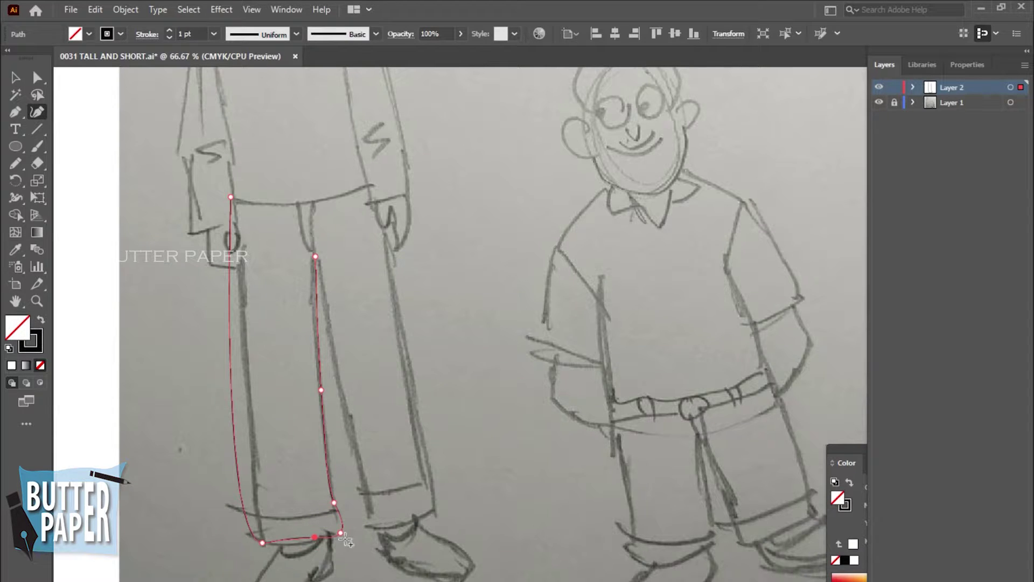
click(301, 542)
click(247, 349)
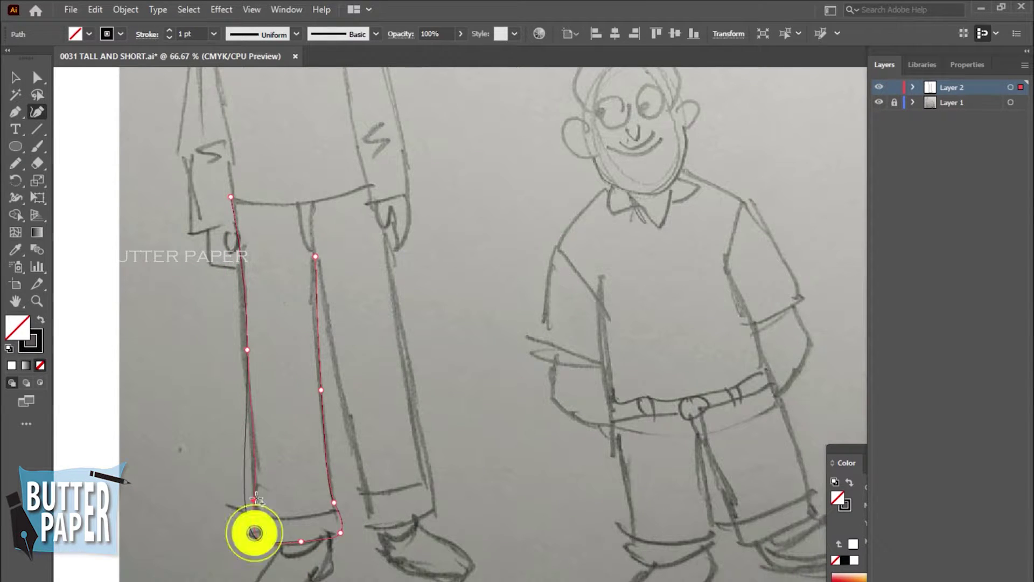
click(253, 500)
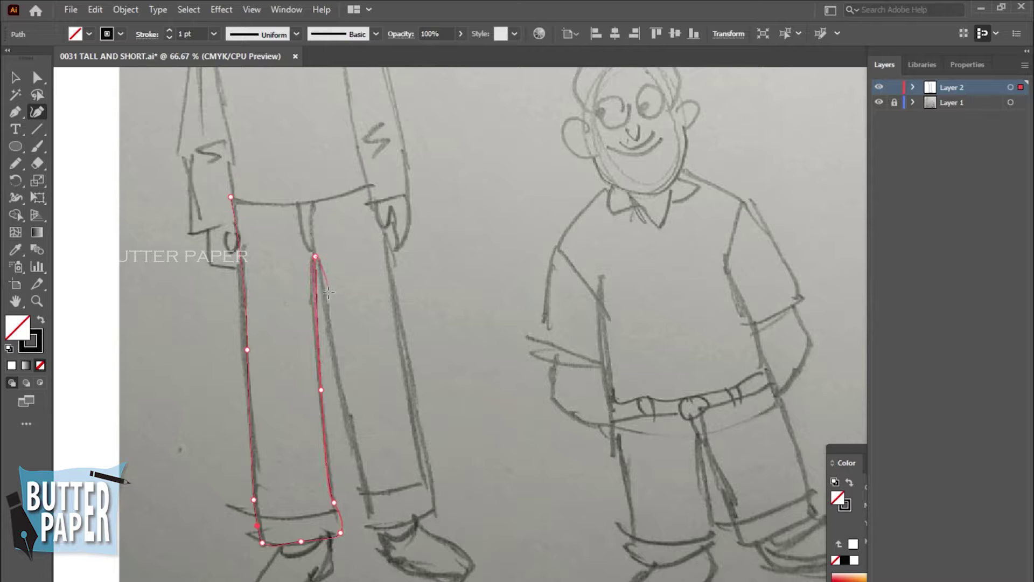
Step: Trace the second trouser leg and its hem, fitting both edges to the sketch
click(331, 341)
click(371, 530)
click(435, 507)
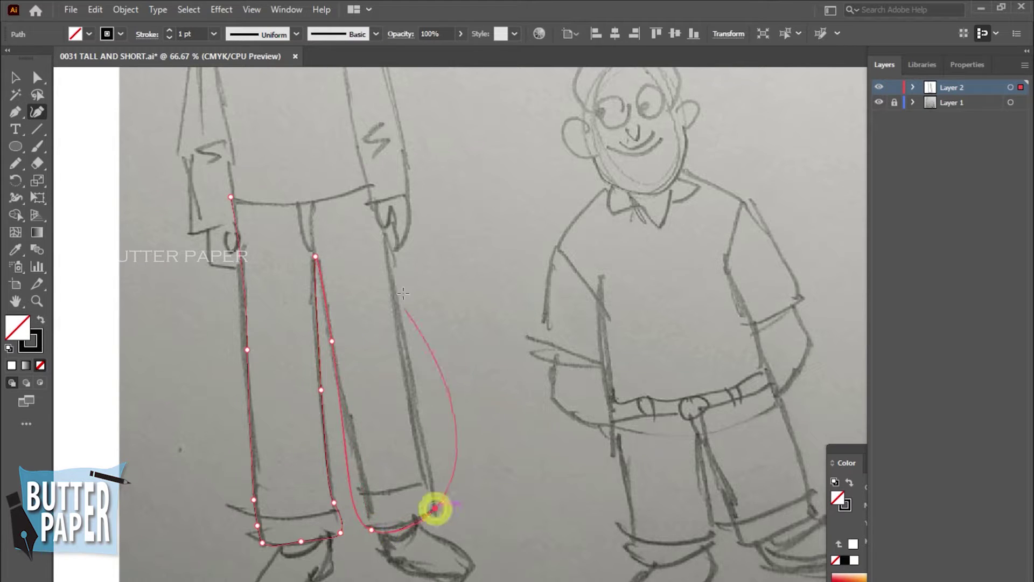
click(384, 225)
drag(459, 429, 432, 478)
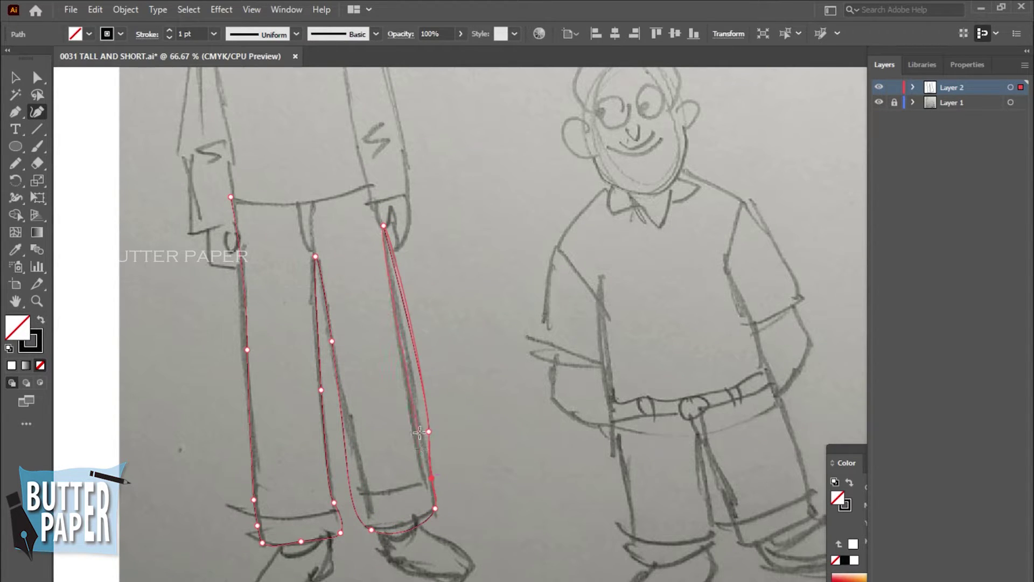
click(418, 407)
click(403, 524)
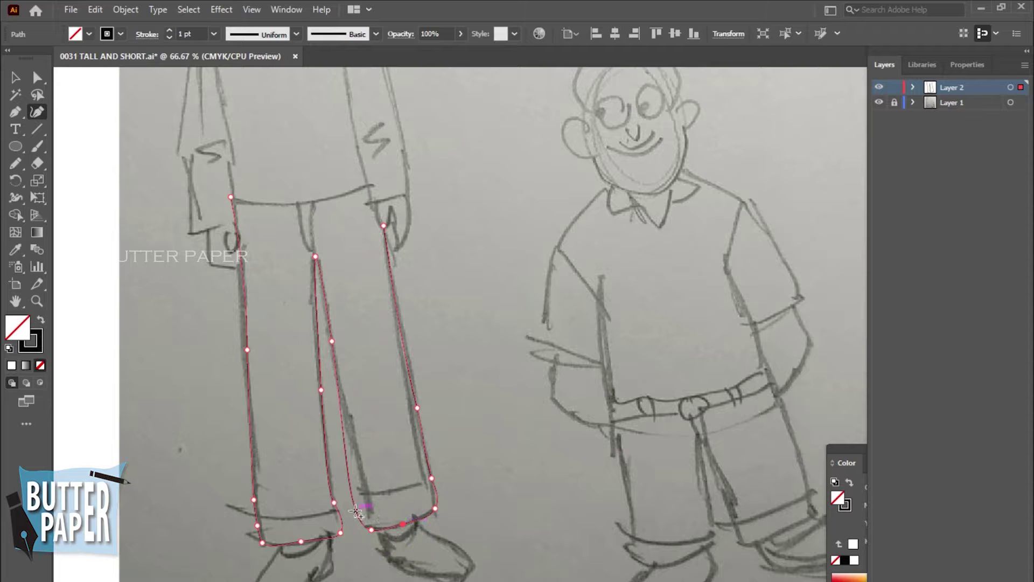
click(354, 447)
click(367, 506)
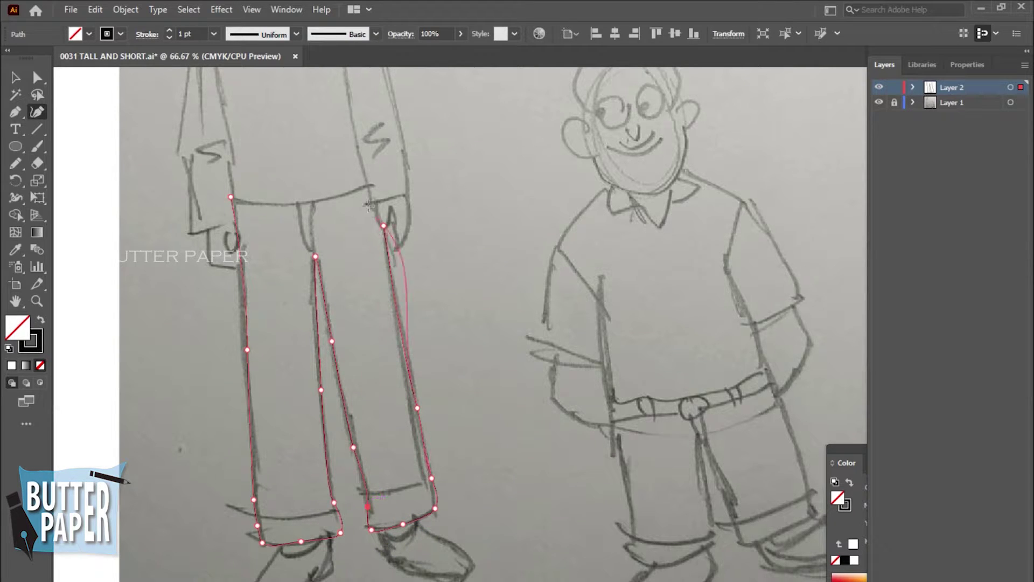
Step: Draw the waistband, close the outline at the hip, and adjust the waist corners
click(373, 184)
click(230, 197)
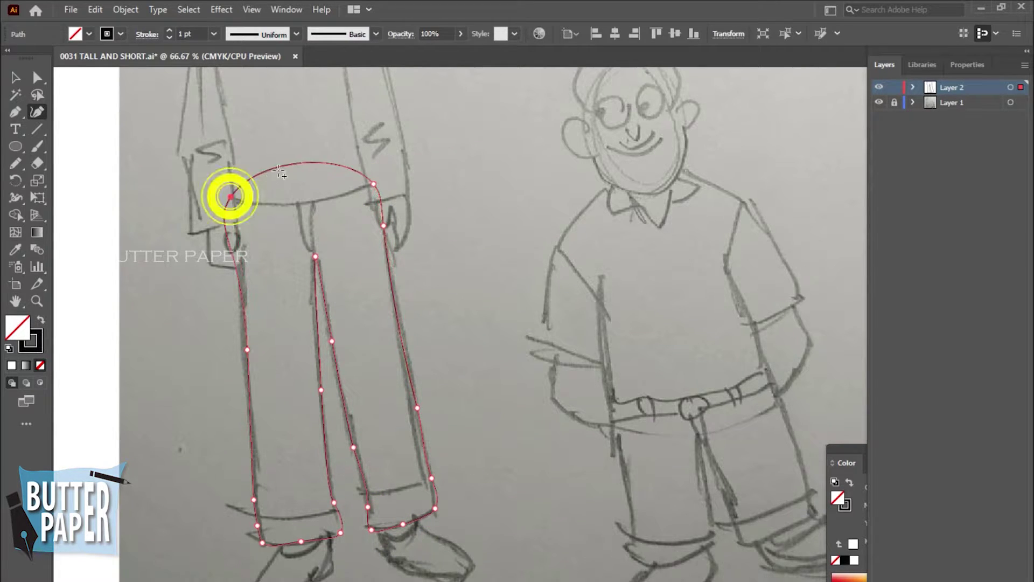
click(295, 203)
click(236, 227)
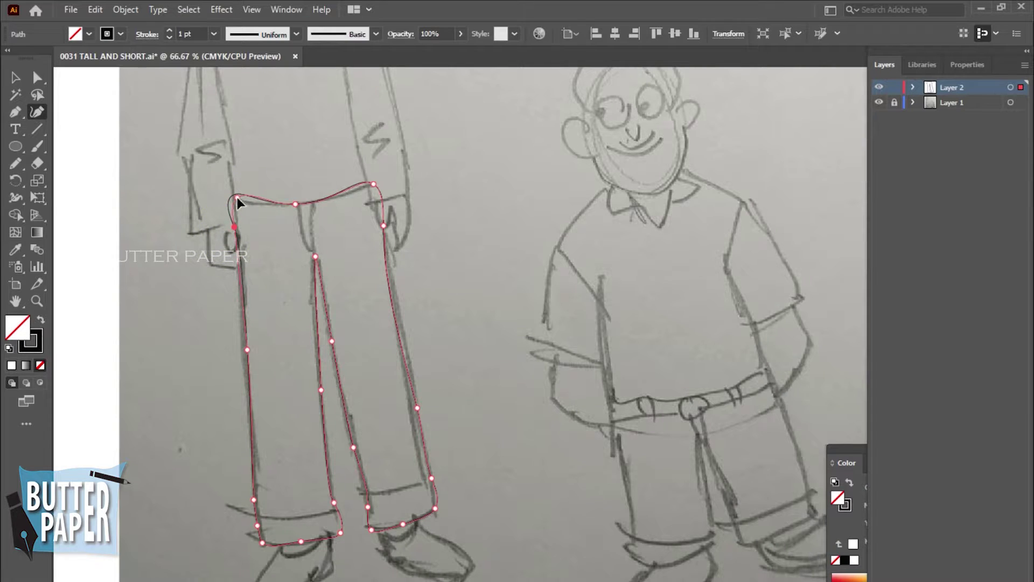
drag(231, 197, 235, 198)
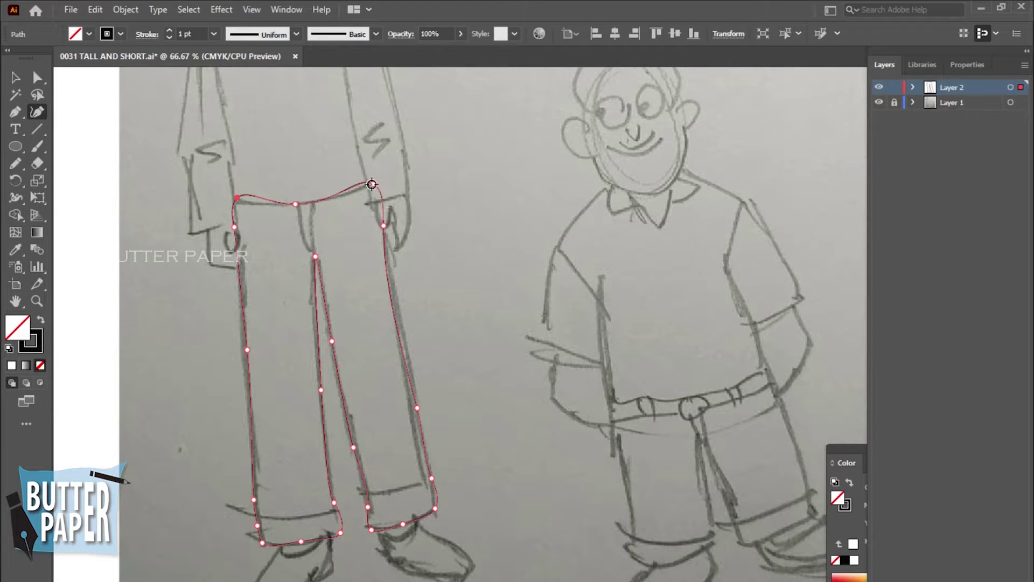
drag(372, 184, 366, 181)
click(376, 202)
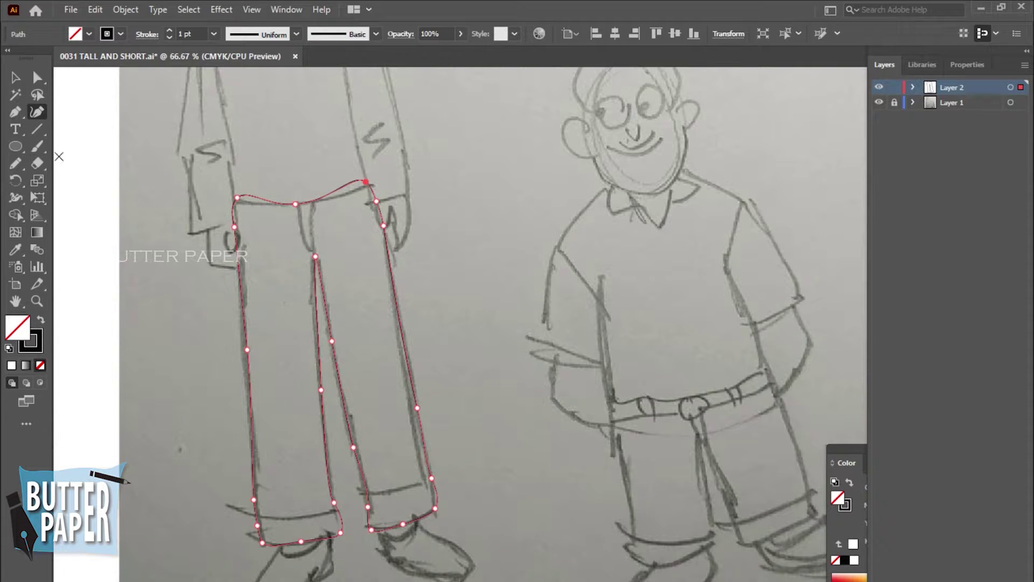
Step: Draw a curved seam line from the crotch point up to the waist
key(v)
click(387, 313)
key(p)
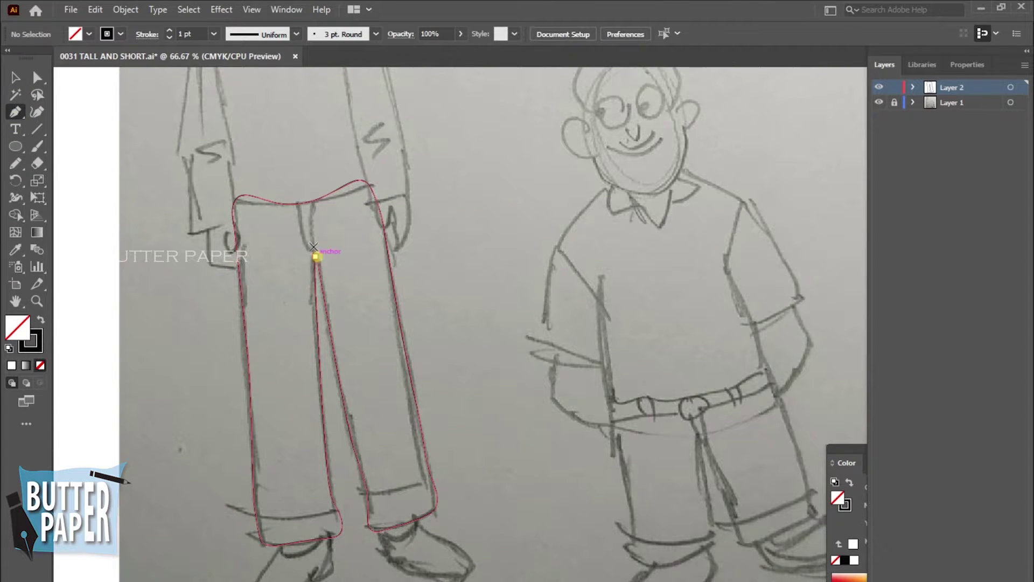
drag(315, 257, 300, 238)
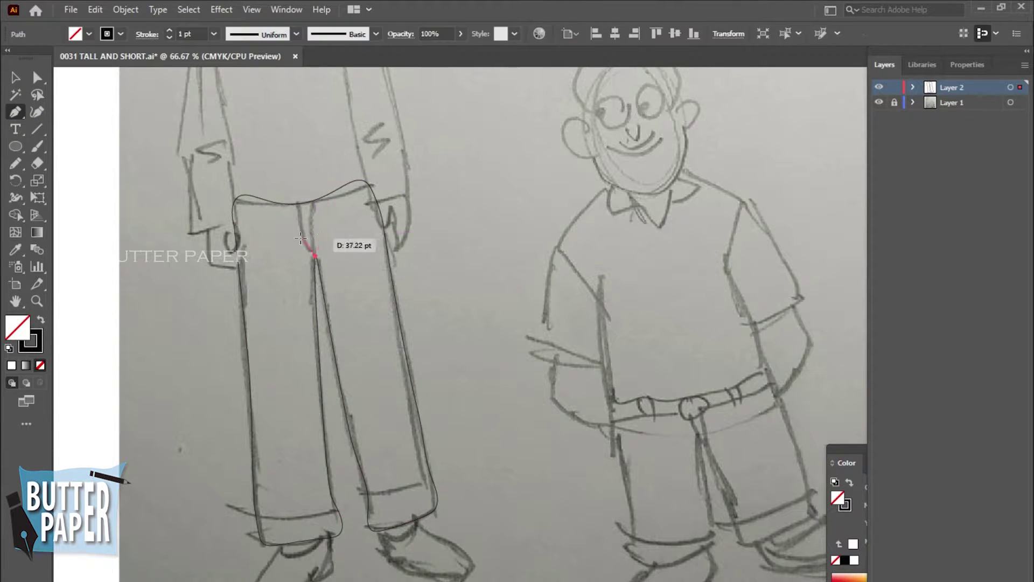
drag(310, 201, 323, 197)
key(v)
click(482, 264)
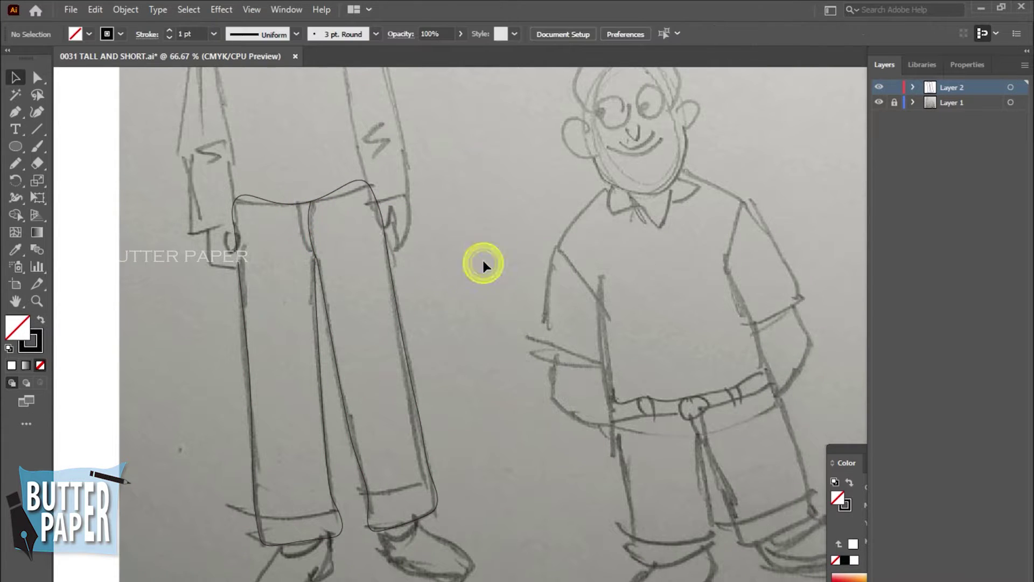
Step: Check the lines with the sketch hidden, then curve the fly line up to the waistband
click(879, 102)
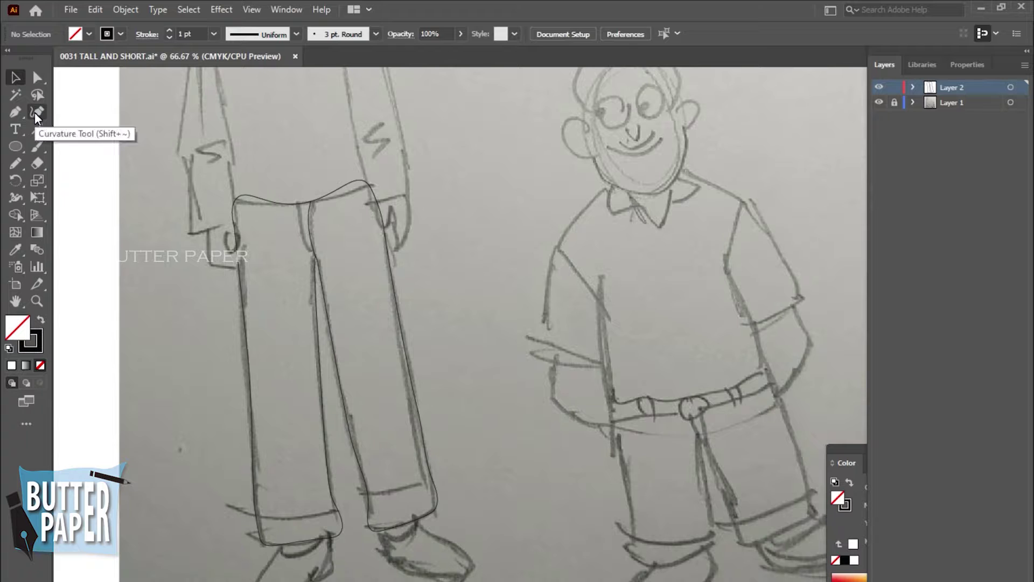
click(15, 114)
click(315, 255)
drag(297, 249, 295, 204)
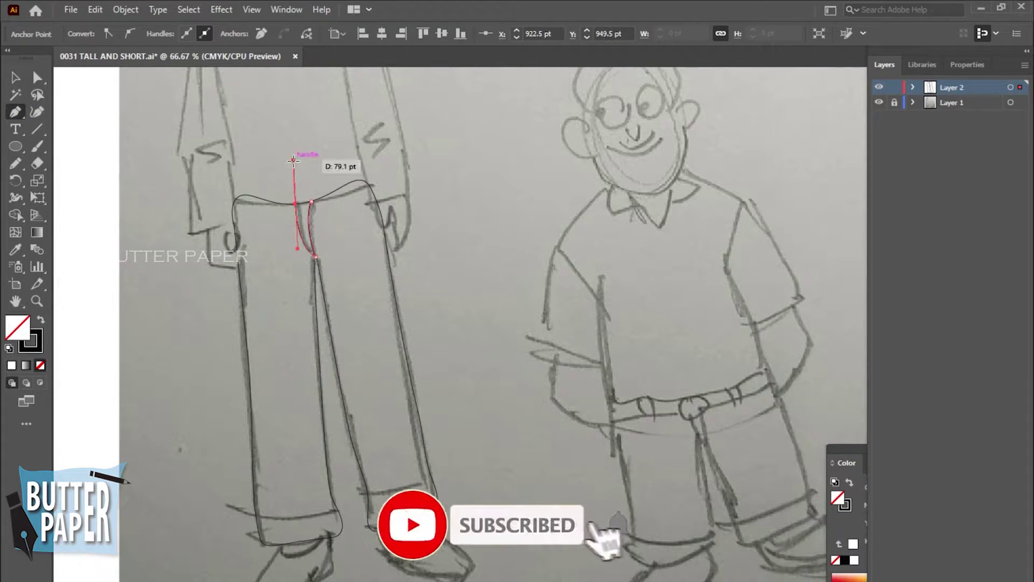
key(v)
click(474, 277)
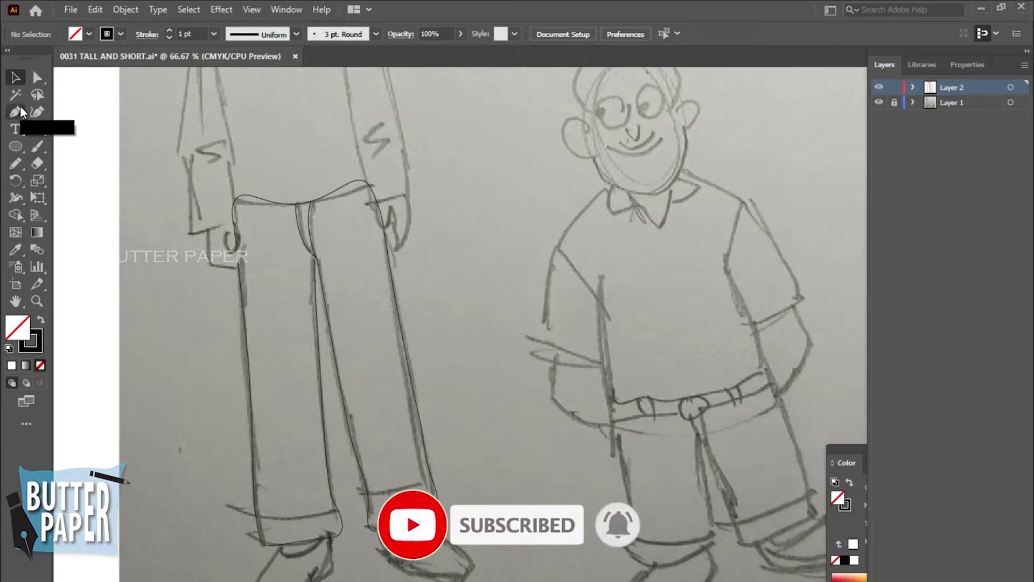
Step: Draw curved cuff lines across the left and right trouser hems
click(15, 111)
click(256, 517)
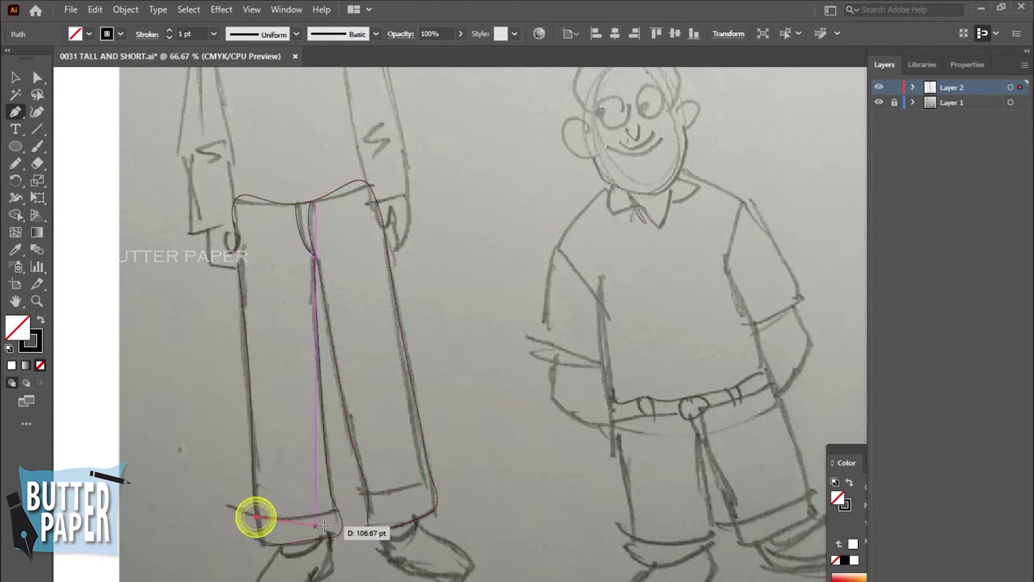
drag(339, 510, 353, 494)
key(v)
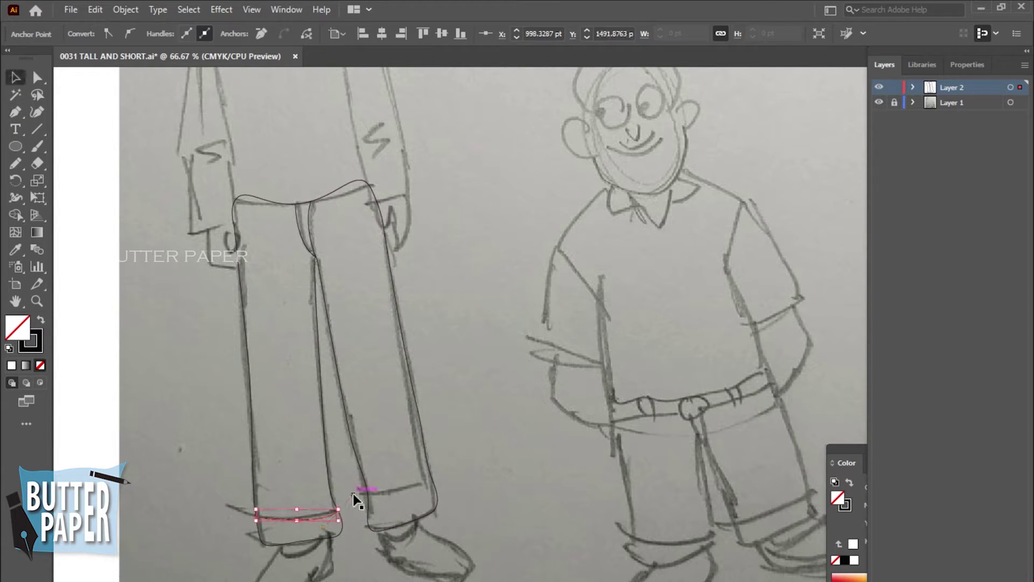
click(520, 500)
click(15, 111)
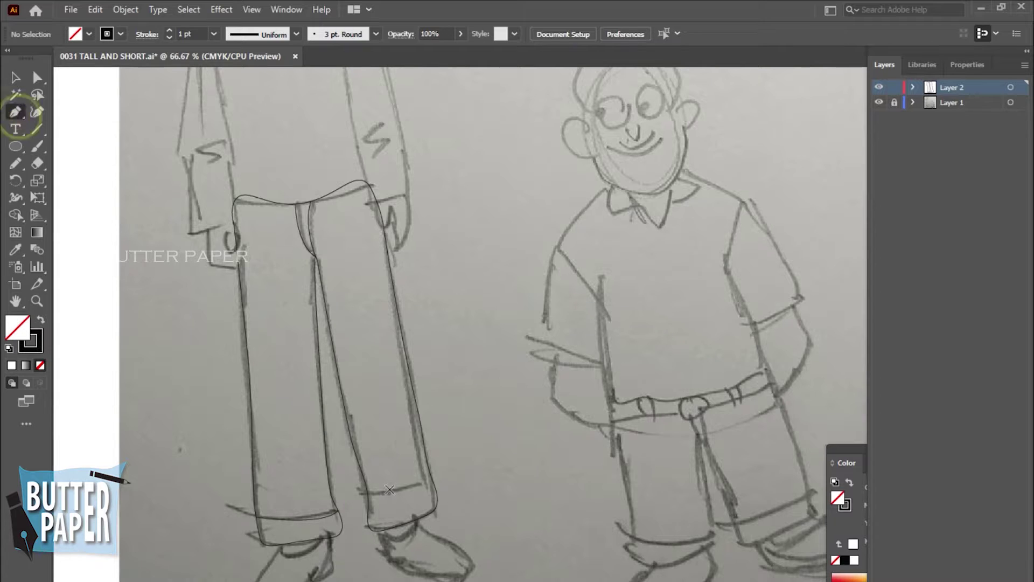
click(366, 494)
click(432, 480)
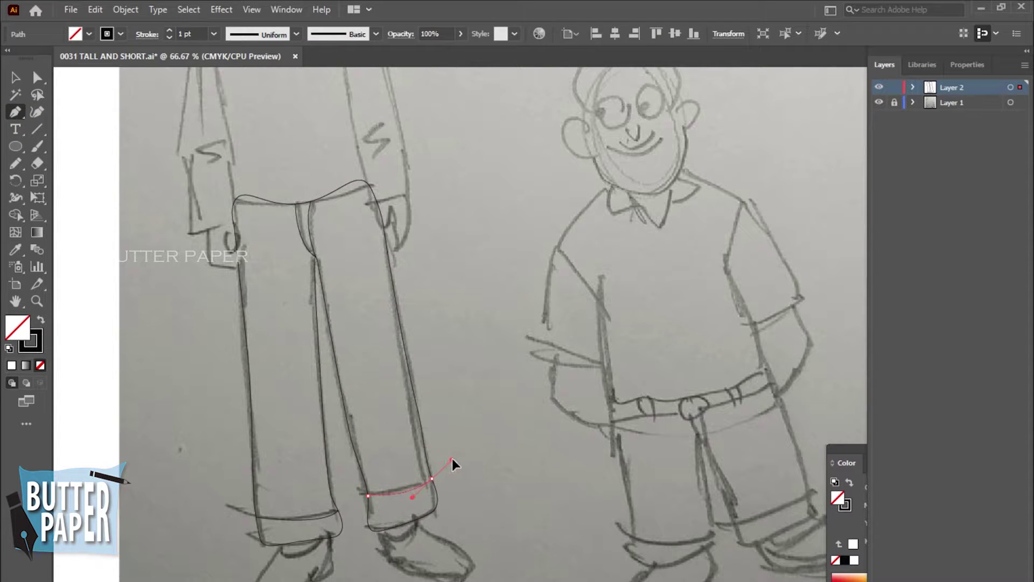
key(v)
click(534, 489)
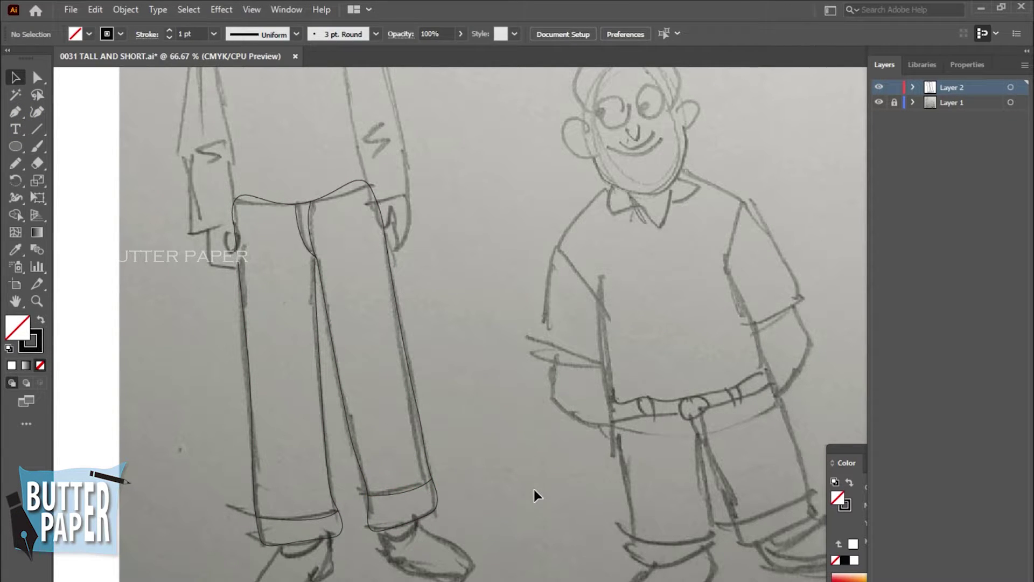
Step: Trace the left arm from the shoulder down past the elbow to the cuff
scroll(490, 166, down, 3)
scroll(633, 415, up, 2)
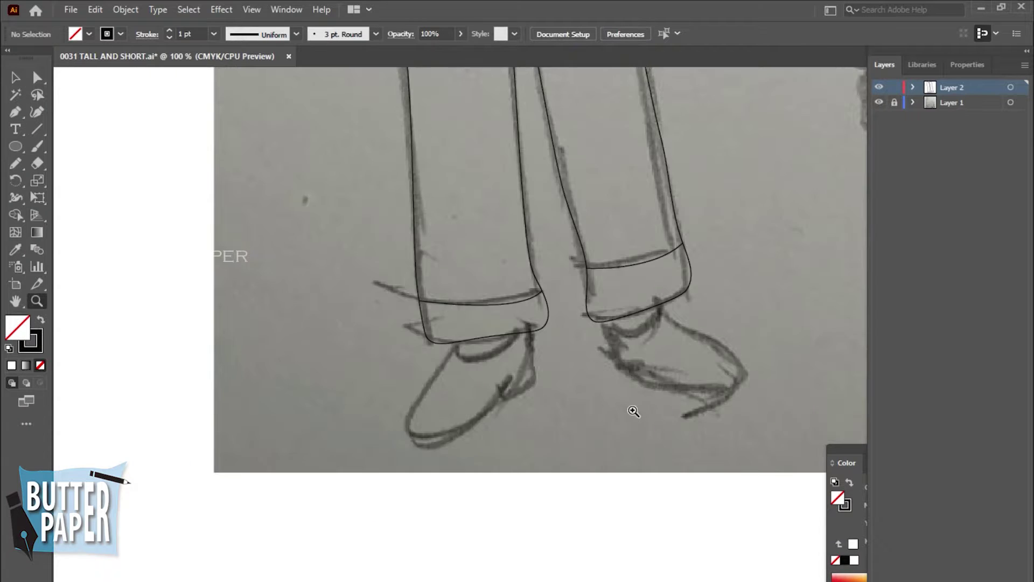
scroll(668, 212, up, 5)
scroll(708, 417, up, 5)
scroll(708, 417, up, 3)
scroll(728, 342, down, 5)
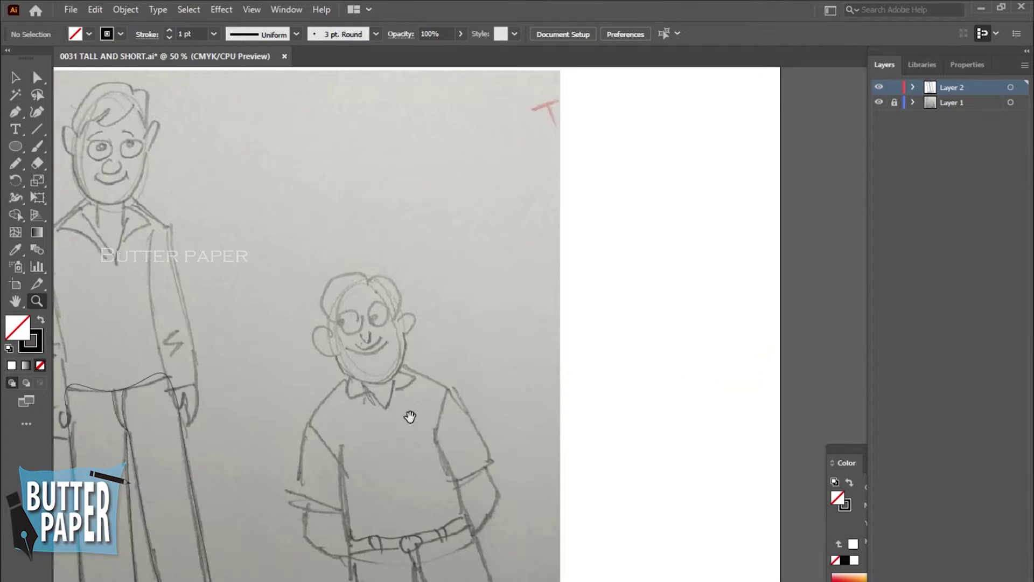
scroll(409, 416, left, 5)
key(shift+grave)
click(358, 170)
click(316, 203)
click(307, 356)
drag(287, 277, 307, 266)
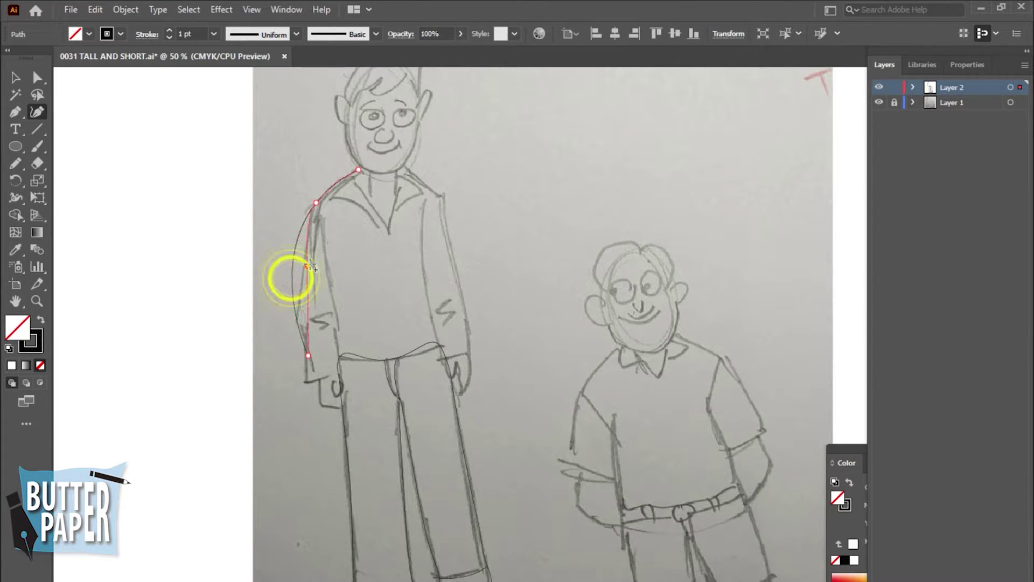
click(307, 383)
click(341, 372)
click(320, 216)
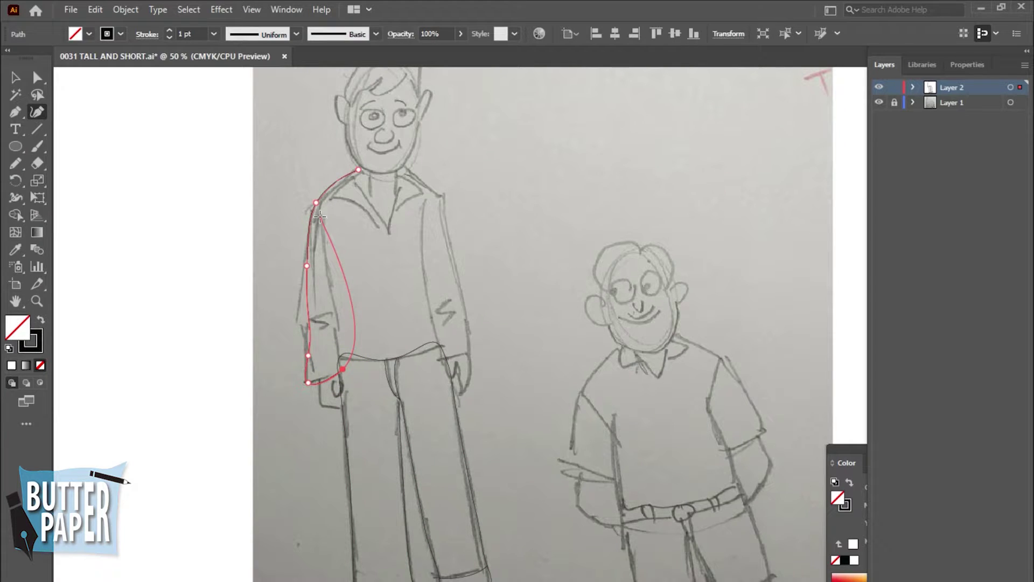
Step: Close the sleeve at the shoulder, reshape its top, and select the finished outline
click(341, 327)
click(342, 368)
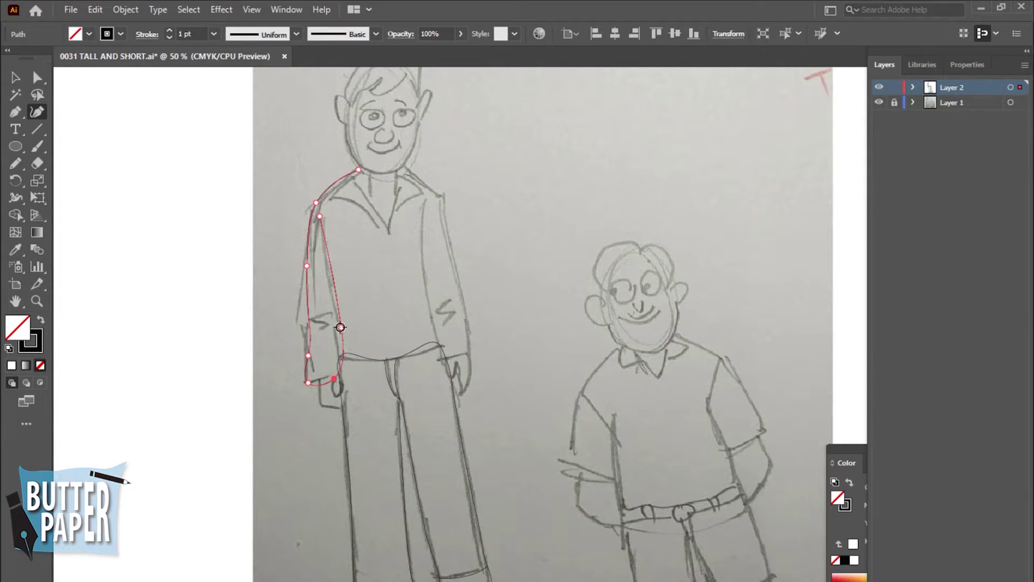
click(338, 371)
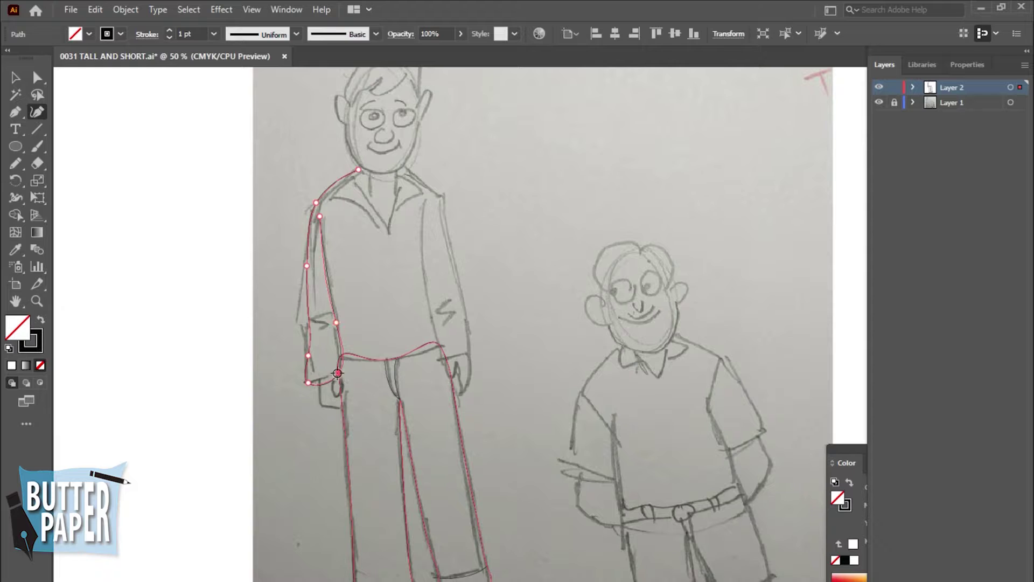
click(359, 170)
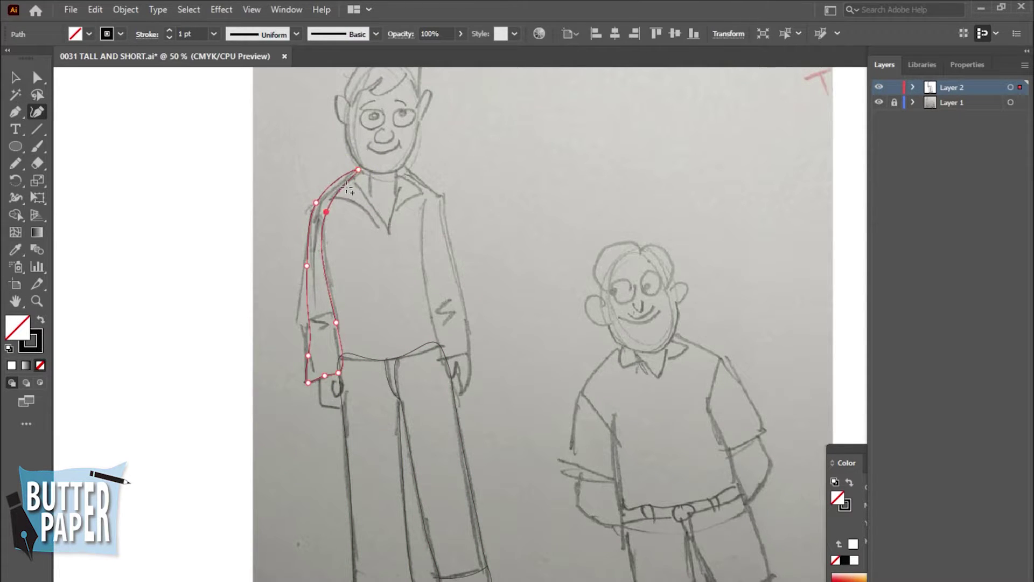
drag(359, 170, 323, 204)
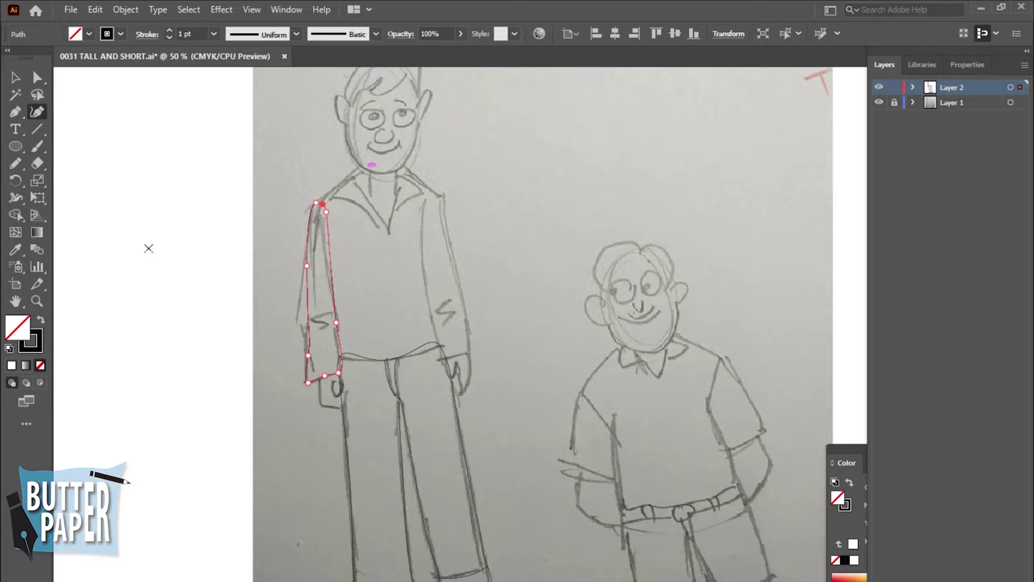
click(526, 162)
key(Escape)
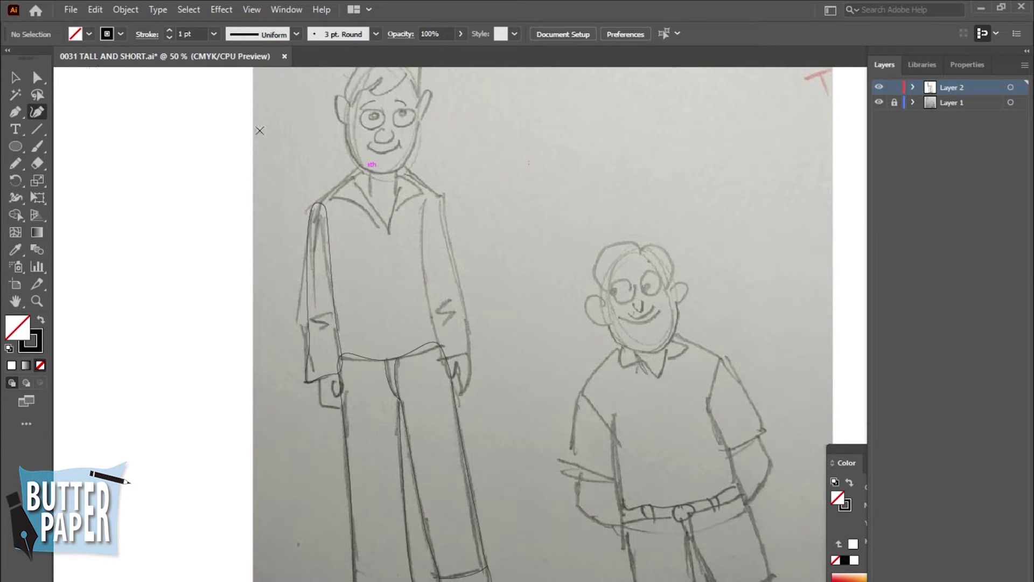
key(v)
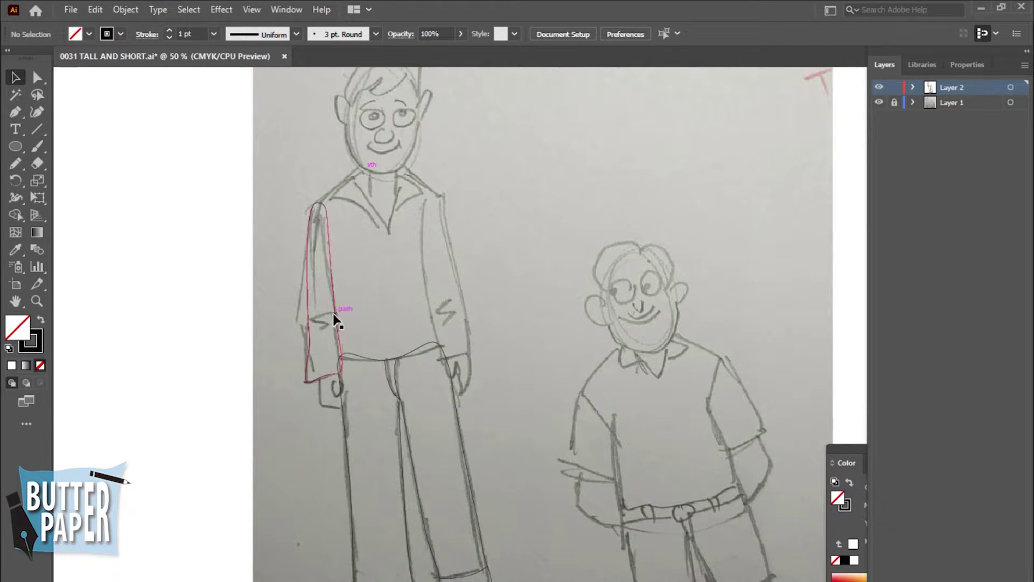
click(335, 317)
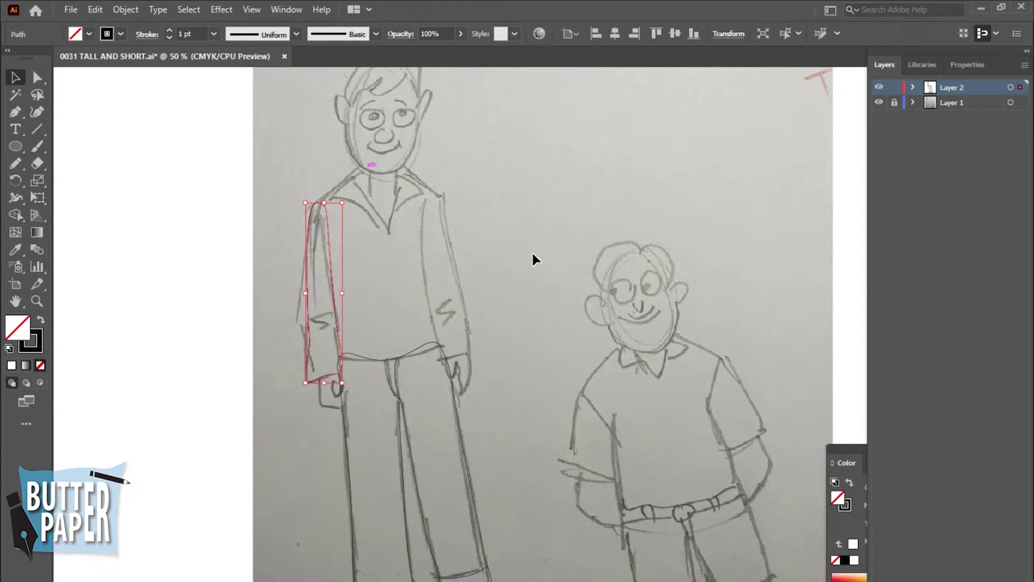
key(shift+grave)
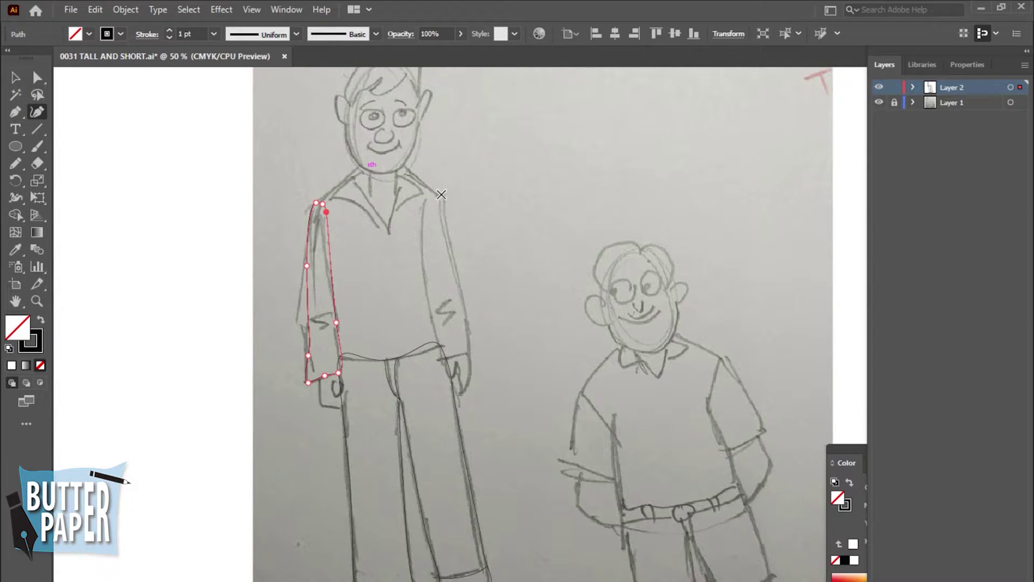
Step: Outline the right sleeve from shoulder to wrist, pulling its outer bulge inward
click(441, 195)
click(470, 353)
click(441, 362)
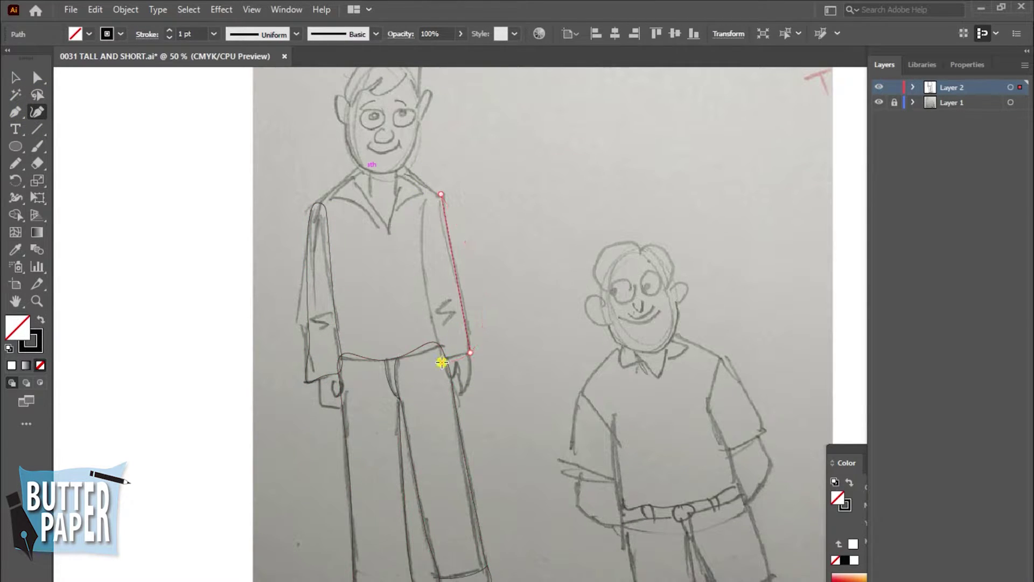
click(424, 211)
click(429, 192)
drag(483, 275, 456, 273)
click(444, 222)
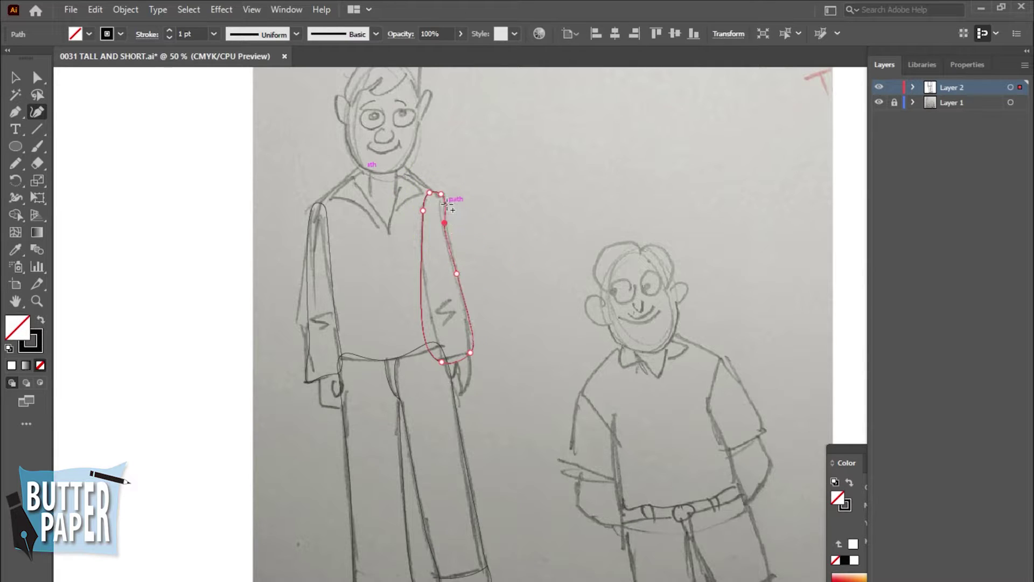
Step: Refine the right sleeve's wrist and inner edge to follow the sketch
click(456, 354)
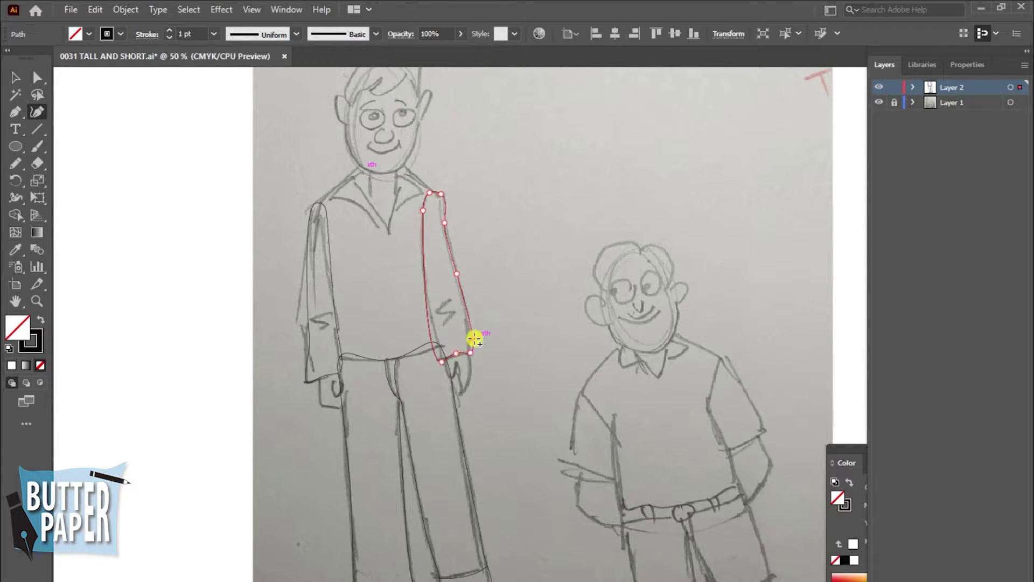
drag(440, 361, 440, 355)
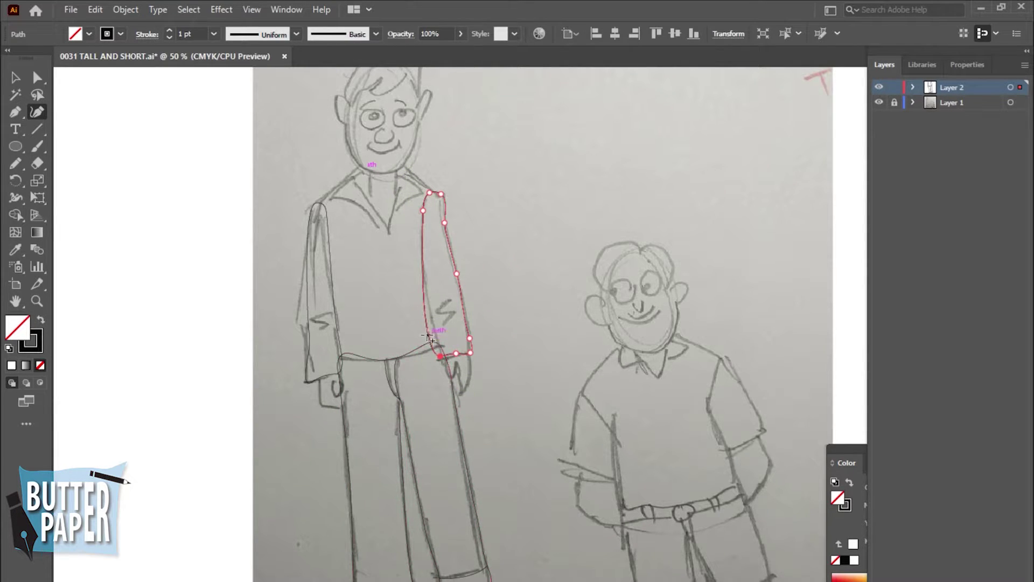
click(427, 293)
click(431, 333)
drag(435, 327, 435, 327)
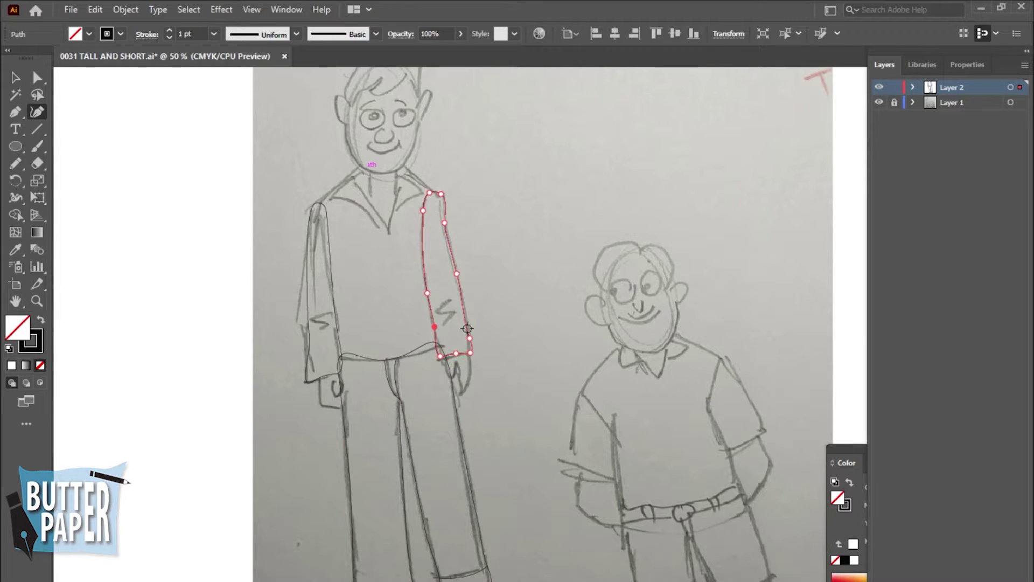
click(437, 195)
key(v)
click(562, 212)
Step: Trace the shirt body's left side from the shoulder down to the hips
key(shift+grave)
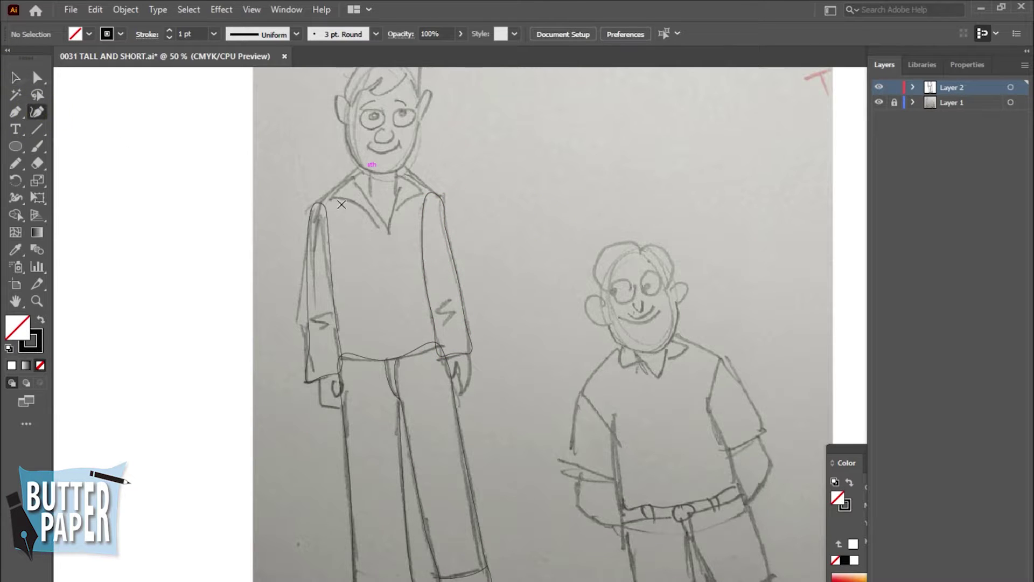
click(350, 177)
click(318, 209)
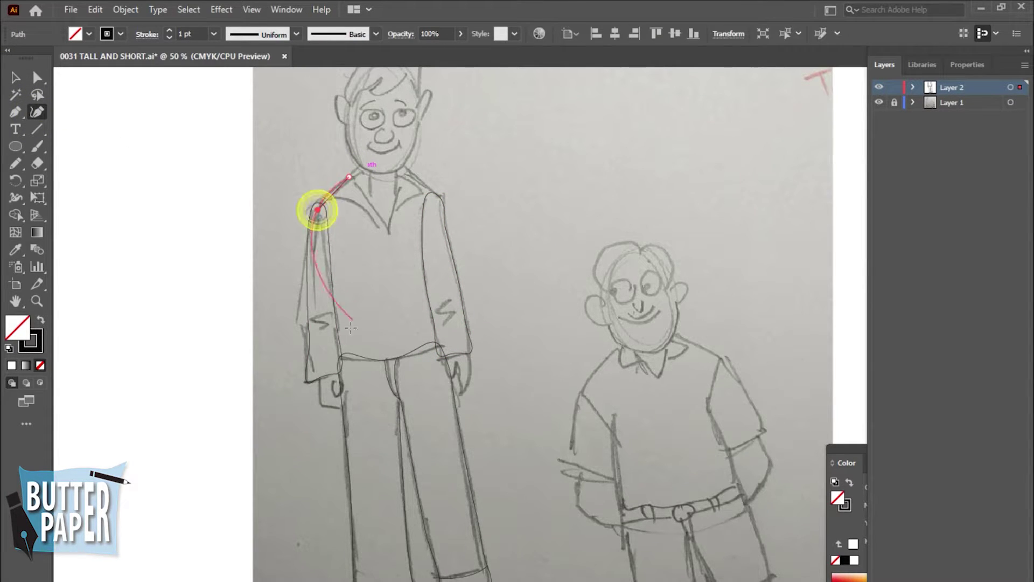
click(347, 365)
drag(308, 294, 328, 271)
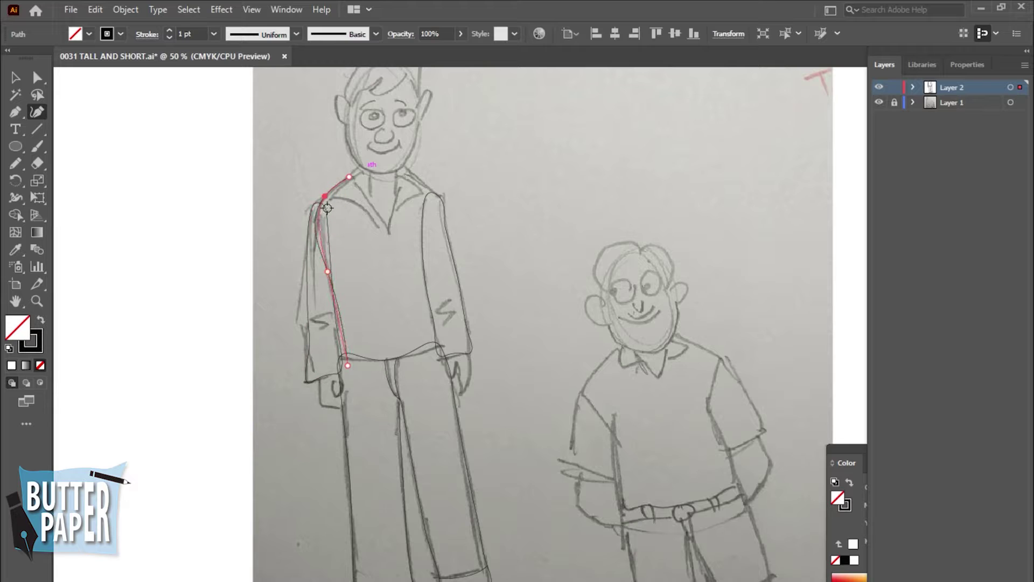
click(321, 215)
click(431, 358)
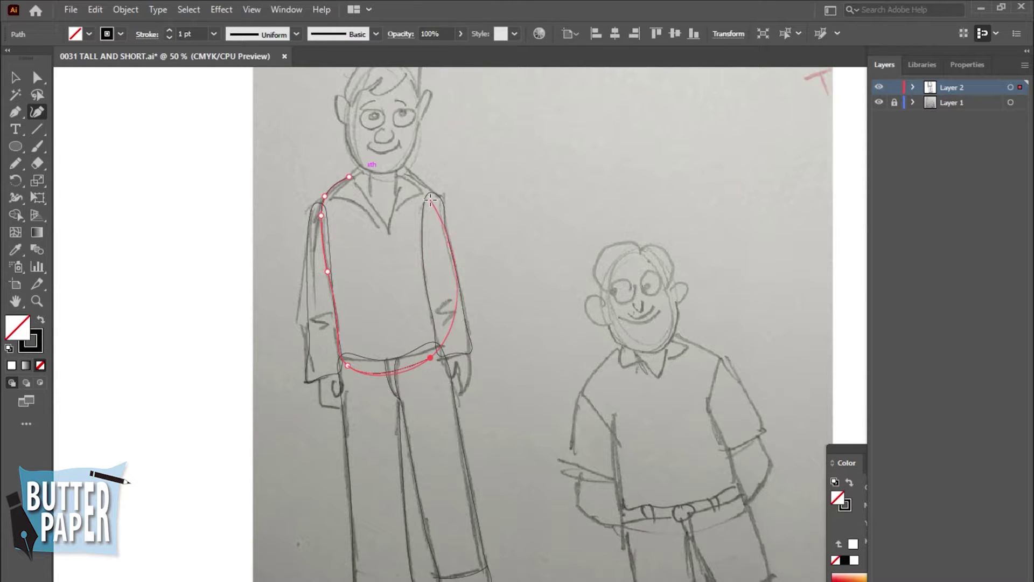
Step: Finish the shirt body's right side, flatten its bottom edge, and close it at the shoulders
click(425, 183)
click(440, 322)
click(413, 364)
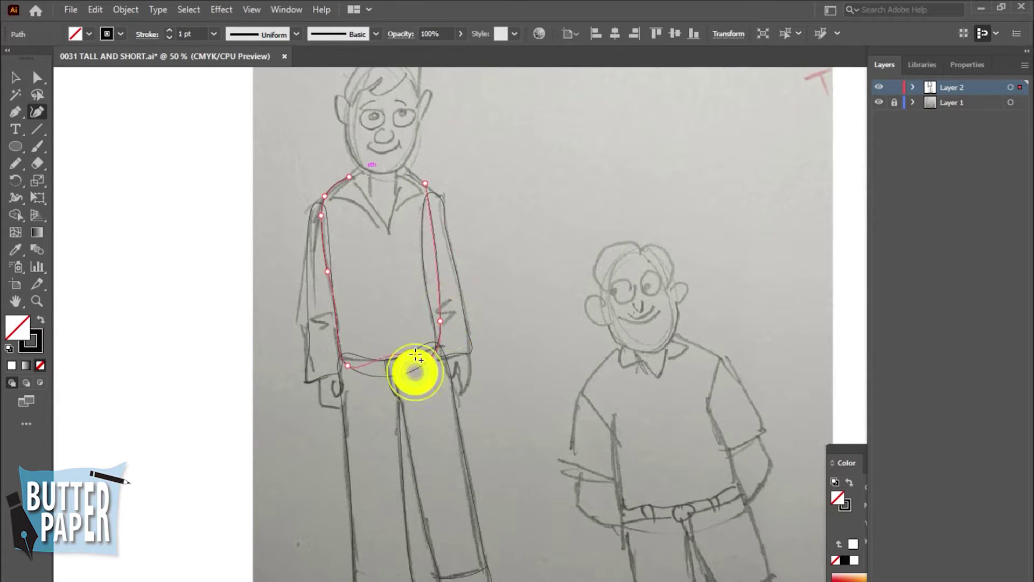
click(350, 176)
click(429, 186)
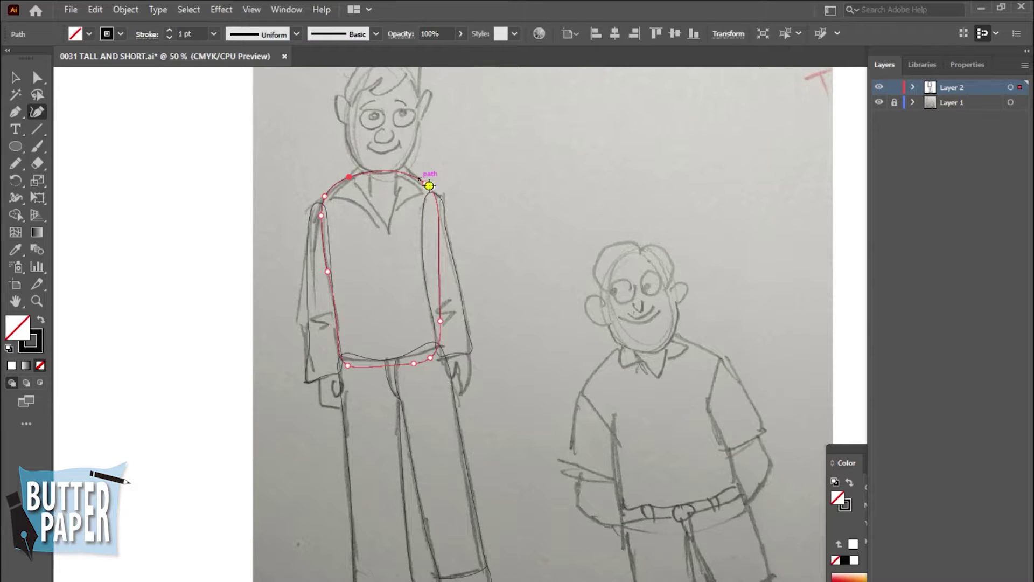
key(v)
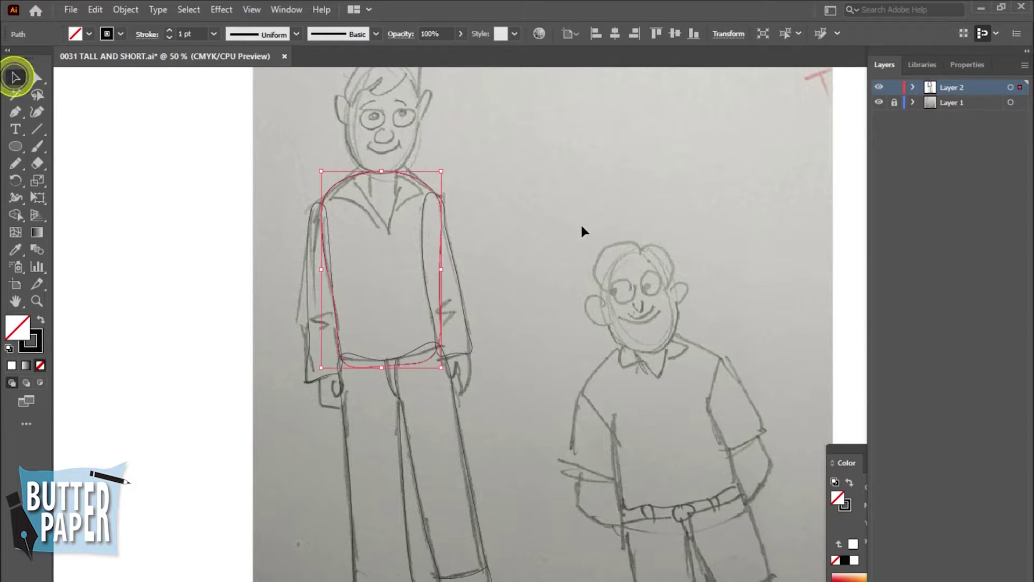
click(580, 225)
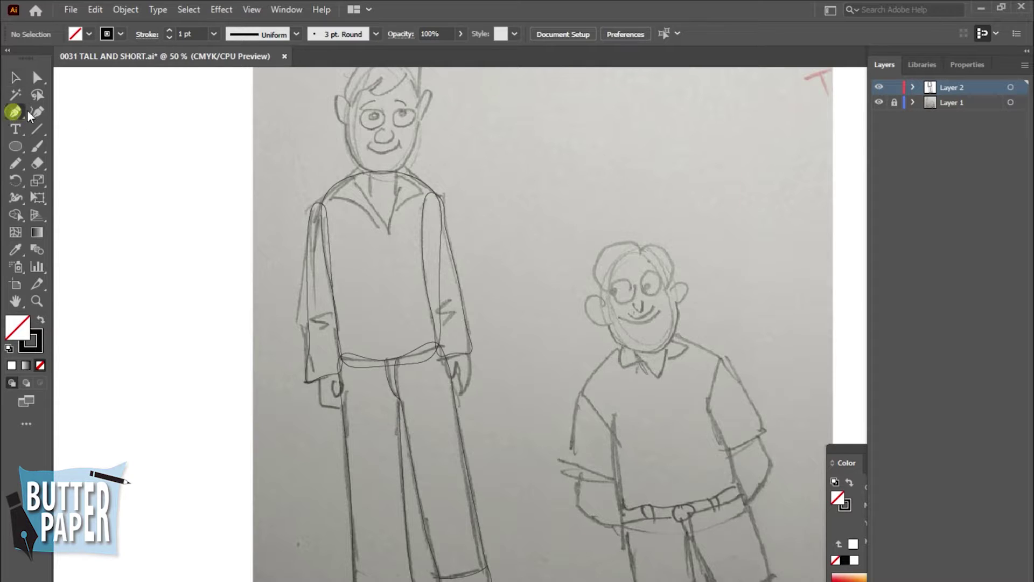
Step: Draw the left collar flap from the V-neck to the shoulder with a curved edge
click(386, 229)
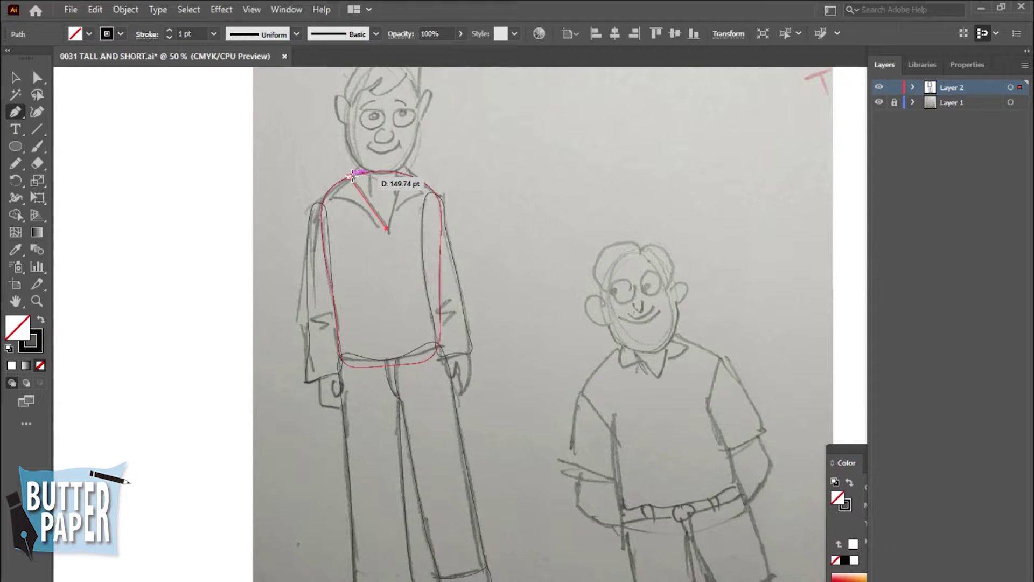
click(350, 177)
click(326, 203)
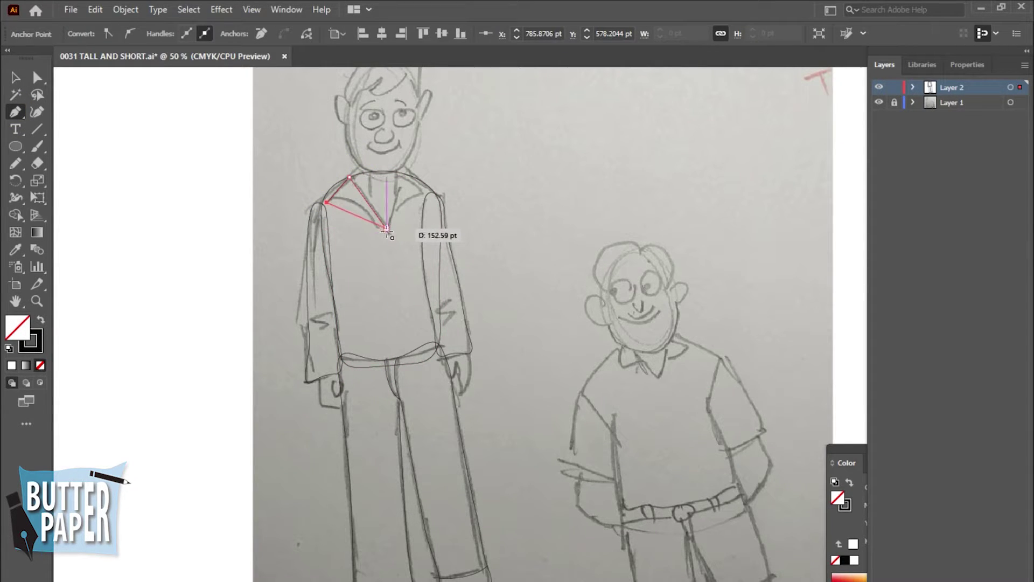
drag(386, 228, 431, 276)
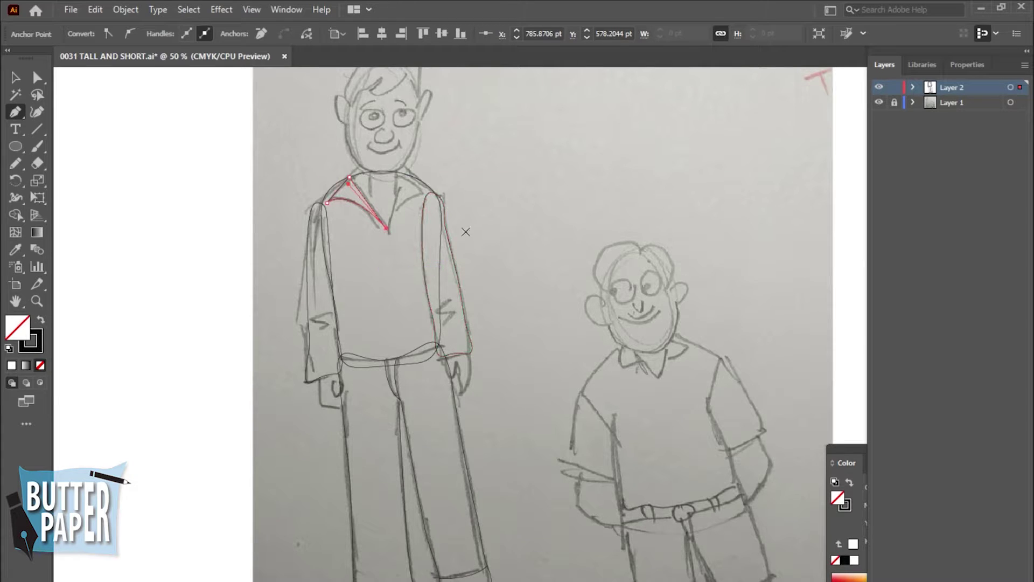
key(v)
click(536, 161)
Step: Draw the right collar flap from the V-neck to the shoulder with a curved edge
click(15, 112)
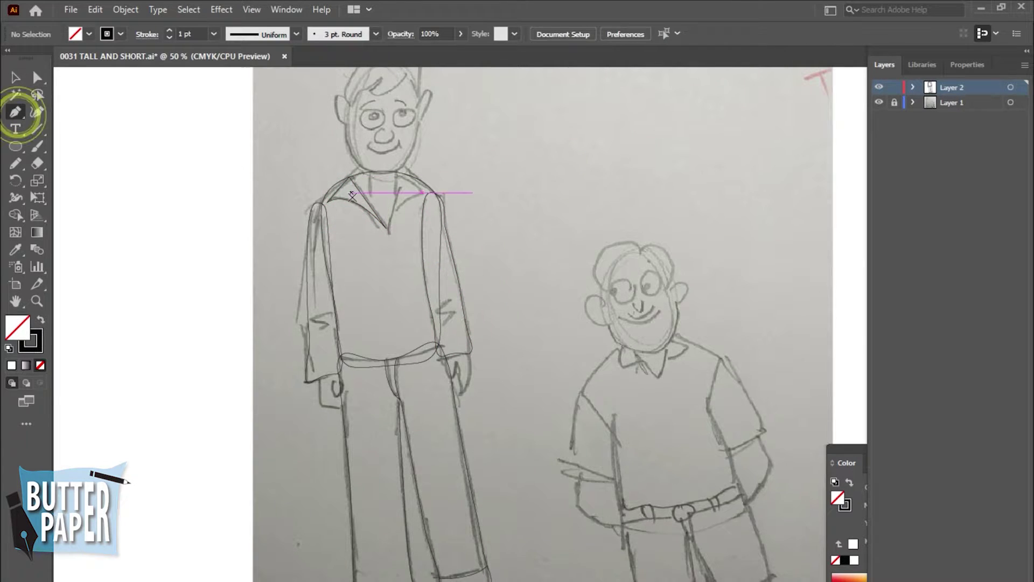
click(386, 228)
click(398, 178)
click(423, 192)
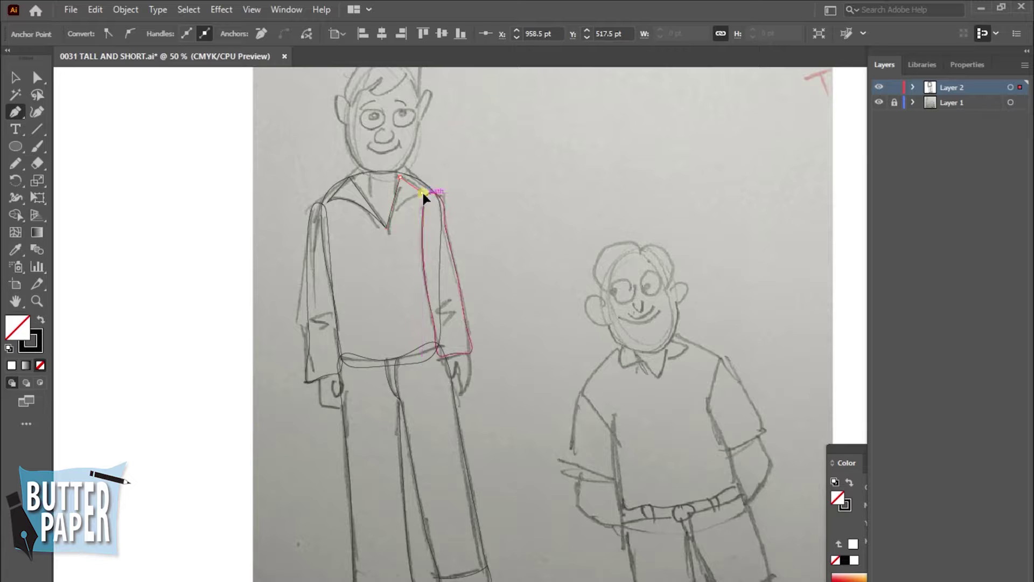
click(422, 192)
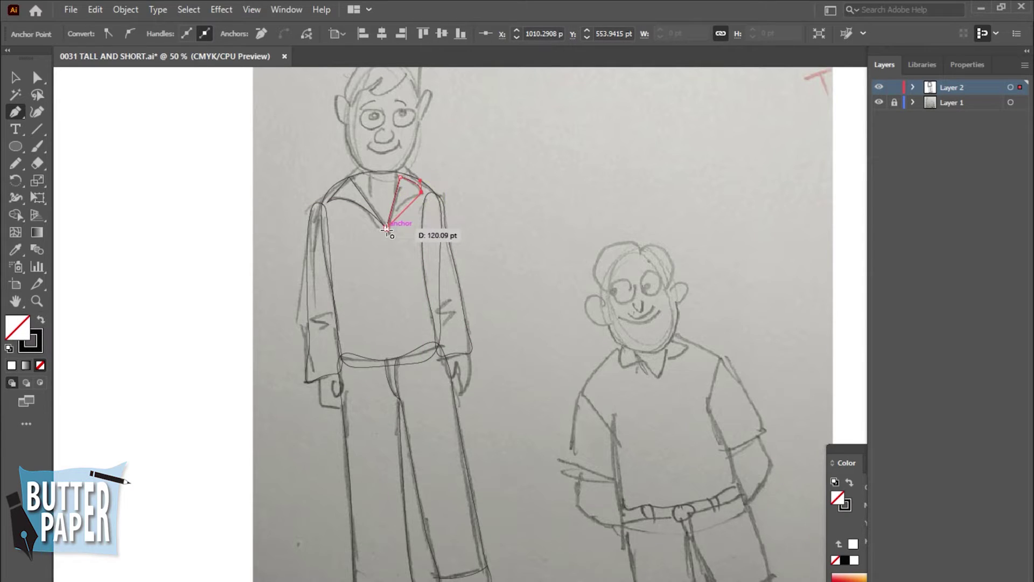
drag(386, 228, 386, 246)
key(v)
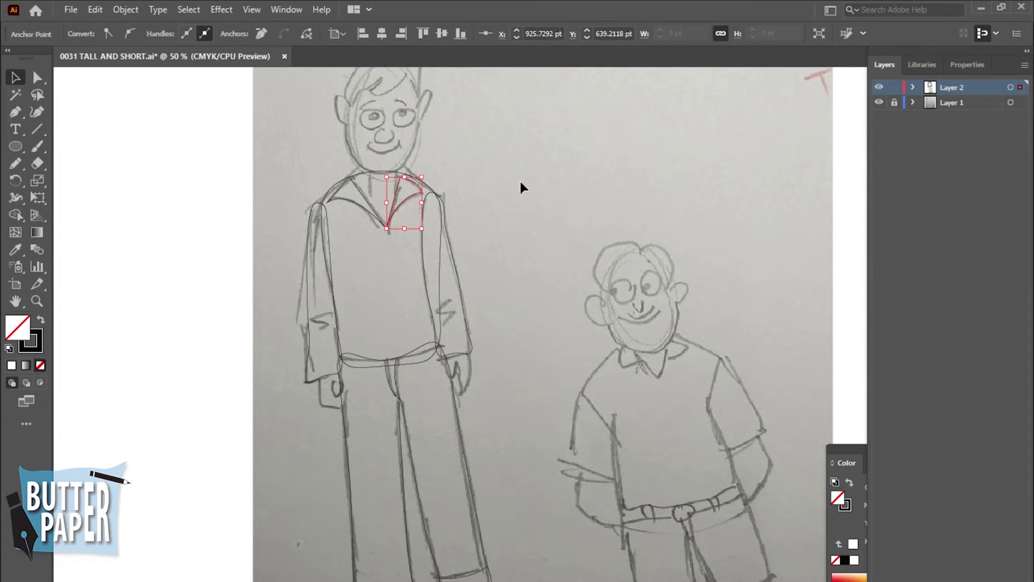
click(519, 179)
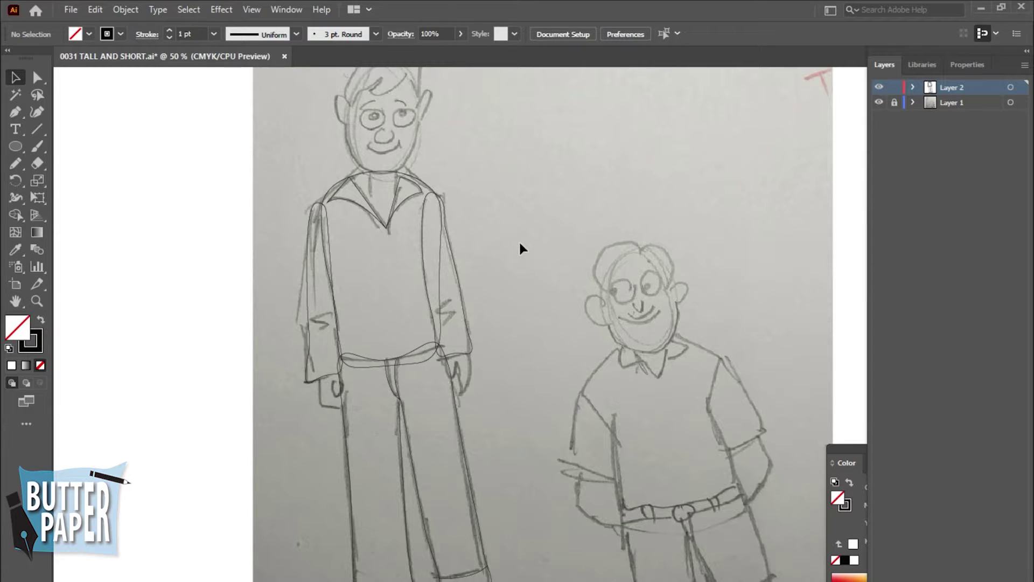
Step: Trace the tall man's closed head outline over the sketch with the Curvature tool
click(36, 112)
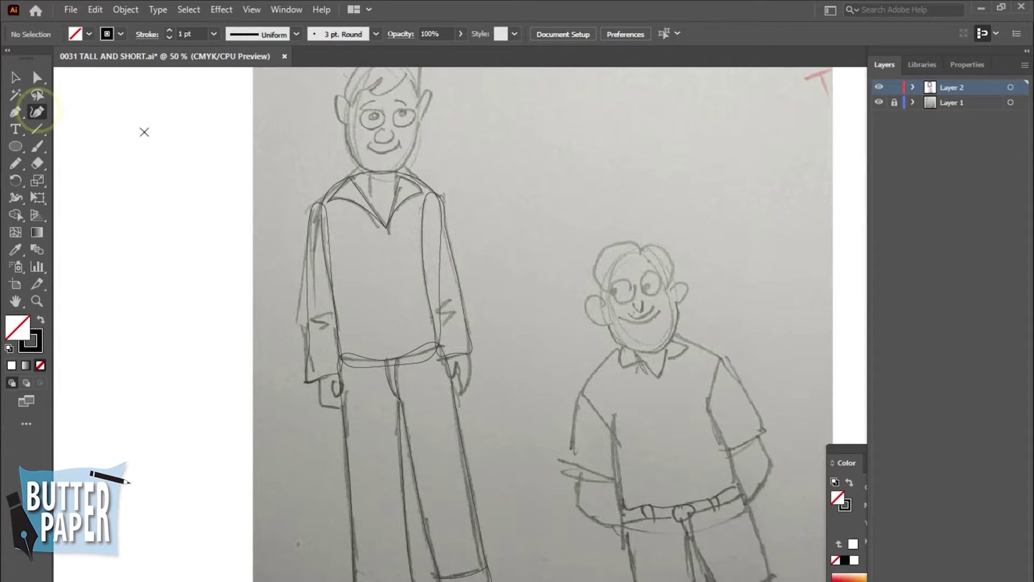
click(418, 125)
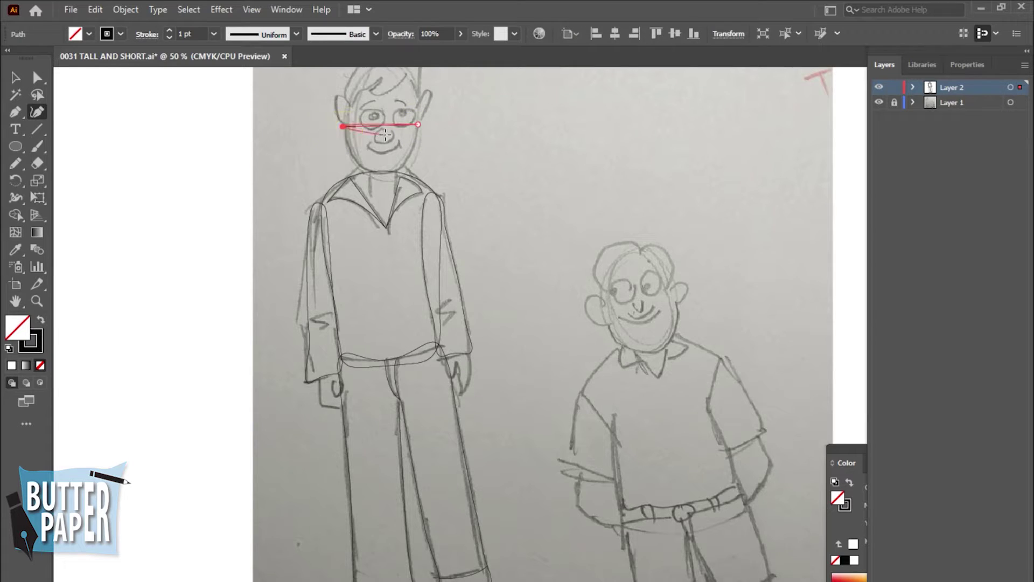
click(343, 126)
click(383, 177)
click(361, 79)
click(413, 74)
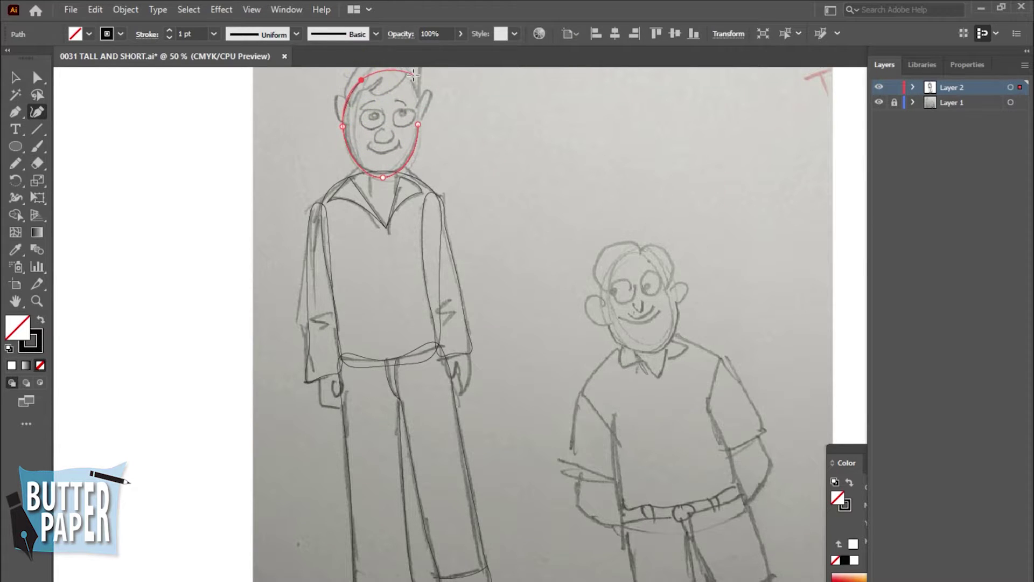
click(418, 125)
click(16, 79)
click(551, 202)
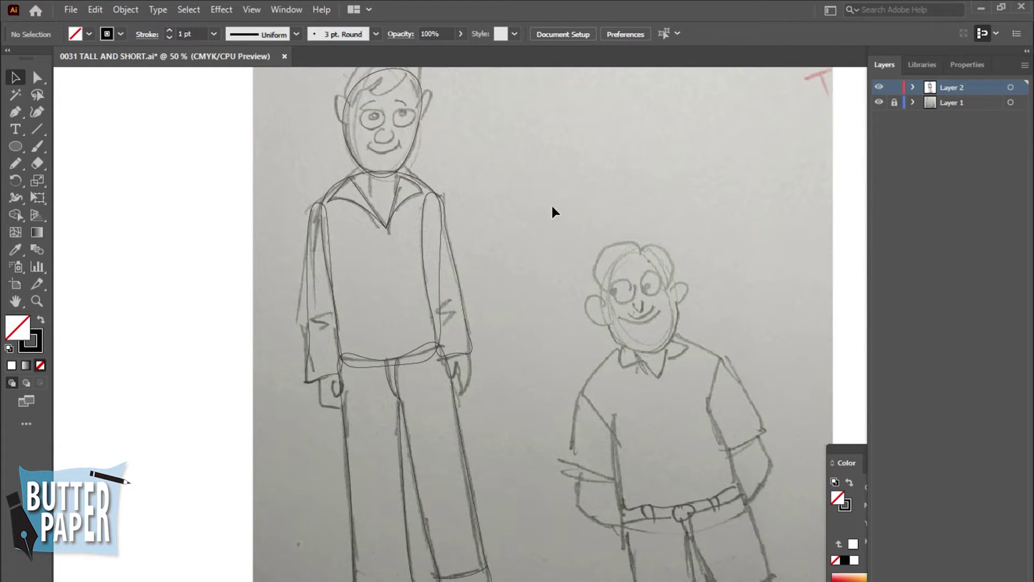
Step: Reframe the view and trace the tall man's hair as a closed curved shape
key(z)
drag(531, 181, 500, 302)
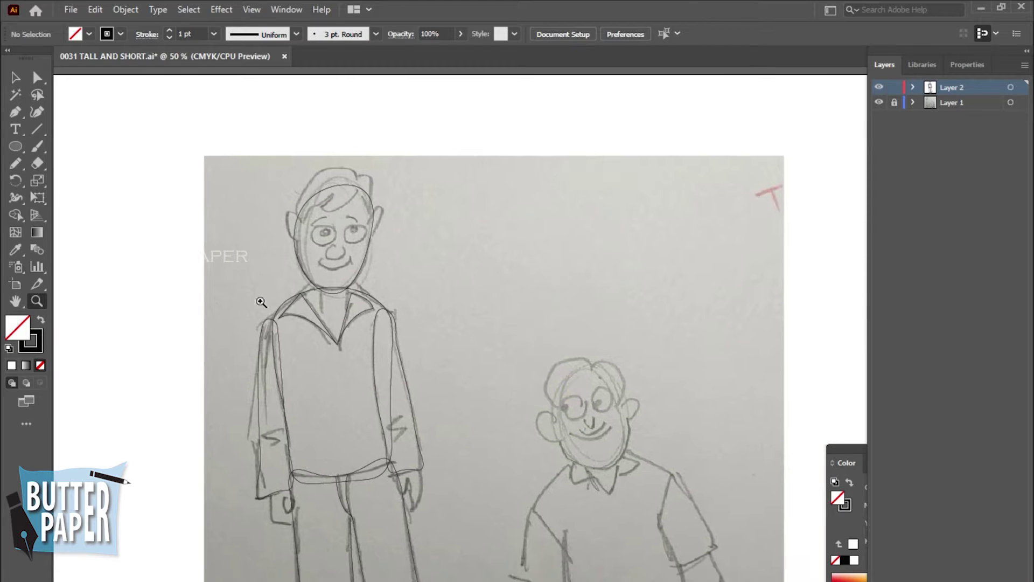
click(37, 111)
click(306, 186)
click(290, 218)
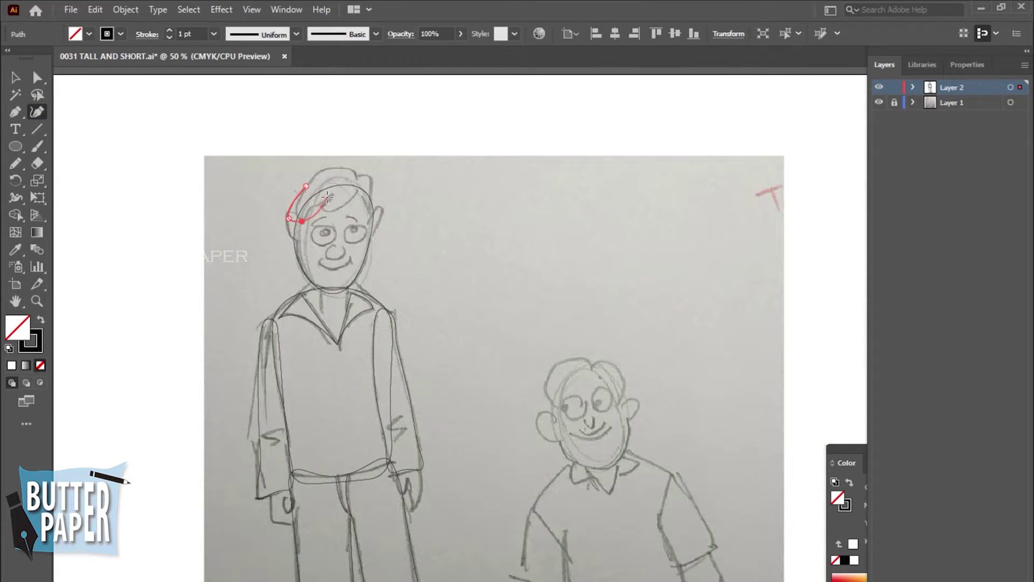
click(329, 210)
click(329, 195)
click(367, 223)
click(382, 200)
click(357, 178)
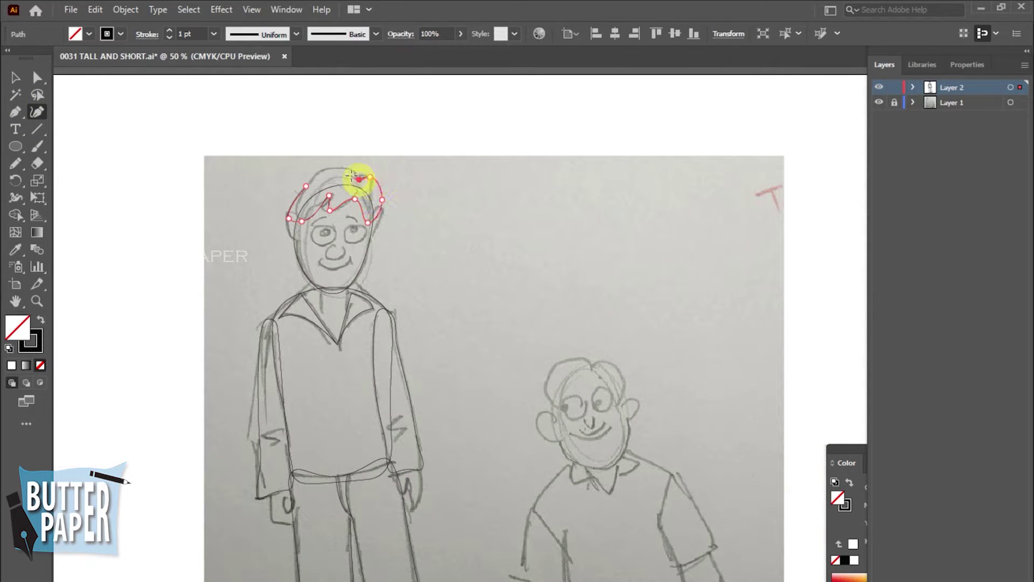
click(330, 168)
click(305, 186)
key(v)
click(539, 247)
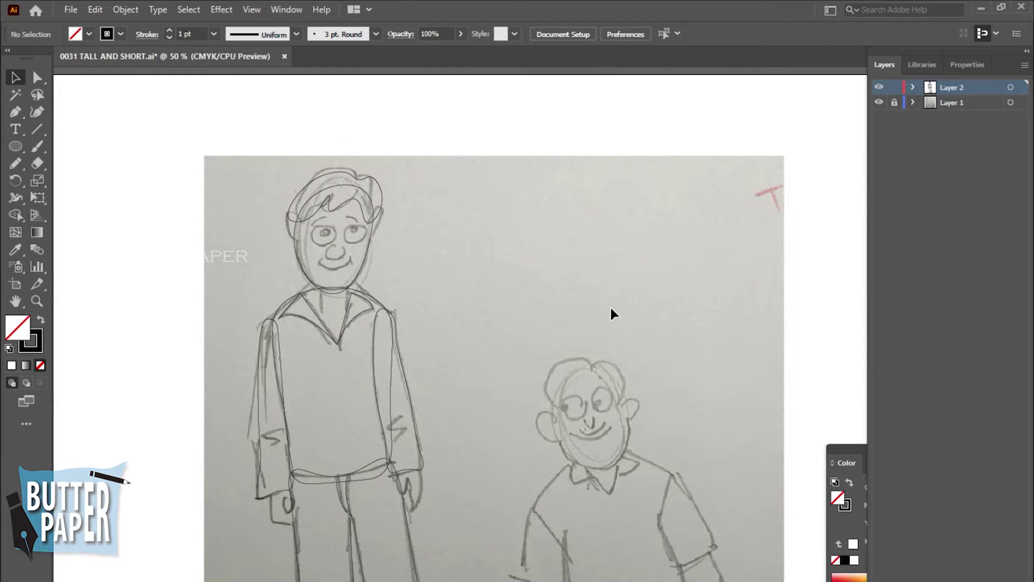
Step: Toggle Layer 1 to check the lines, draw the left eye circle and Alt-drag a copy onto the right eye
click(879, 102)
click(878, 102)
key(l)
drag(323, 222, 347, 245)
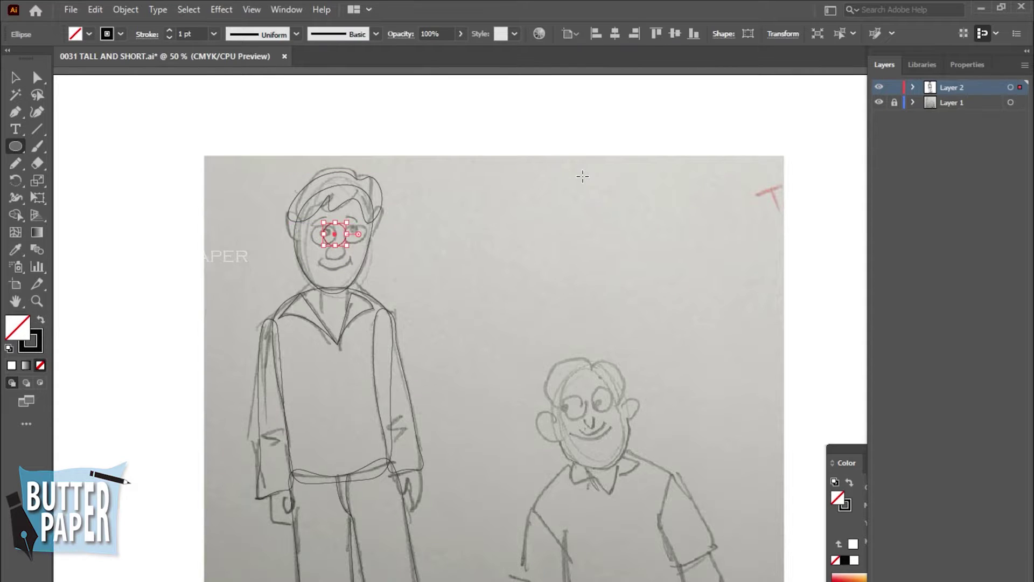
key(shift+Left)
key(shift+Left)
key(shift+Left)
key(shift+Left)
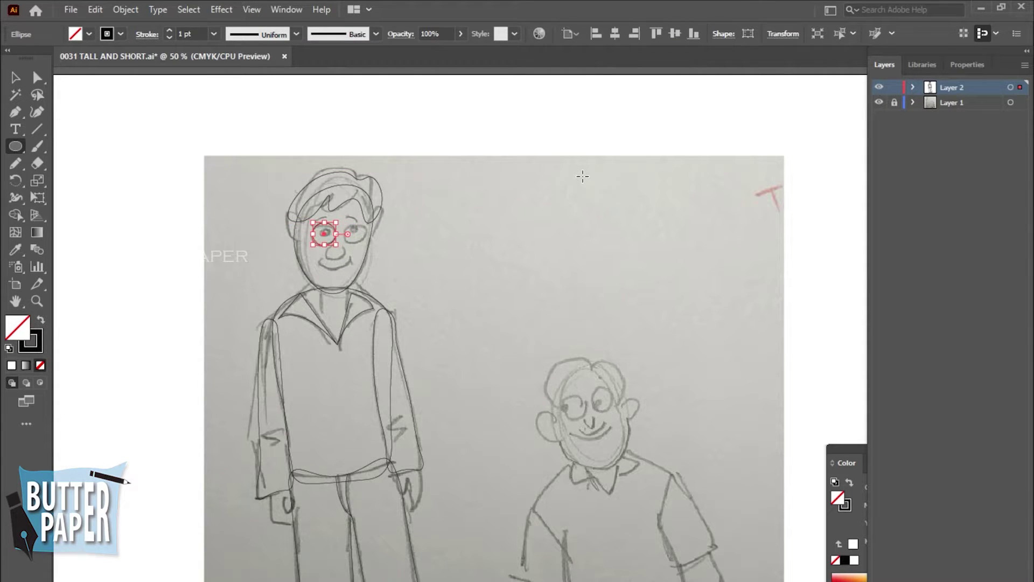
click(14, 79)
click(403, 233)
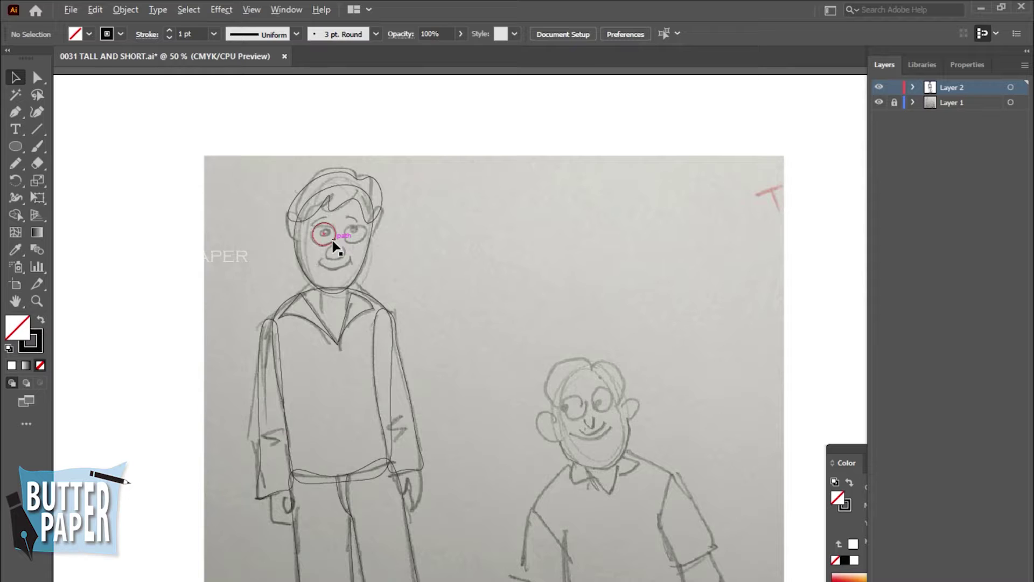
alt+drag(333, 245, 363, 245)
click(501, 261)
Step: Zoom in on the face and trace a round nose, reshaping its left side
key(z)
click(496, 266)
click(551, 432)
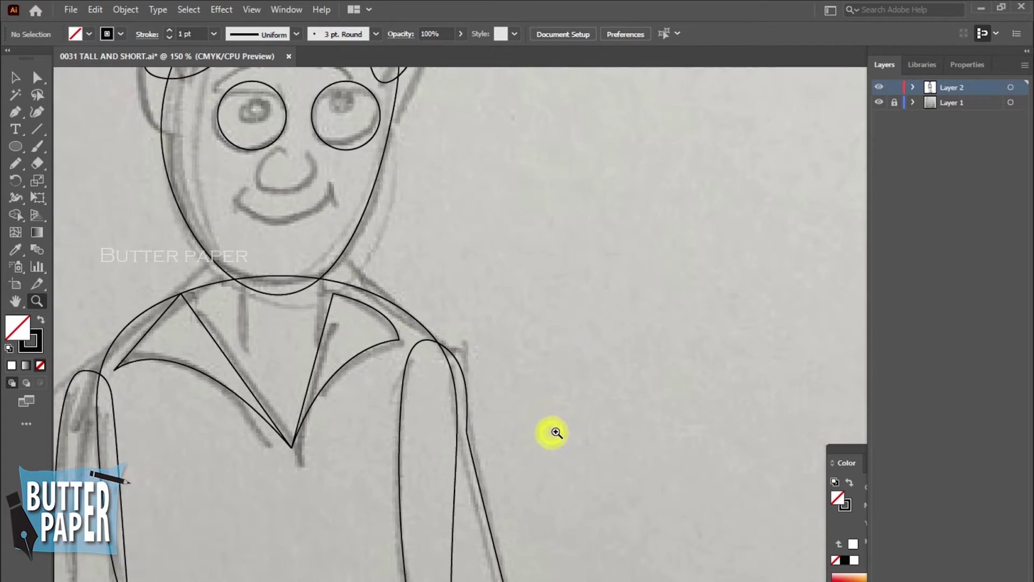
click(37, 111)
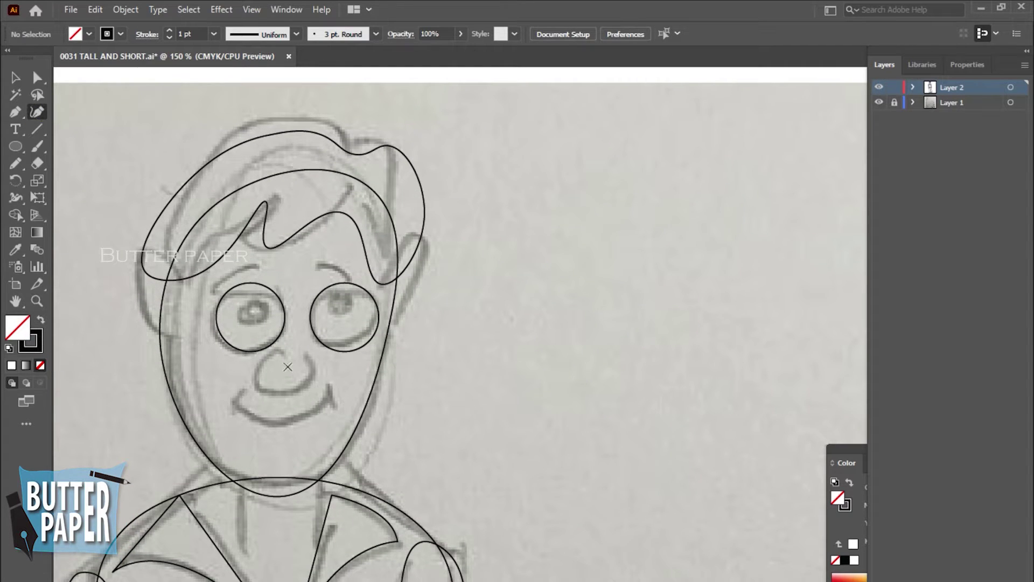
click(282, 354)
click(276, 389)
click(314, 383)
click(316, 356)
key(v)
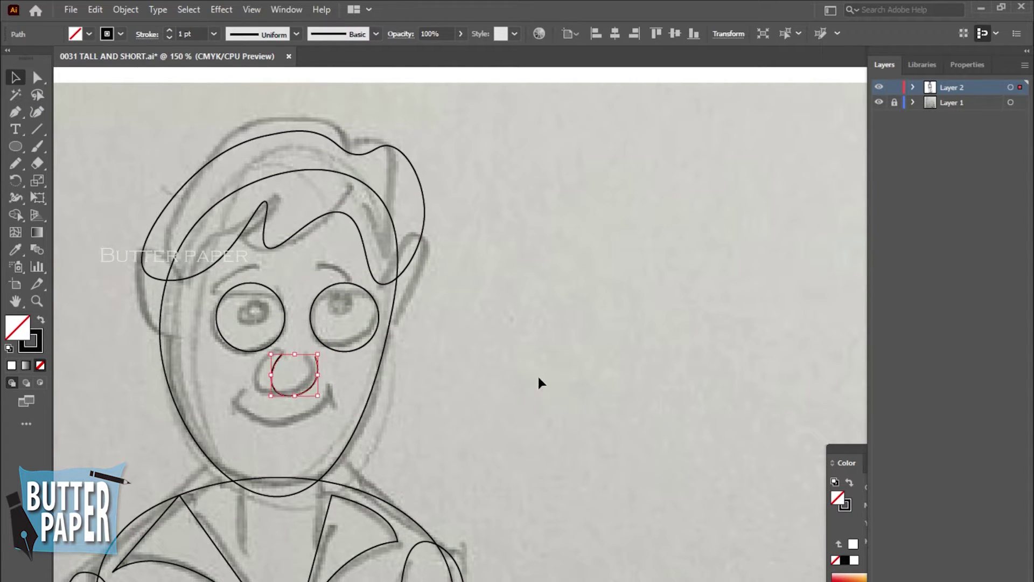
click(37, 112)
drag(271, 375, 262, 371)
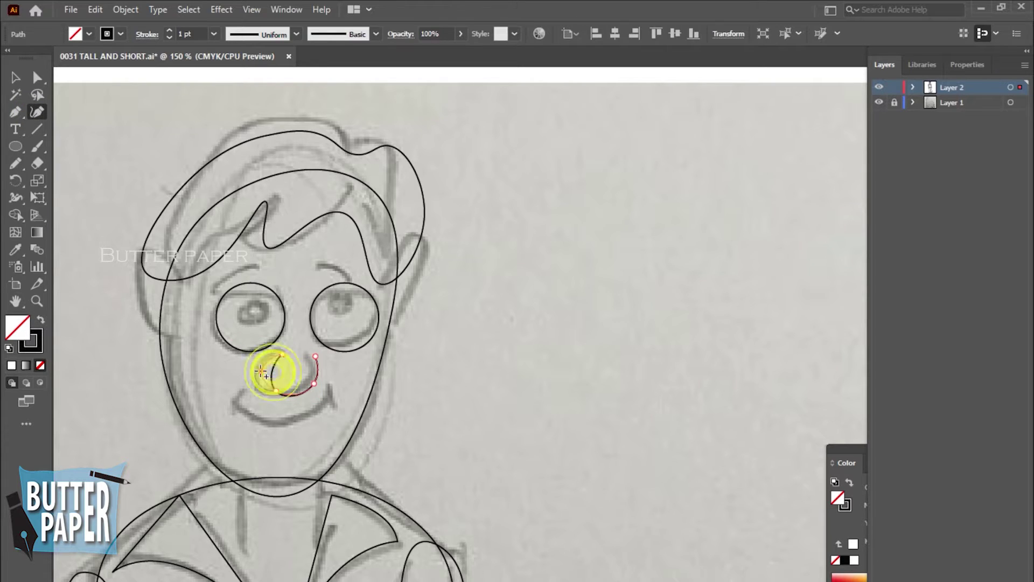
key(v)
click(567, 405)
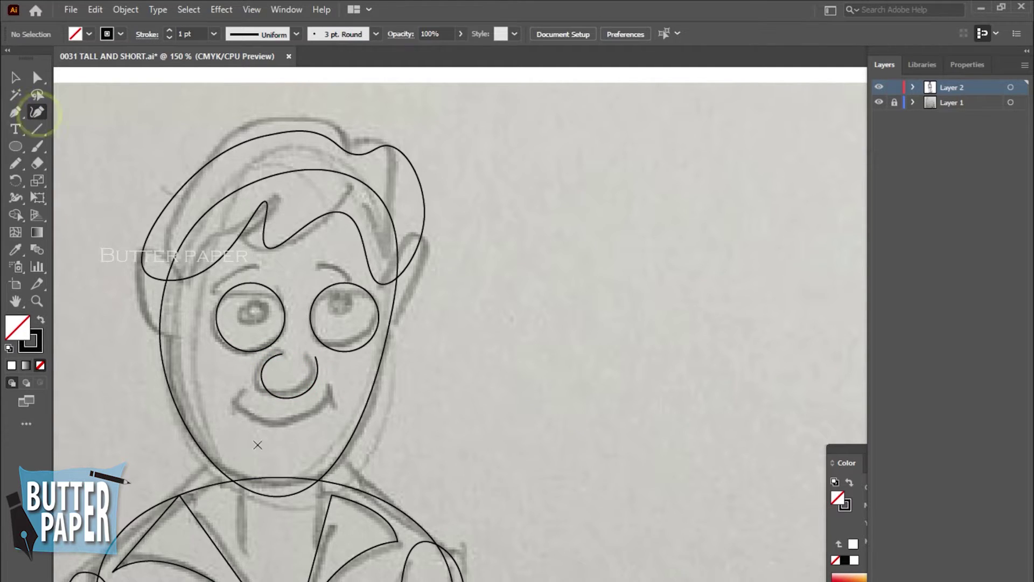
Step: Draw the smiling mouth curve and add Pen-tool hooks at both corners
click(235, 402)
click(331, 396)
click(283, 421)
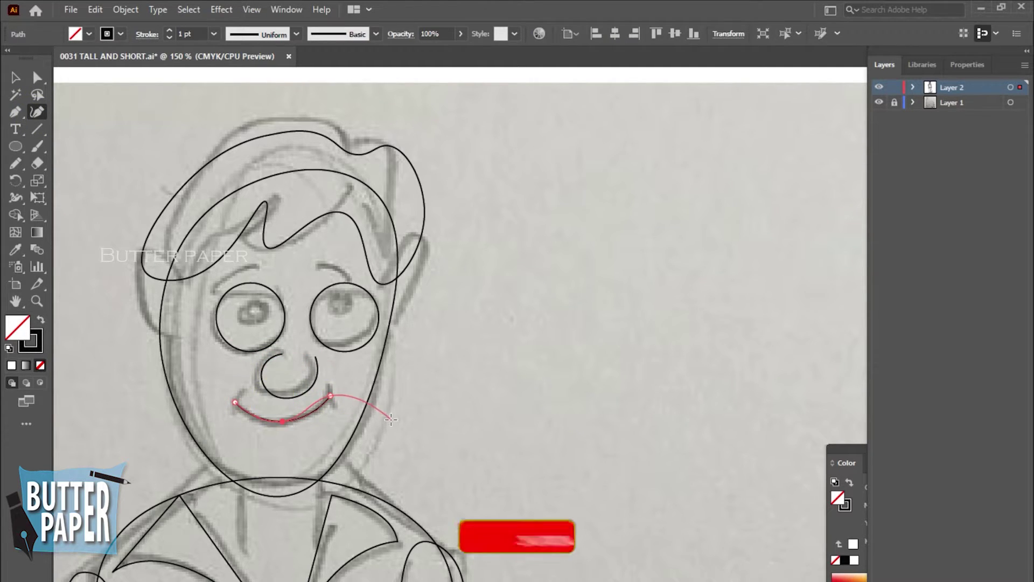
key(Escape)
key(p)
drag(235, 414, 243, 395)
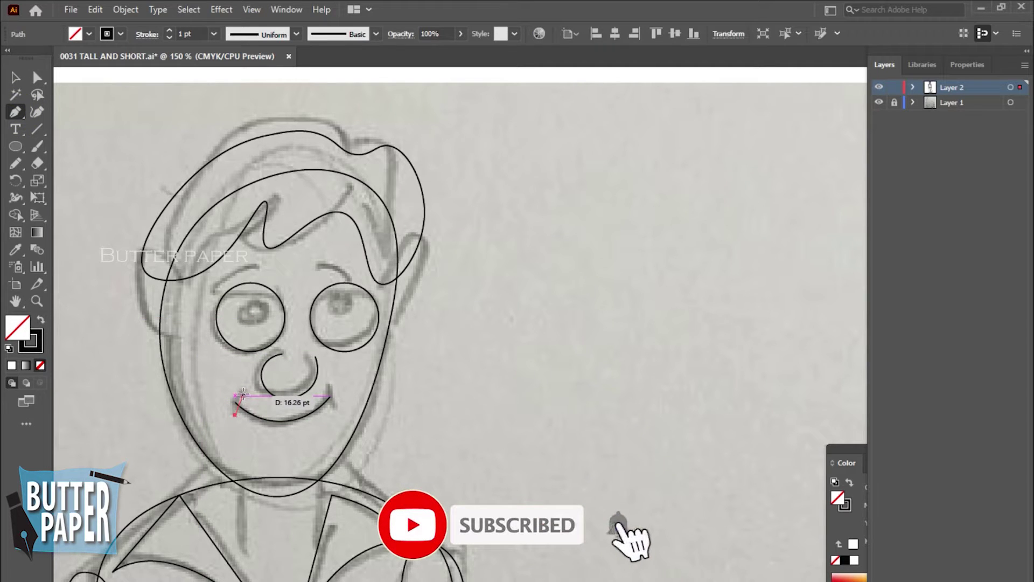
click(241, 397)
ctrl+click(560, 345)
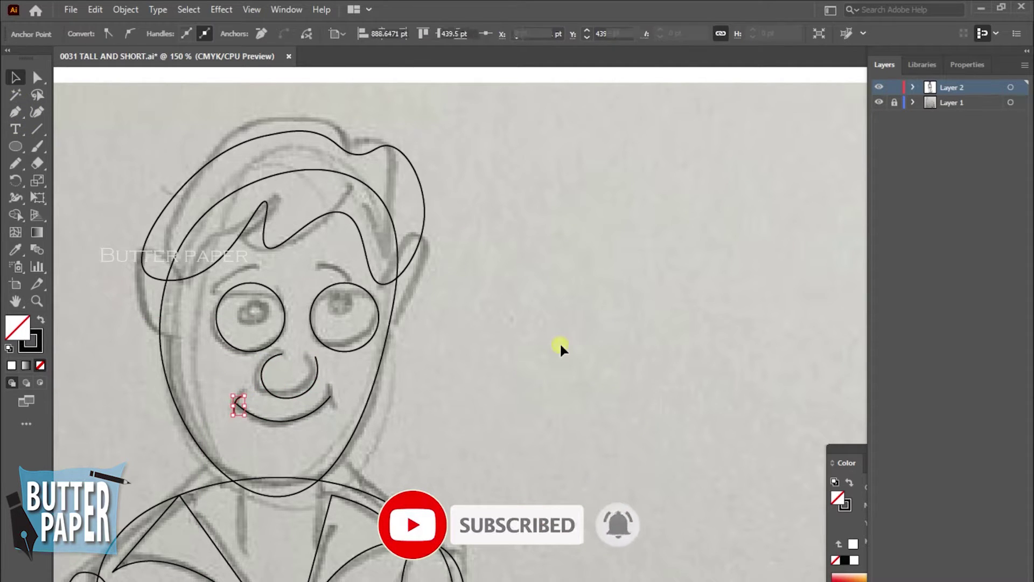
key(p)
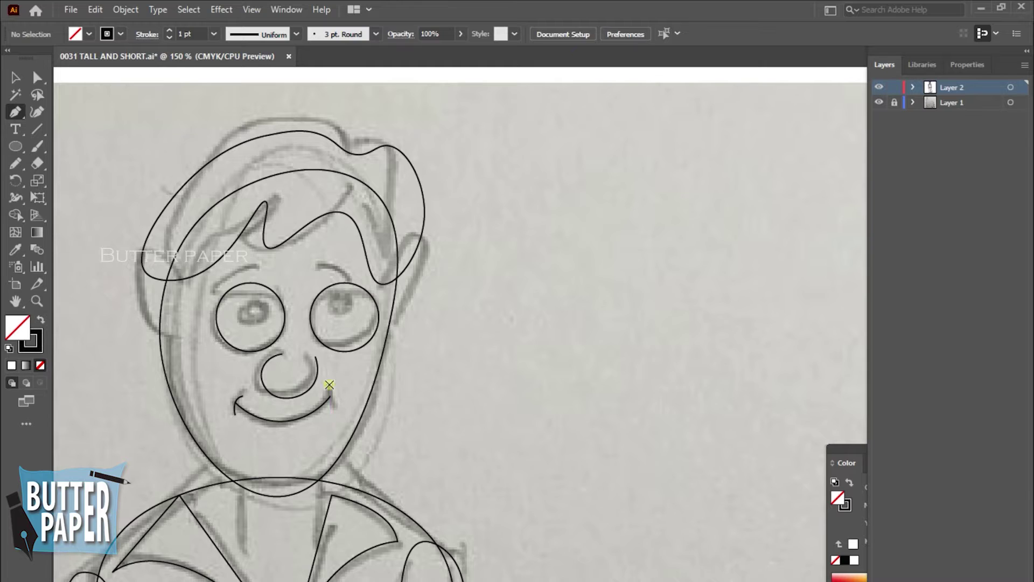
click(329, 384)
drag(335, 407, 343, 409)
ctrl+click(545, 357)
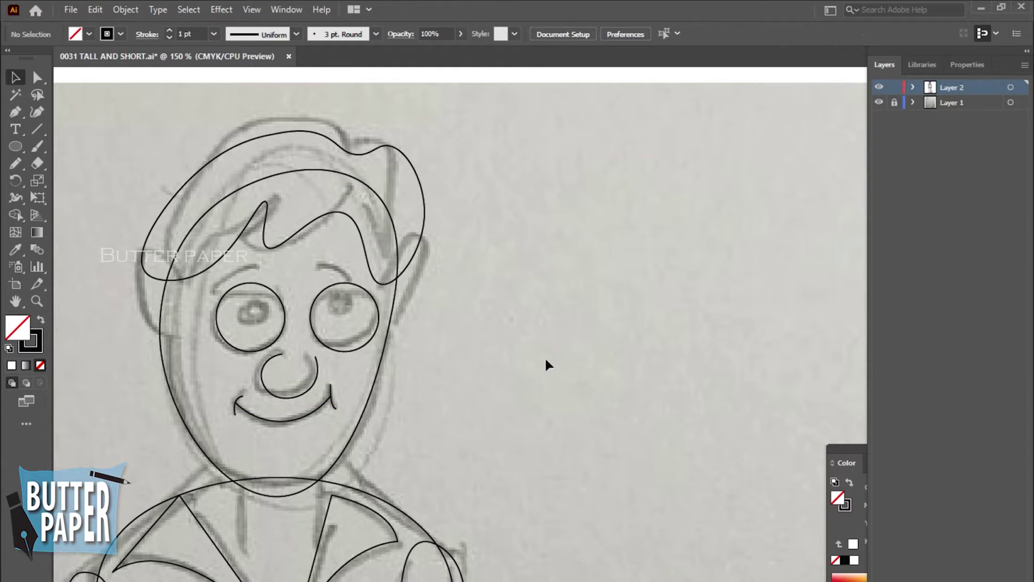
Step: Draw a small pupil in the left eye and Alt-drag a copy into the right eye
click(15, 146)
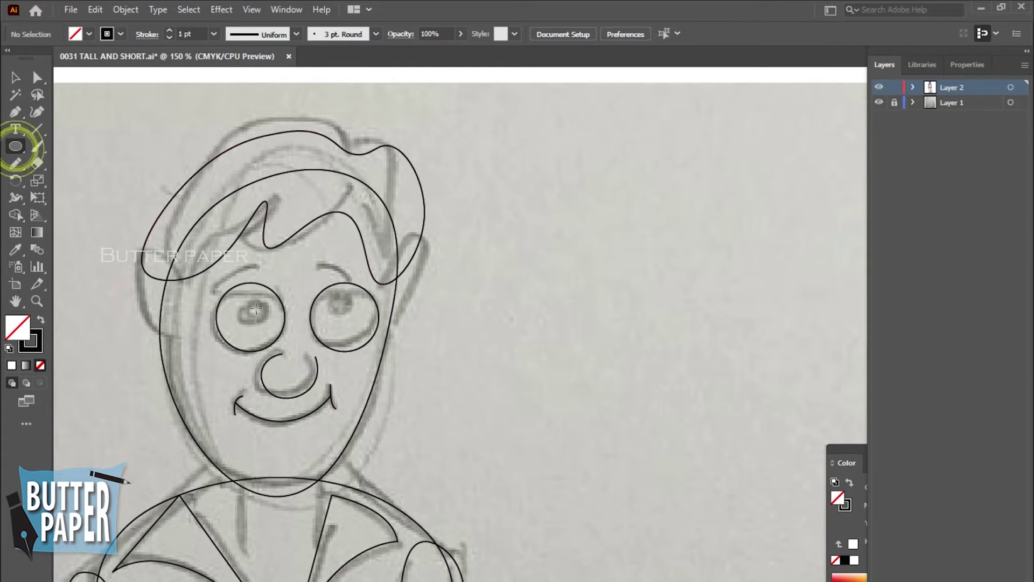
drag(240, 300, 263, 324)
key(v)
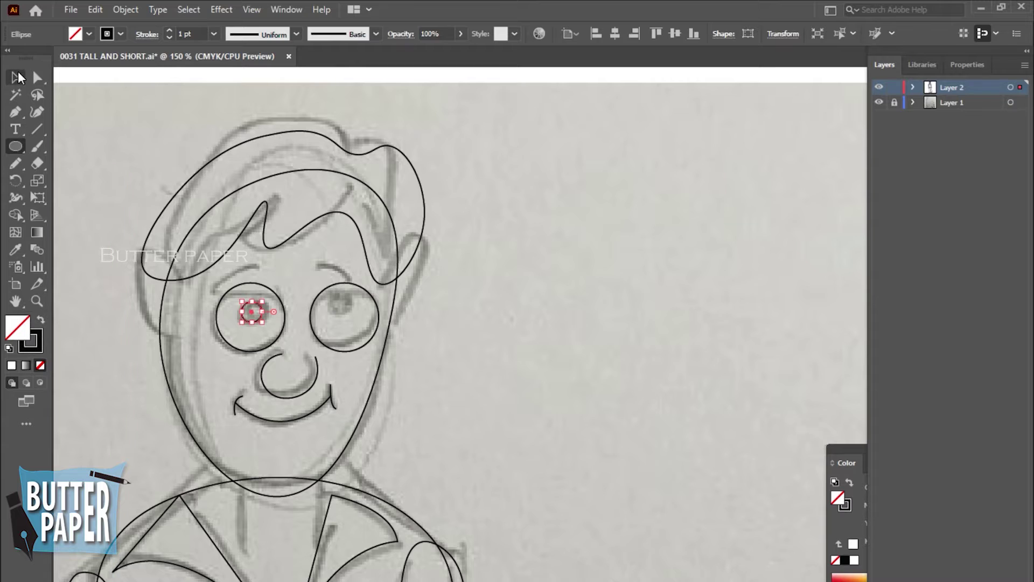
click(269, 323)
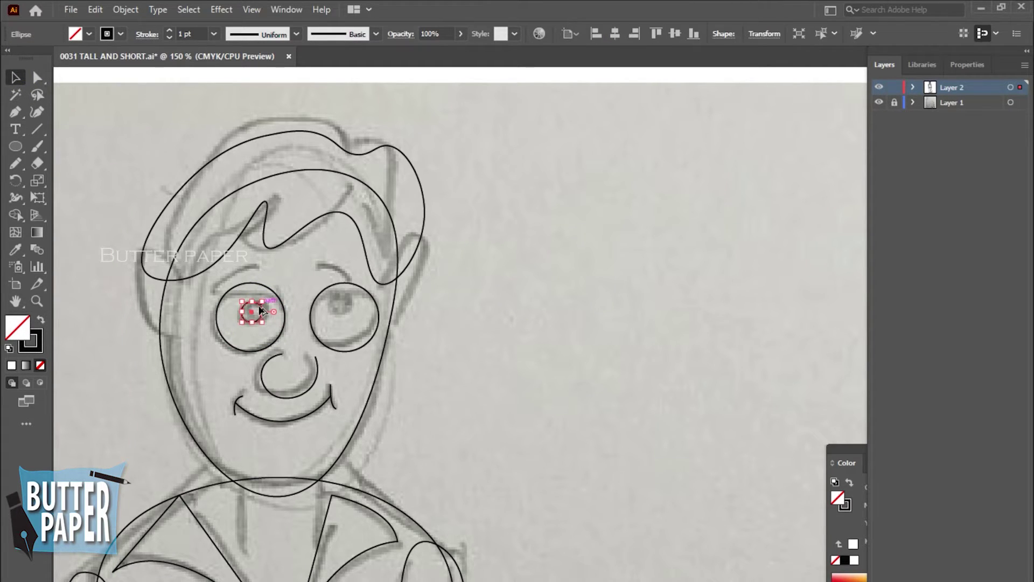
drag(260, 311, 344, 307)
click(554, 251)
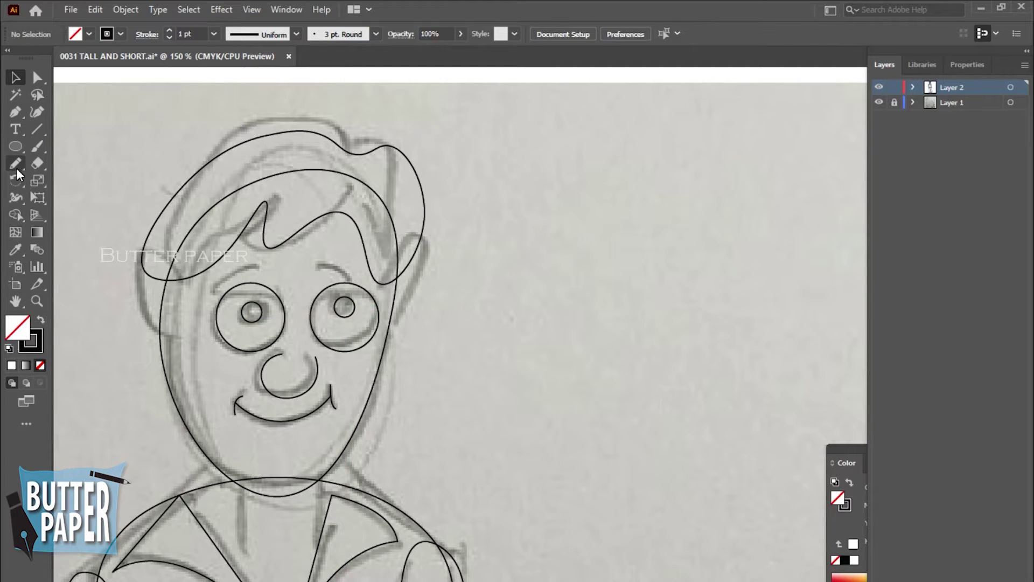
Step: Pencil a flat eyebrow above the left eye and tilt it slightly clockwise
click(17, 166)
drag(228, 269, 265, 253)
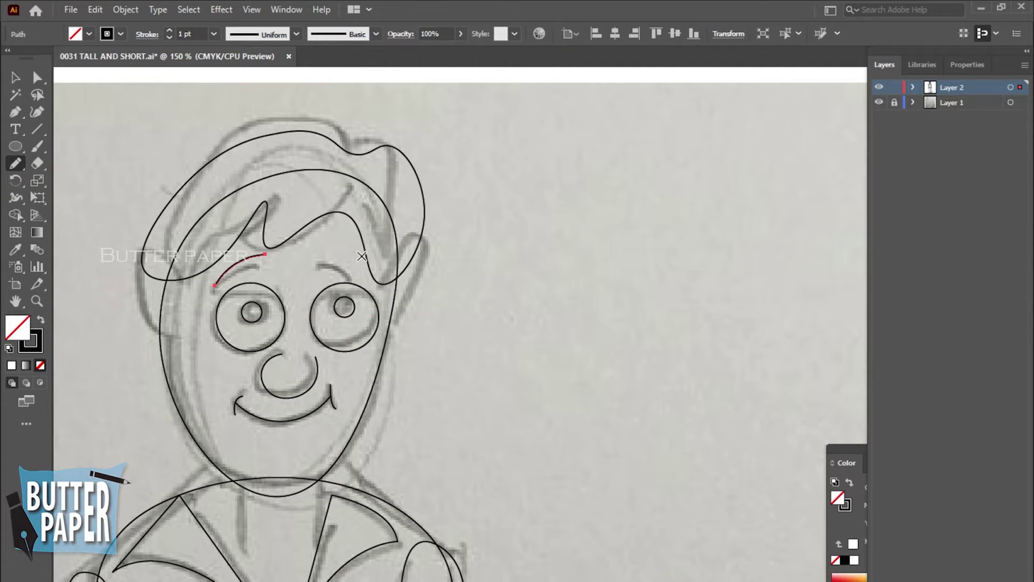
drag(216, 282, 268, 261)
click(19, 77)
click(616, 457)
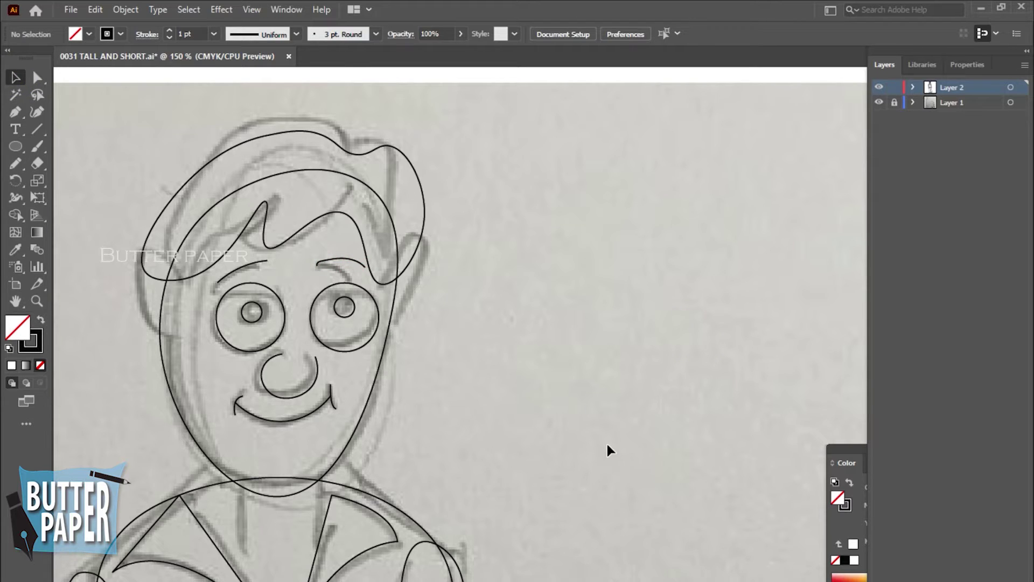
click(253, 262)
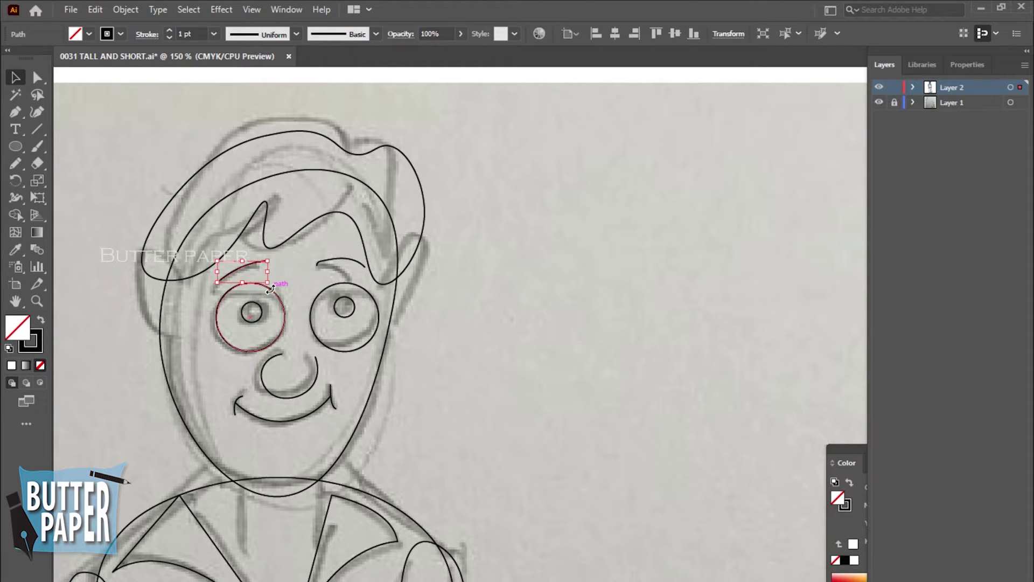
drag(269, 289, 291, 295)
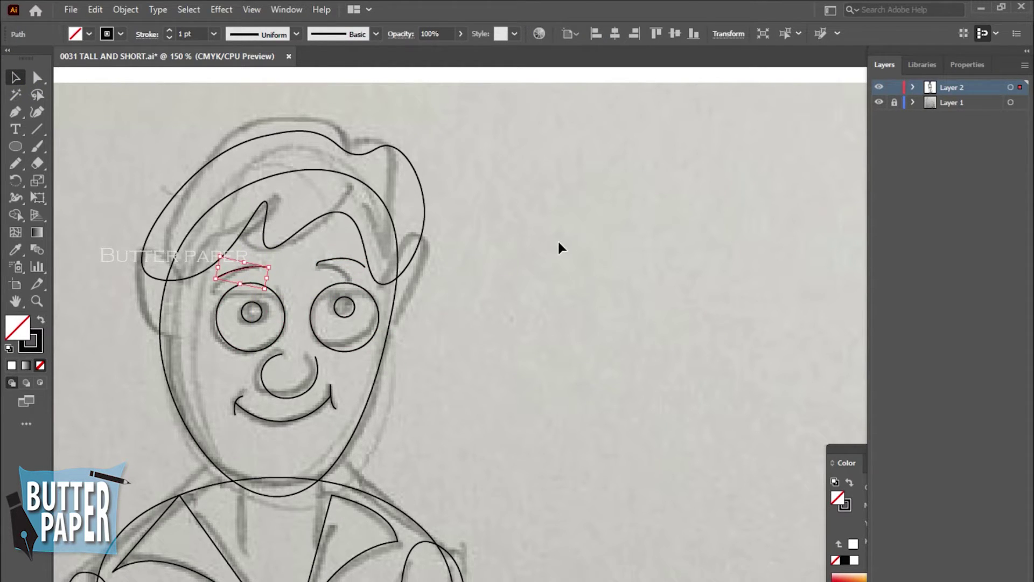
click(589, 412)
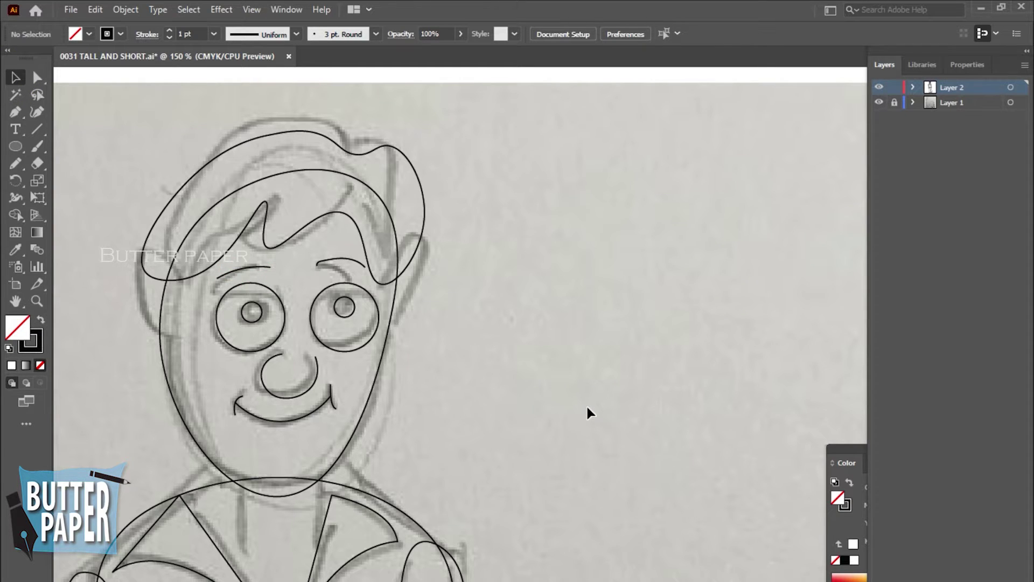
Step: Fill the hair light grey from the Color Guide and remove the face outline's fill
click(404, 151)
click(849, 461)
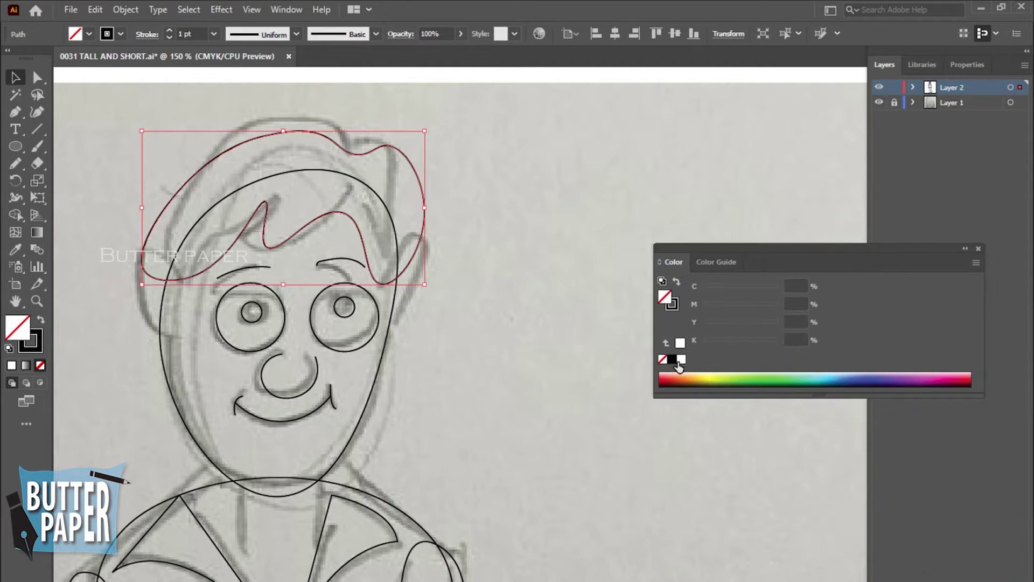
click(673, 359)
click(716, 261)
click(890, 319)
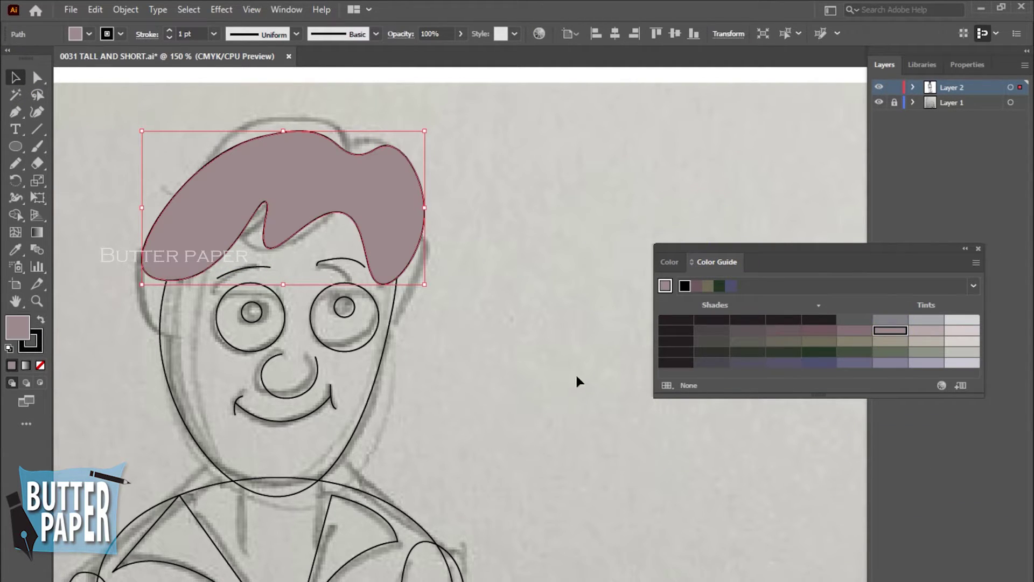
click(625, 423)
click(368, 404)
Step: Trace the left ear beside the face with the Curvature tool, reshaping its curve to the sketch
key(shift+grave)
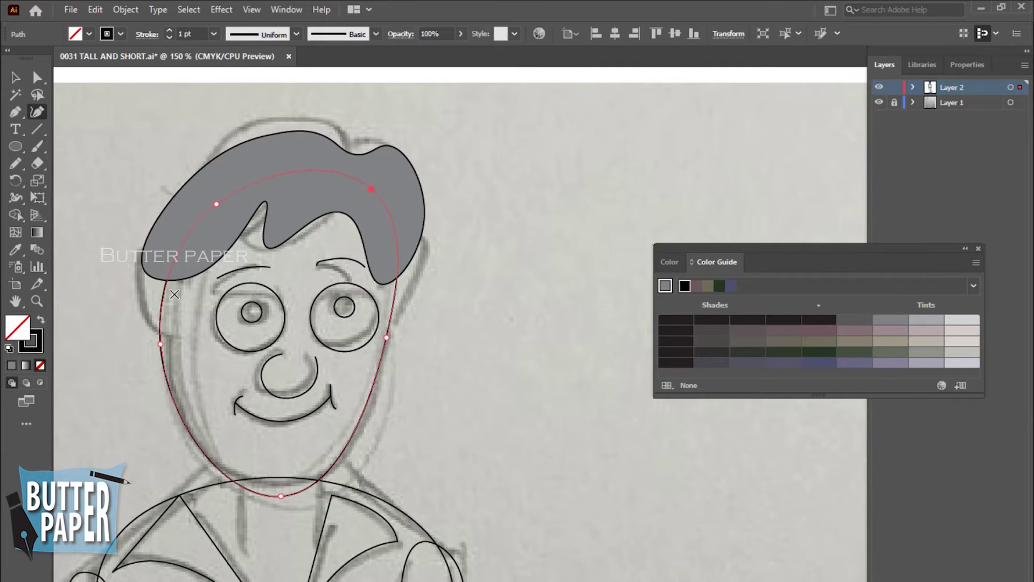
click(179, 289)
click(137, 288)
click(137, 360)
click(174, 329)
click(179, 289)
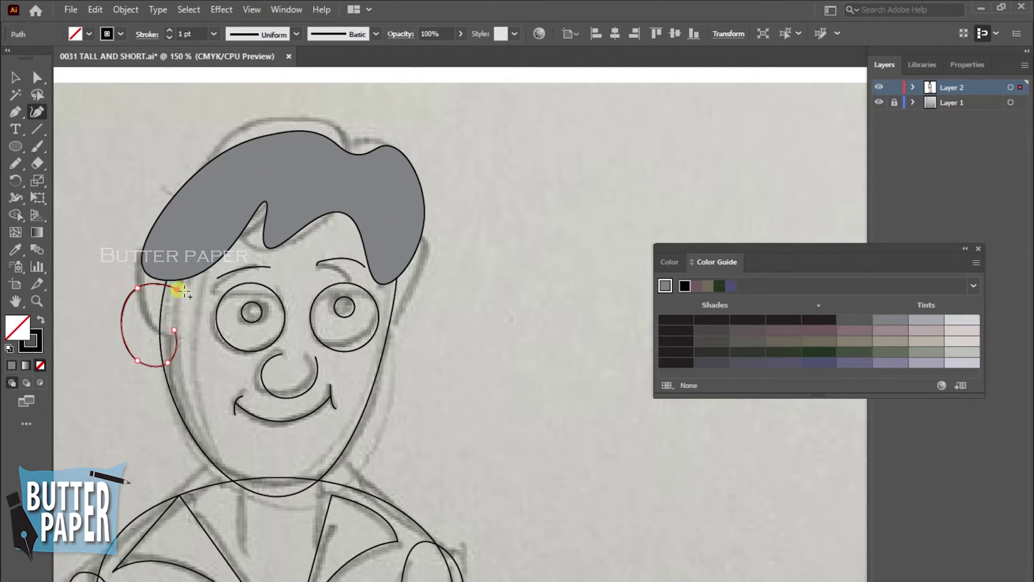
click(168, 328)
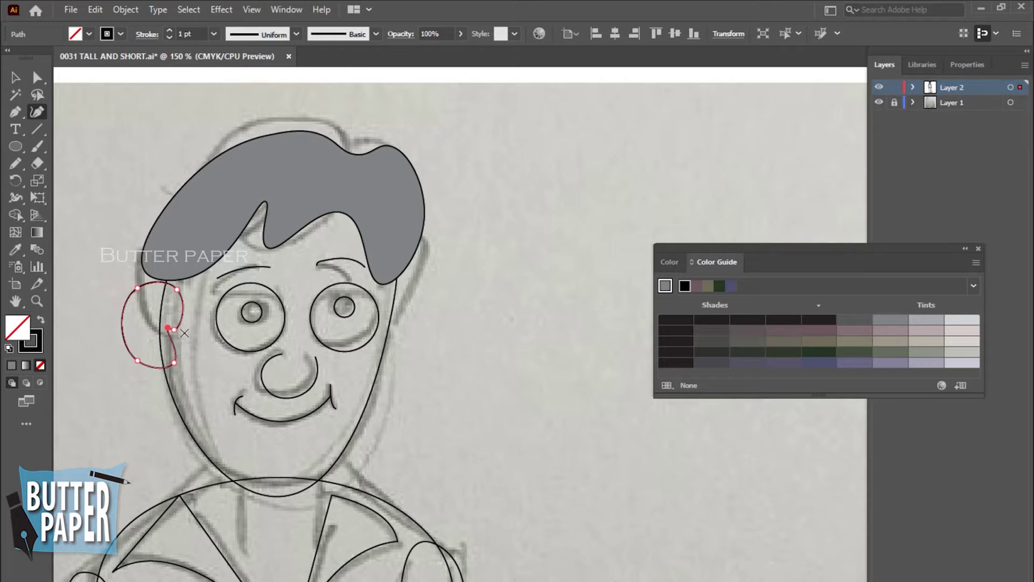
drag(178, 314, 162, 328)
key(v)
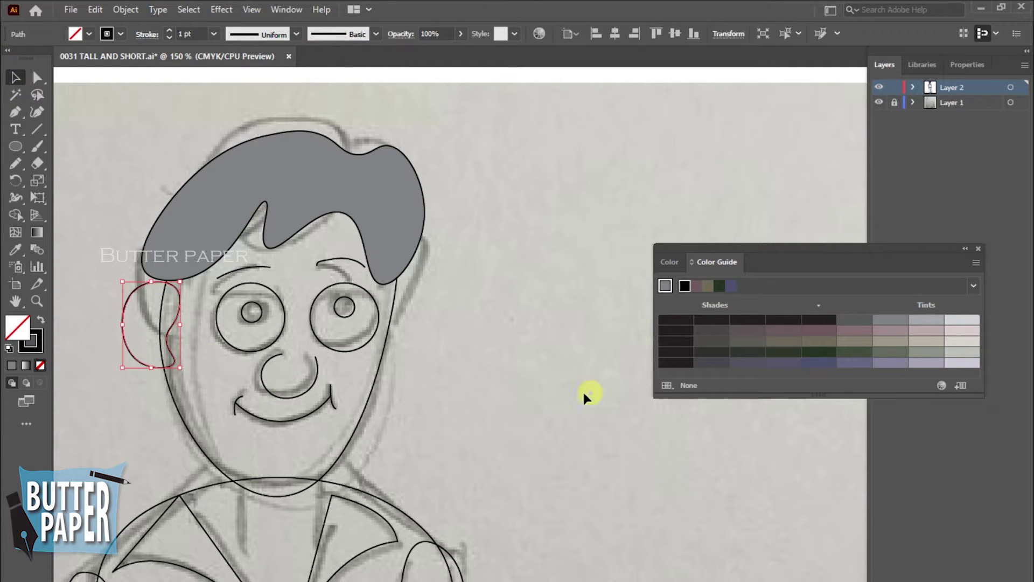
click(583, 391)
Step: Alt-drag a copy of the ear to the right side, flip it horizontally and rotate it into place
click(138, 288)
drag(130, 281, 459, 294)
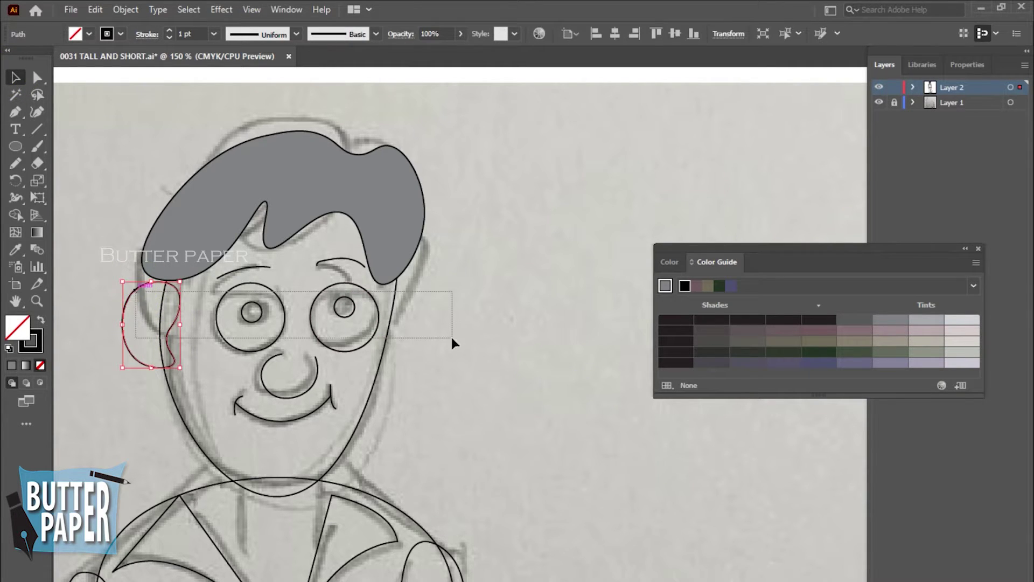
click(138, 288)
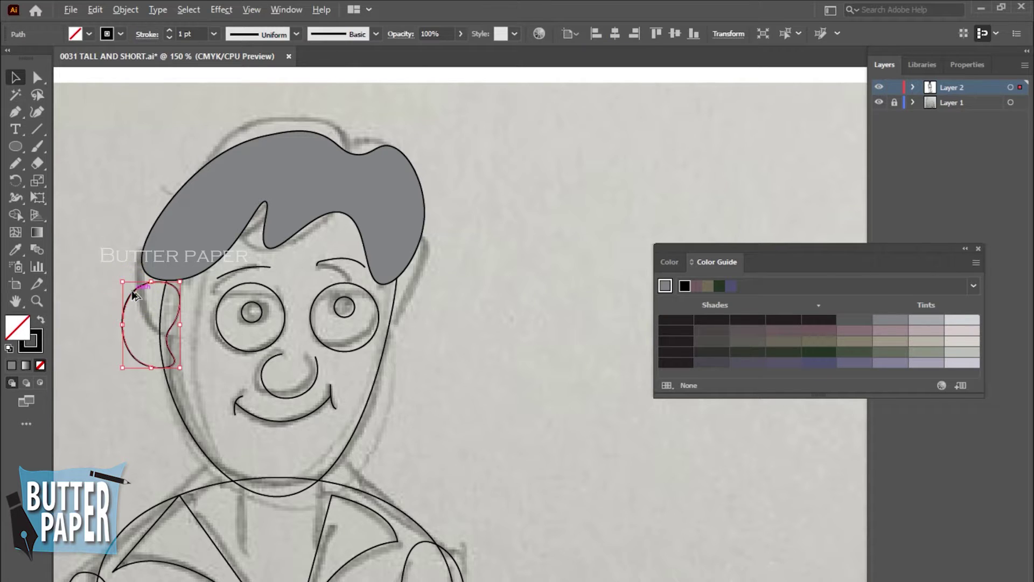
mouse_move(135, 293)
mouse_down()
mouse_move(475, 360)
mouse_move(432, 321)
mouse_up()
click(968, 64)
click(980, 167)
mouse_move(446, 395)
mouse_down()
mouse_move(440, 294)
mouse_move(432, 293)
mouse_up()
click(548, 356)
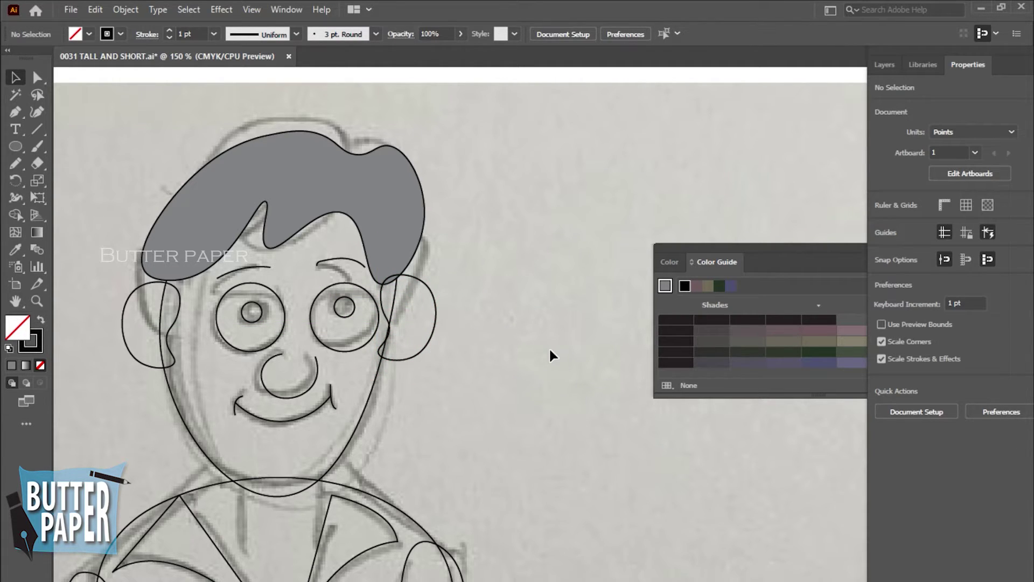
Step: Zoom out to the tall man's feet and move the Color Guide panel out of the way
key(z)
alt+click(508, 400)
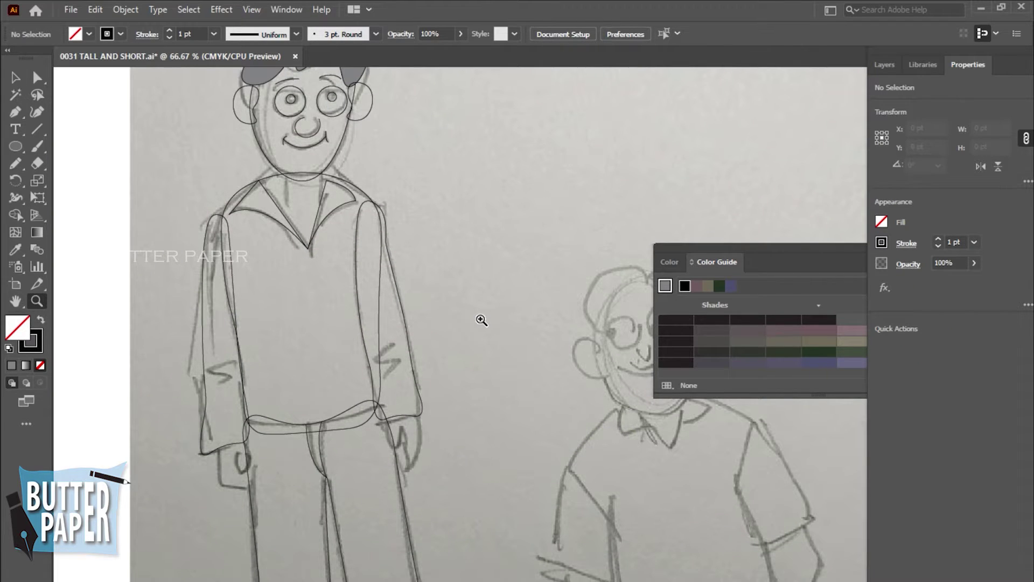
click(884, 64)
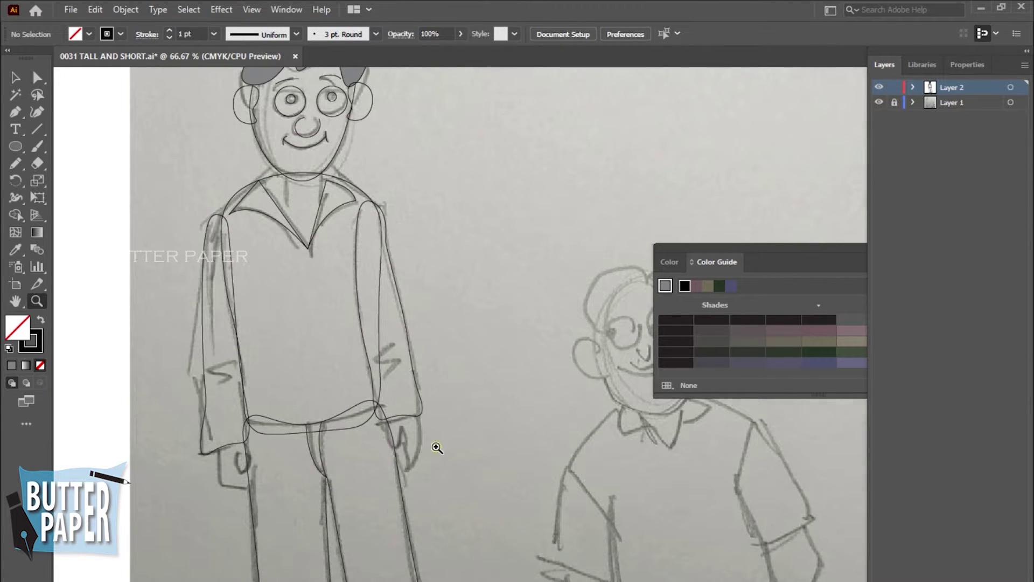
scroll(436, 448, up, 2)
scroll(565, 418, down, 3)
scroll(554, 480, up, 2)
scroll(529, 387, up, 1)
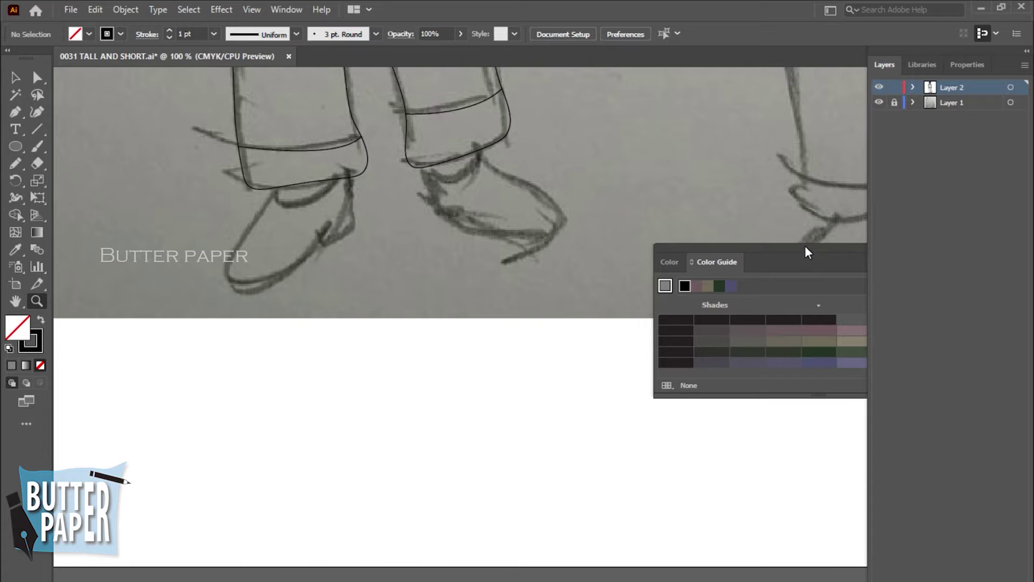
drag(807, 251, 951, 407)
scroll(619, 324, up, 2)
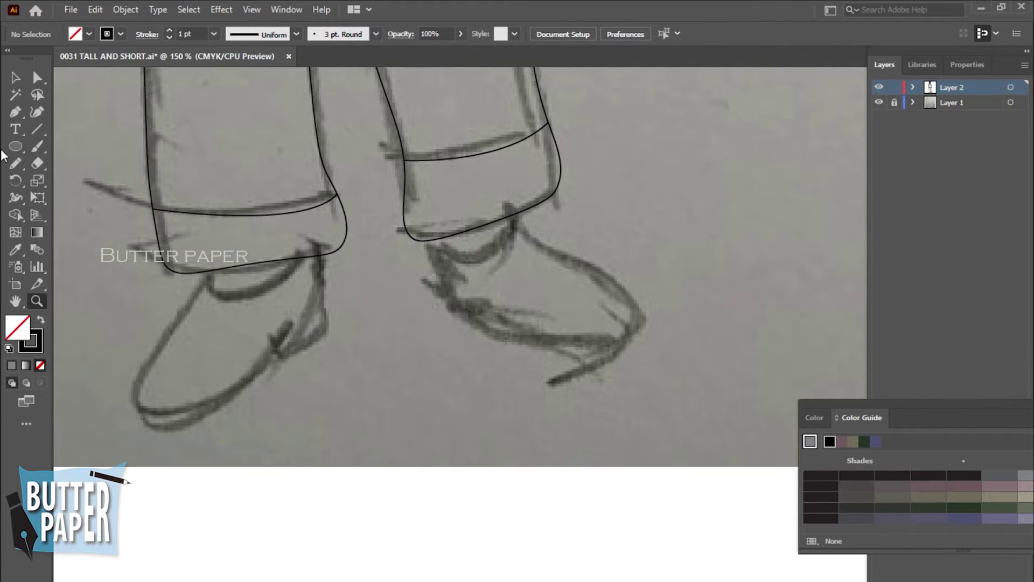
Step: Trace a closed outline of the left shoe under the trouser hem with the Curvature tool
click(37, 111)
click(209, 277)
click(138, 386)
click(193, 405)
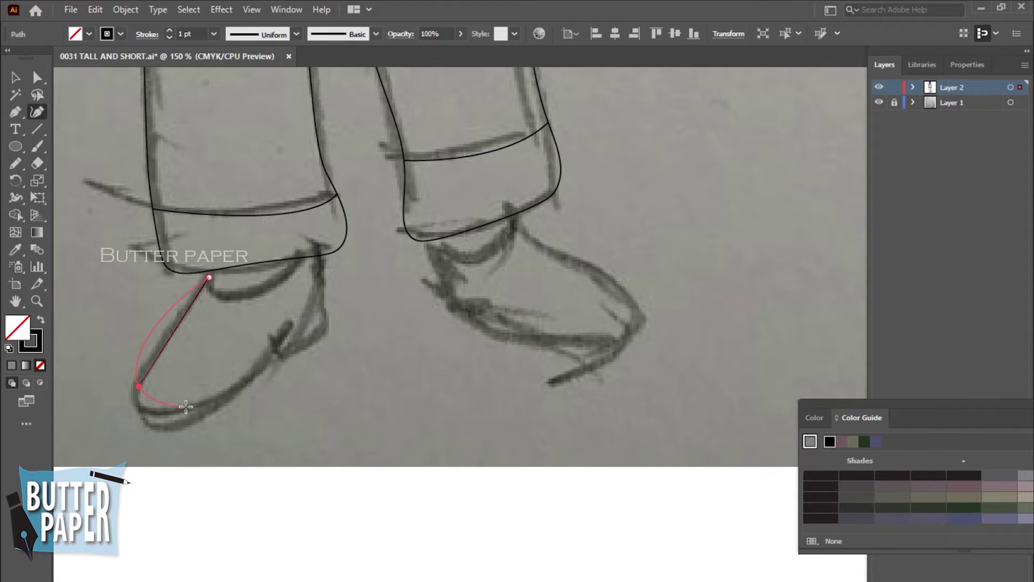
click(277, 342)
click(328, 334)
click(327, 238)
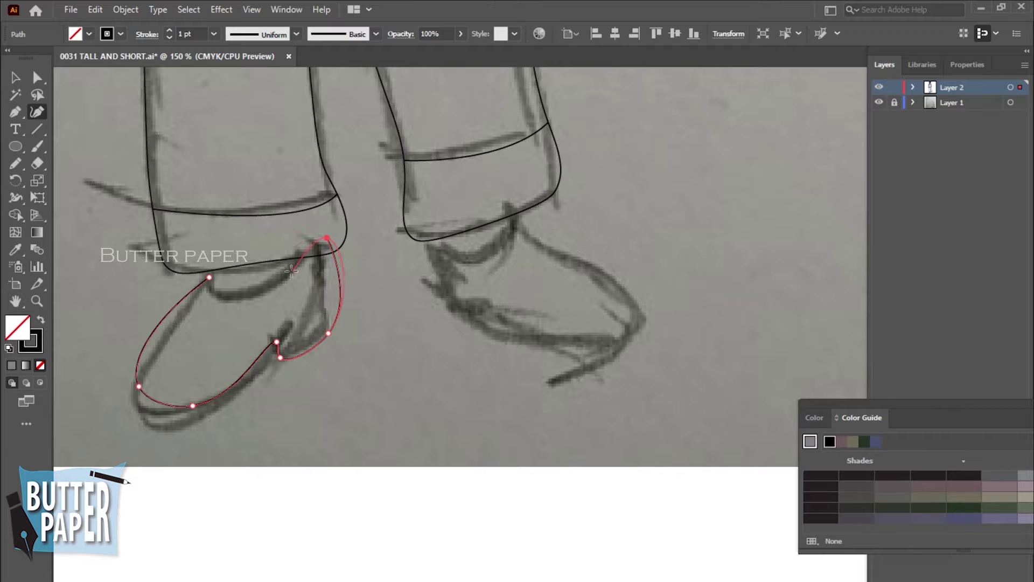
click(209, 278)
Step: Refine the shoe outline's opening, heel, toe and sole points to match the sketch
mouse_move(272, 240)
mouse_down()
mouse_move(216, 298)
mouse_move(280, 281)
mouse_up()
drag(326, 237, 315, 238)
click(321, 281)
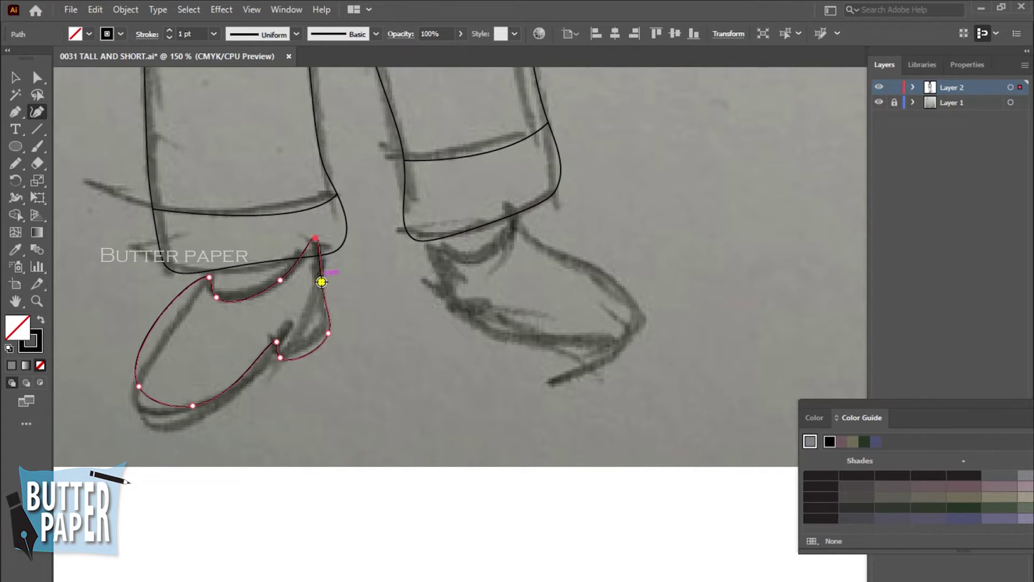
click(308, 349)
drag(138, 386, 138, 409)
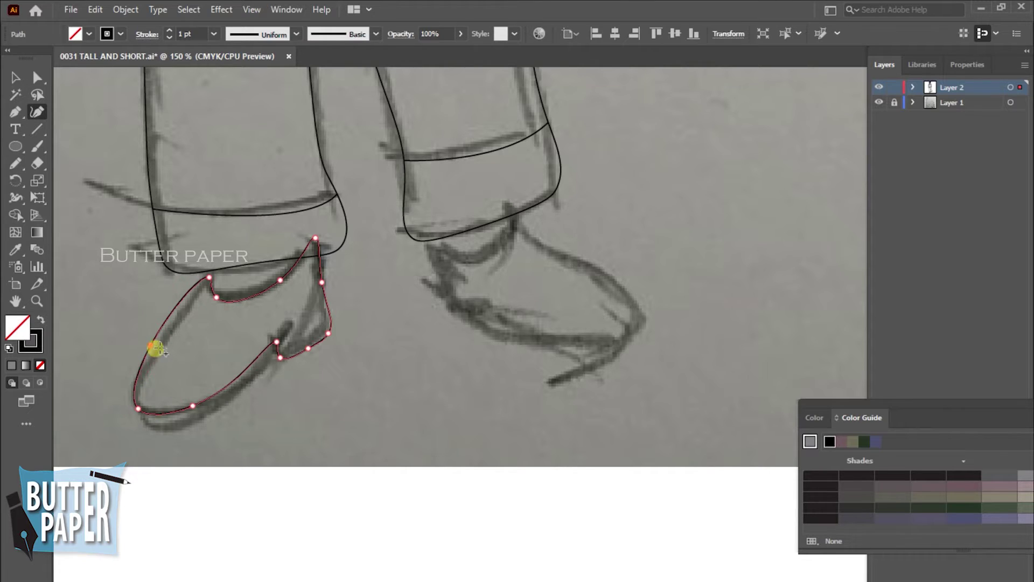
click(157, 348)
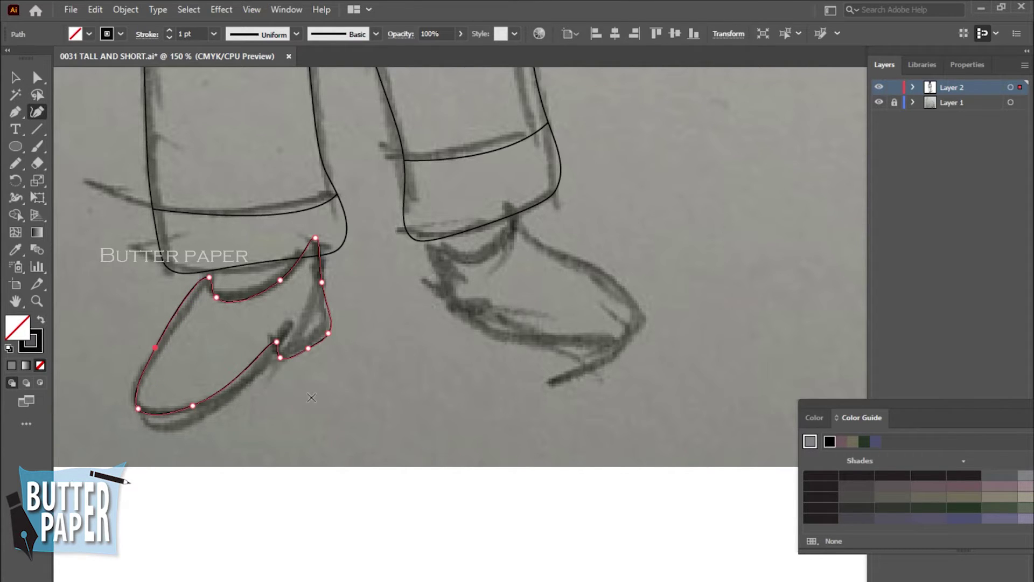
drag(321, 282, 326, 279)
click(235, 382)
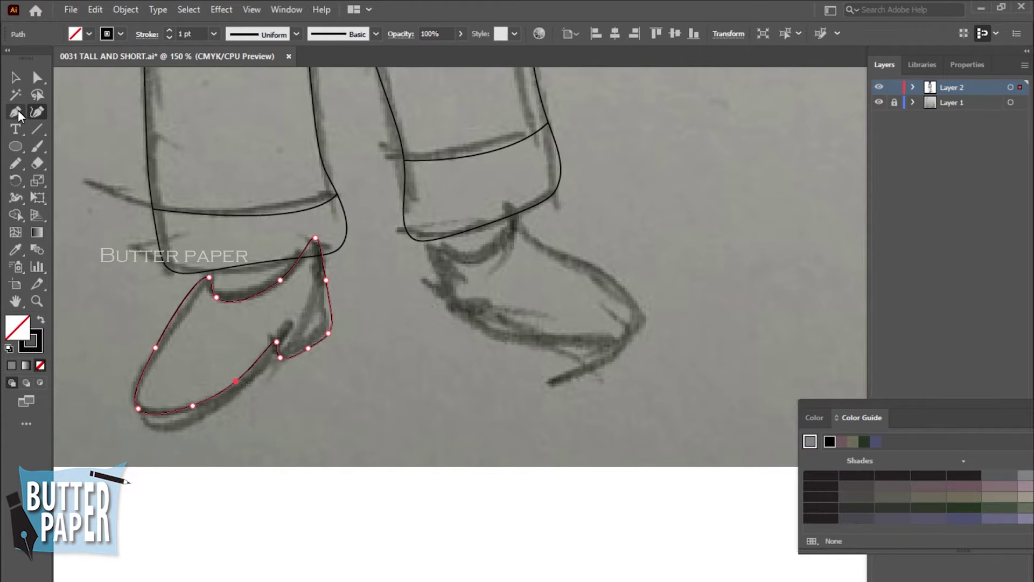
click(15, 78)
click(436, 368)
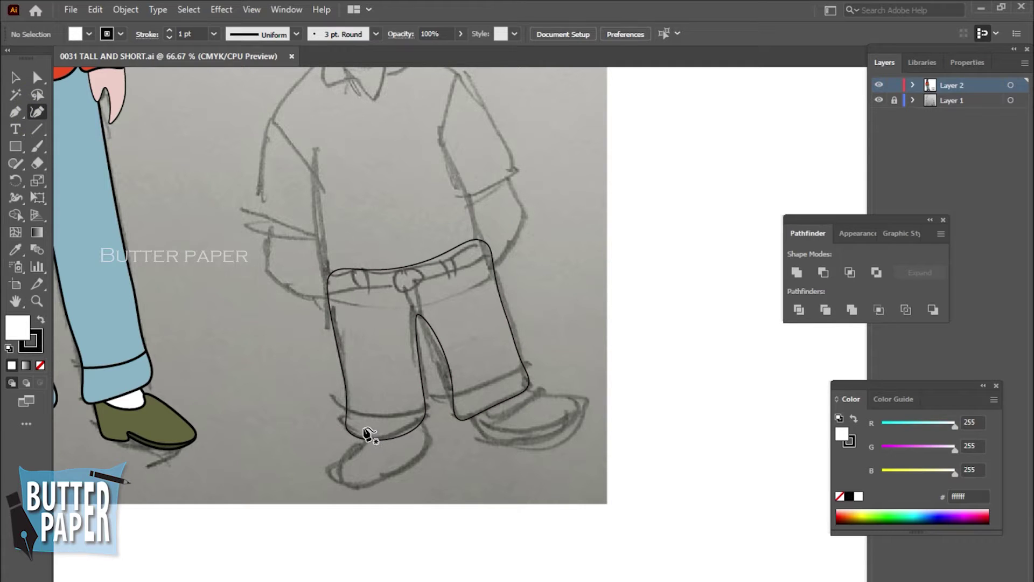
Step: Trace the short man's left shoe outline with the Curvature tool, with Fill set to None
click(364, 427)
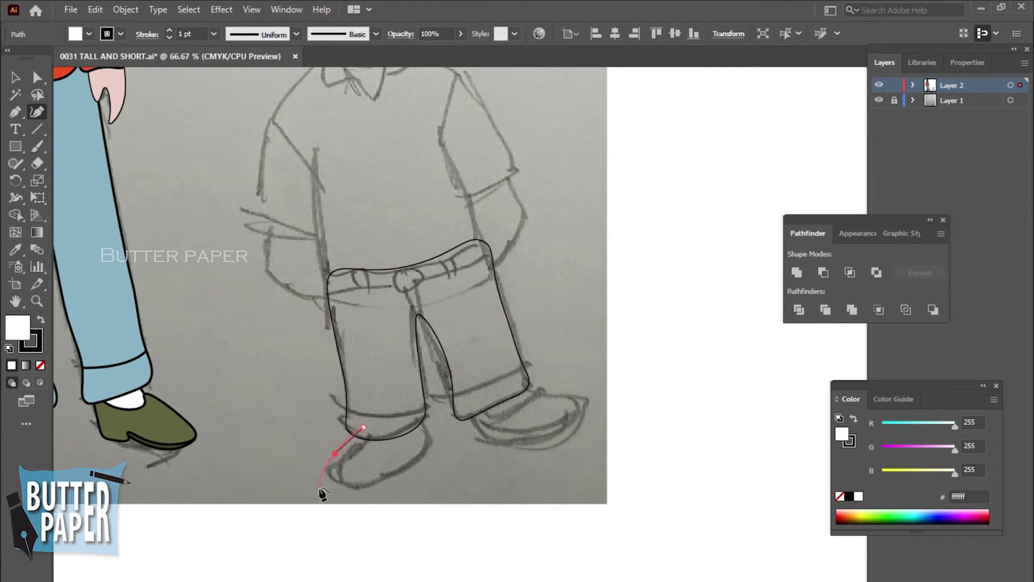
click(334, 454)
click(325, 483)
click(75, 34)
click(9, 58)
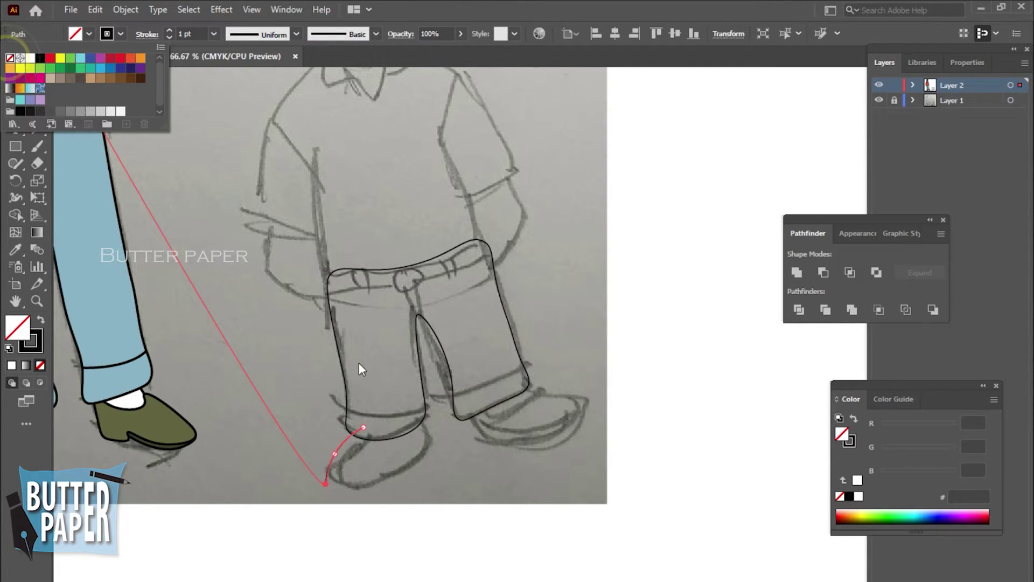
click(373, 484)
click(408, 464)
click(427, 426)
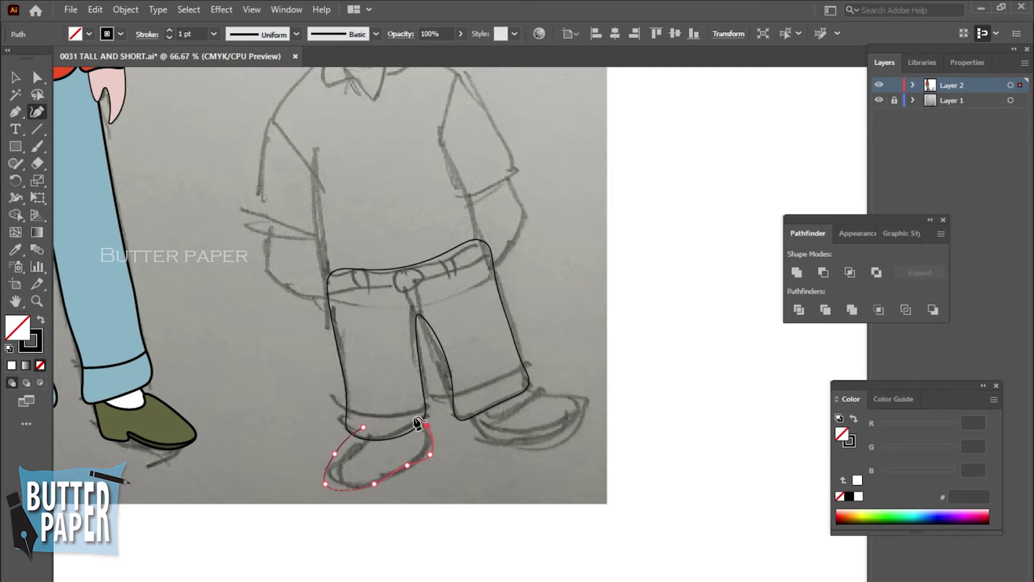
click(335, 452)
Step: Reshape the shoe's toe and sole curves to follow the sketch, then deselect it
drag(344, 461, 347, 447)
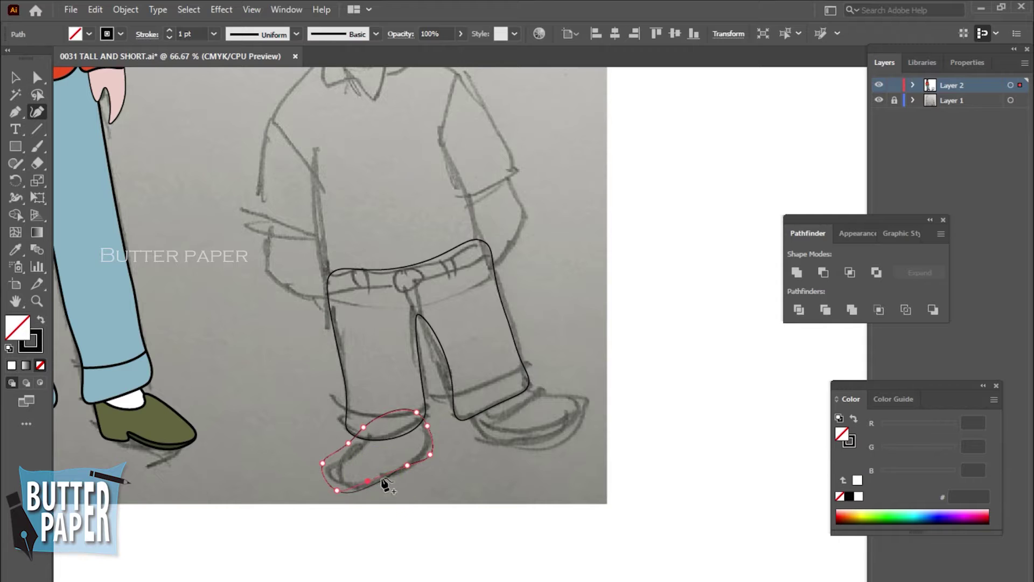
drag(386, 472, 389, 466)
click(423, 426)
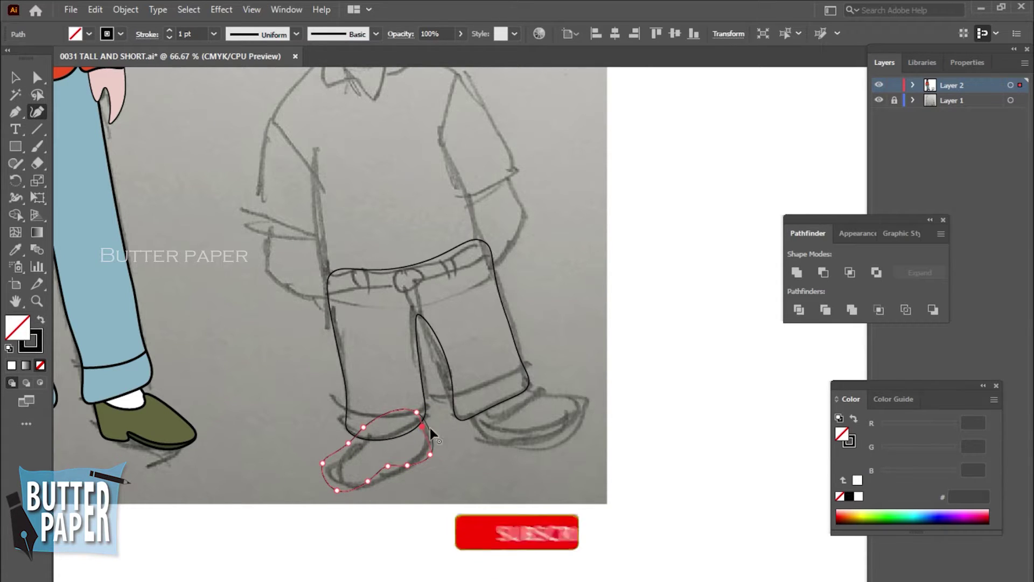
click(15, 77)
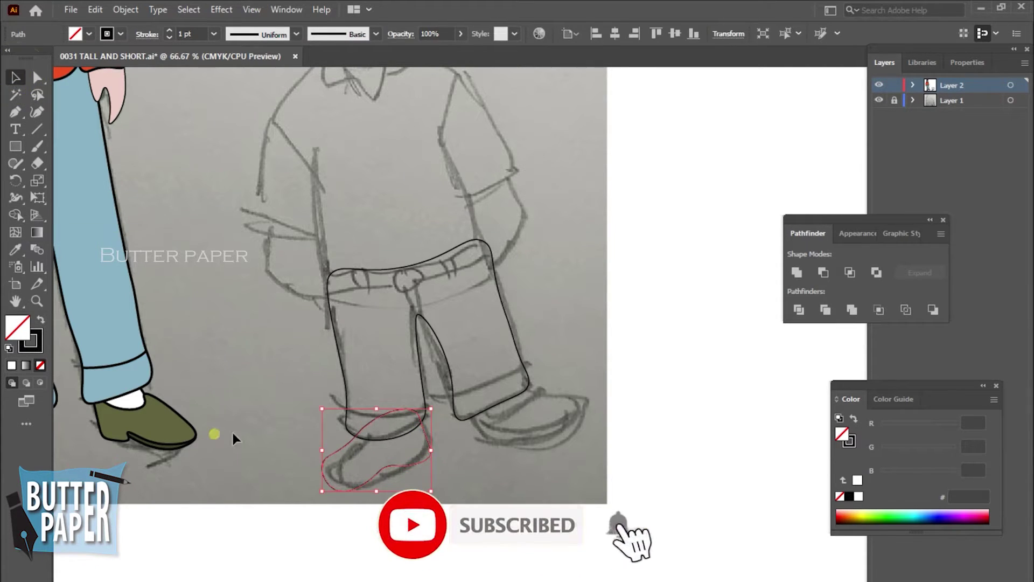
click(233, 431)
click(431, 453)
click(472, 474)
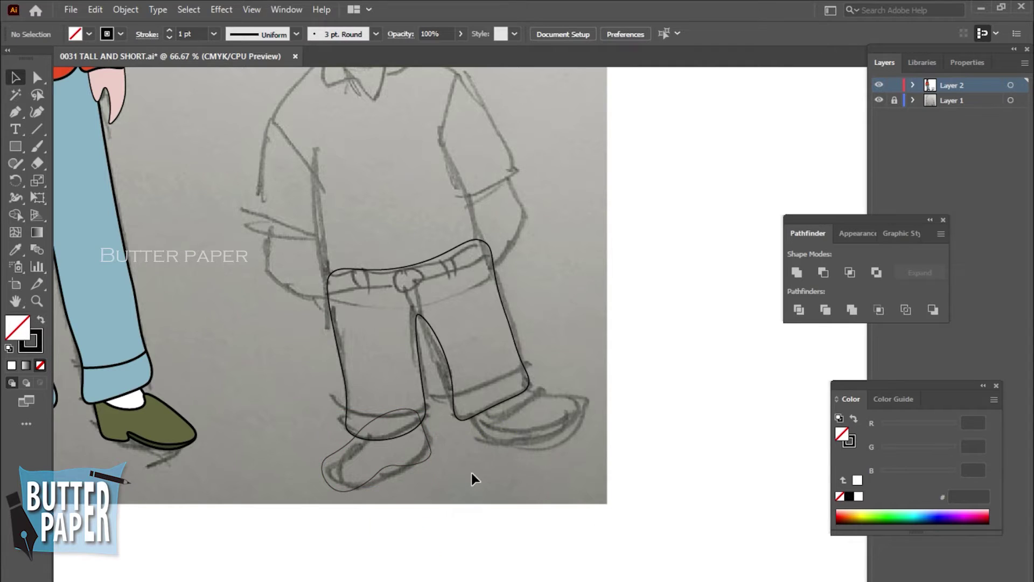
Step: Draw cuff lines across both trouser hems with the Pen tool
click(15, 114)
click(453, 394)
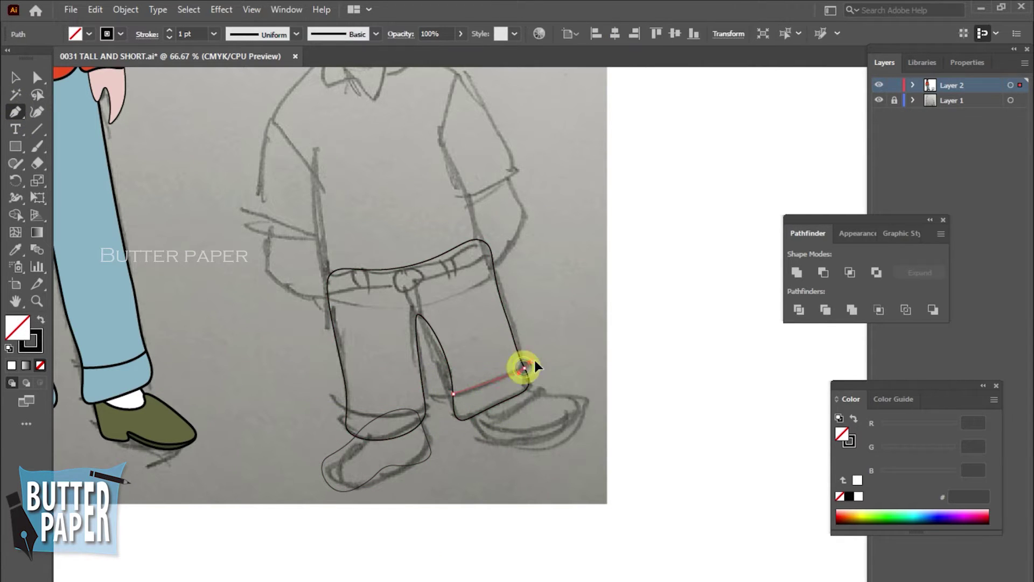
click(524, 368)
ctrl+click(563, 343)
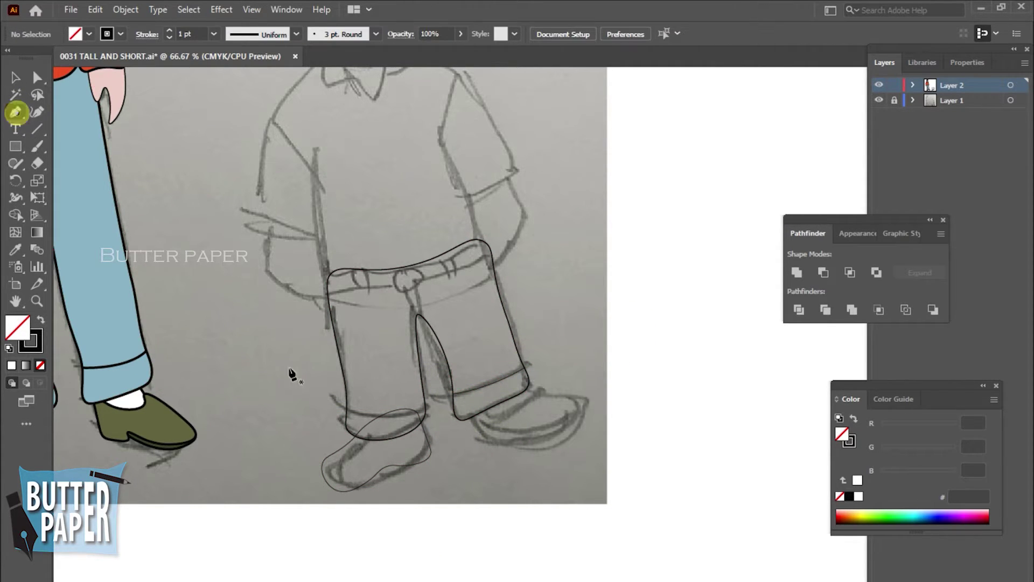
click(346, 411)
drag(425, 411, 467, 382)
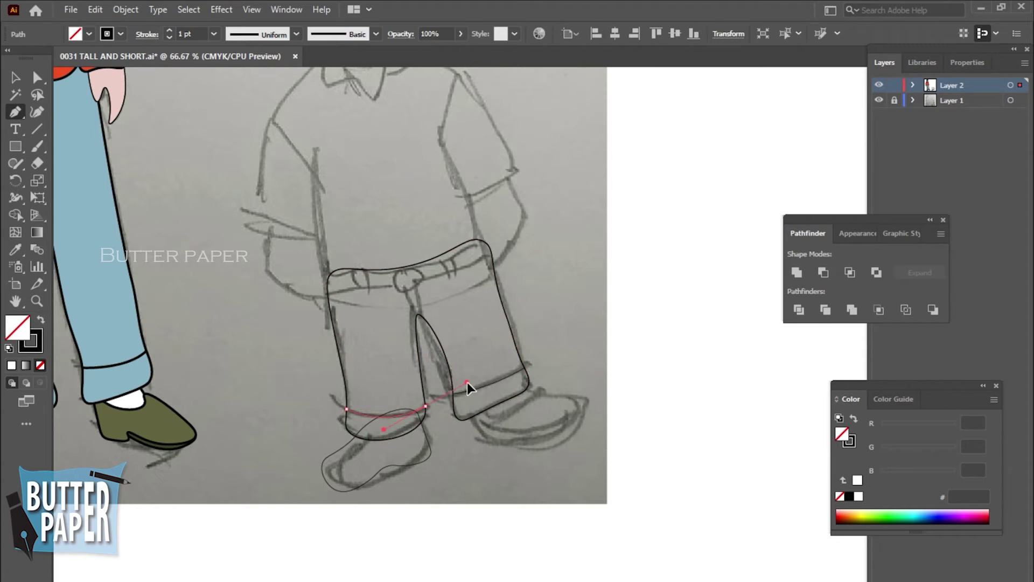
ctrl+click(586, 330)
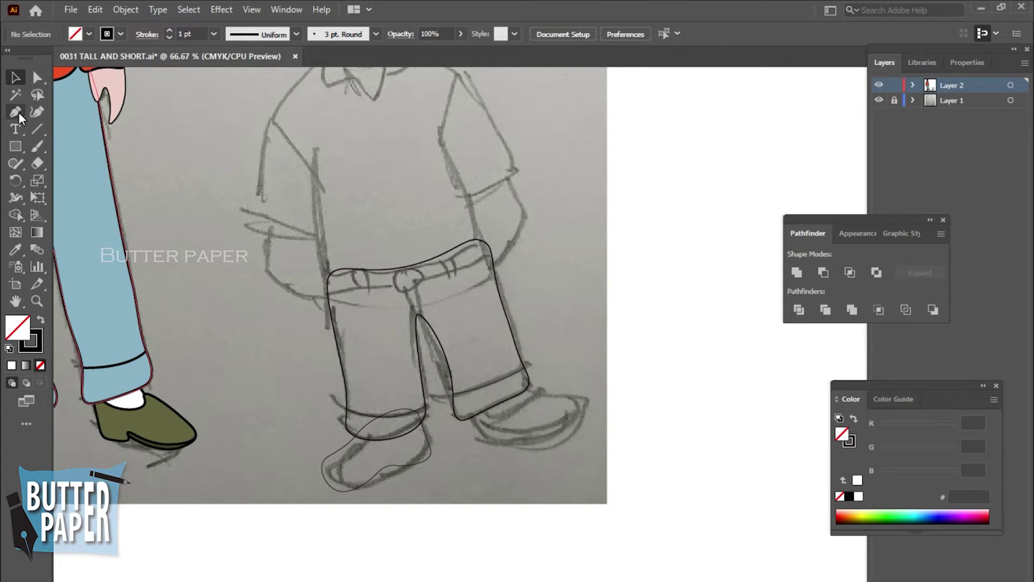
Step: Start another curved path near the trouser hem, then discard it
click(37, 112)
click(465, 408)
click(479, 442)
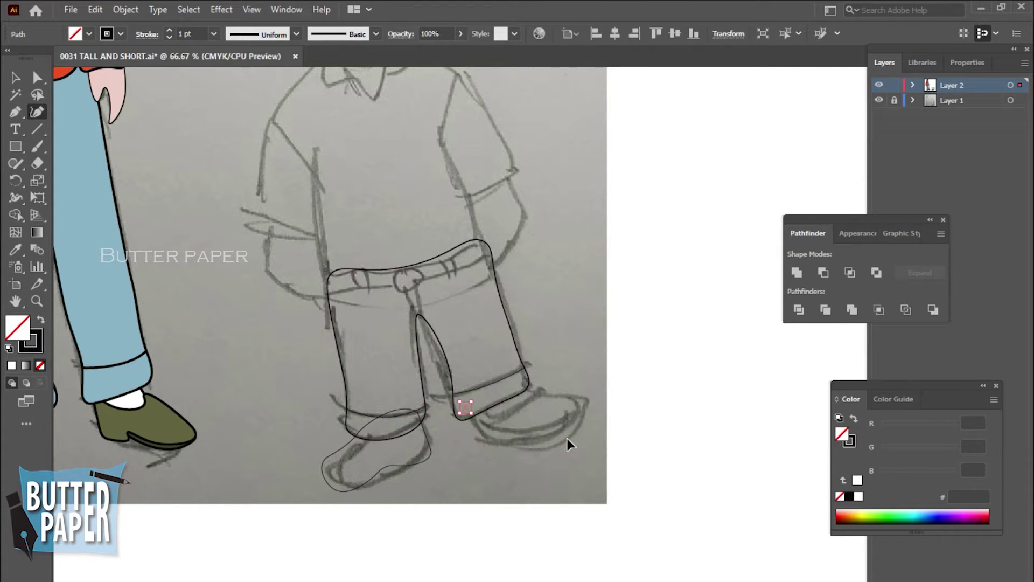
key(Escape)
Step: Trace the waistband outline across the top of the short man's trousers
click(329, 292)
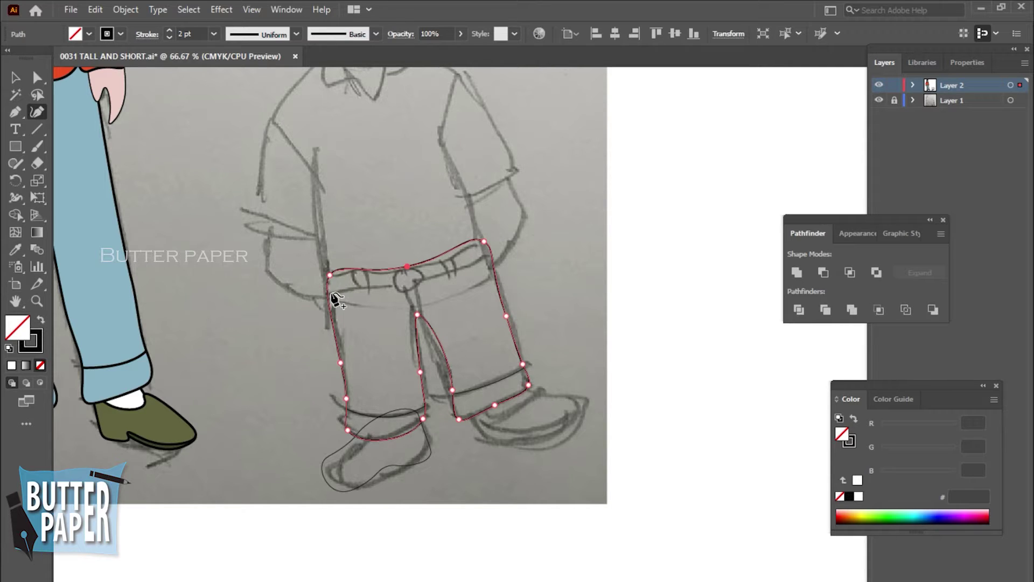
ctrl+click(357, 287)
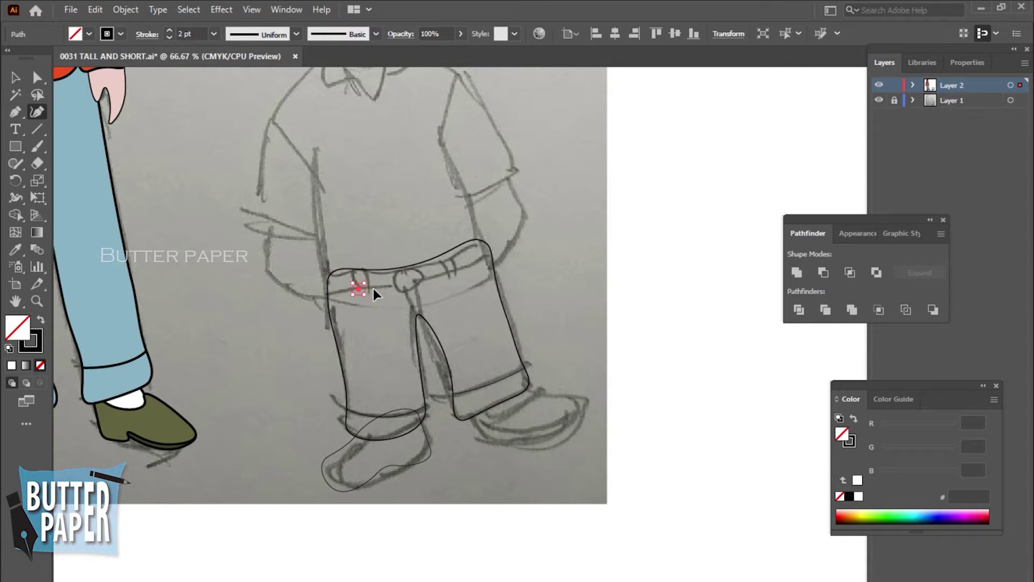
click(336, 291)
click(392, 286)
click(486, 255)
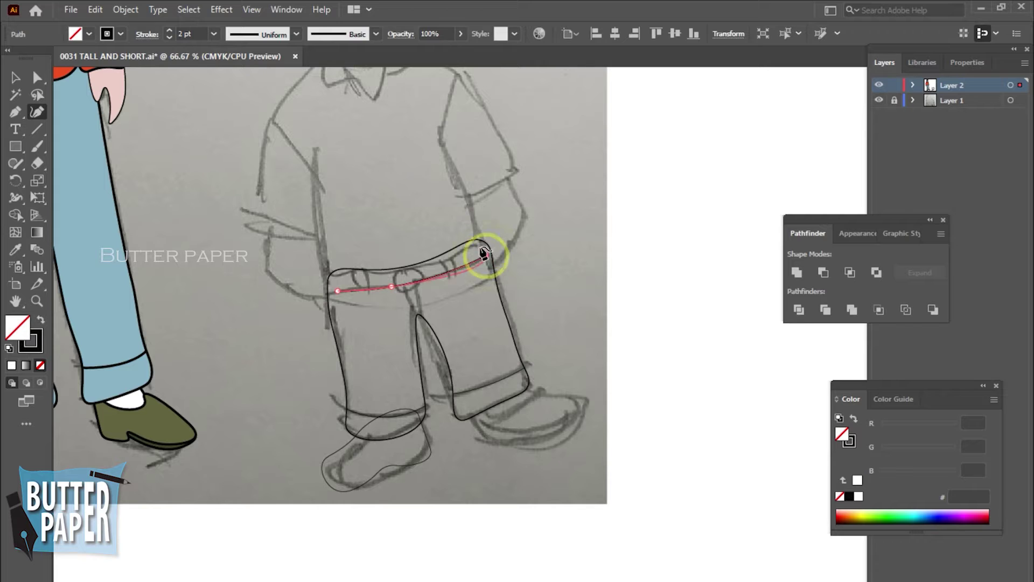
click(478, 244)
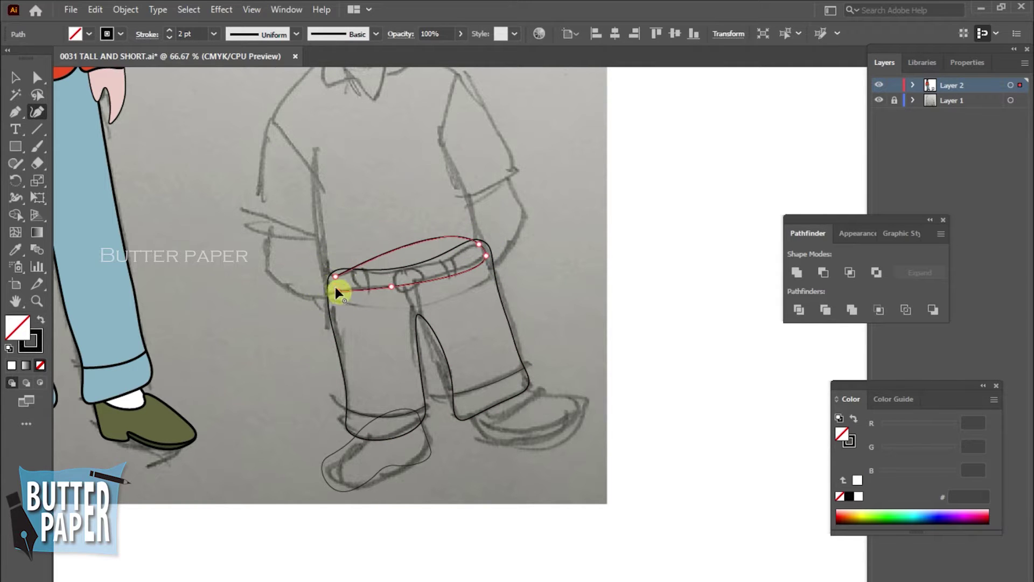
key(ctrl+plus)
key(ctrl+plus)
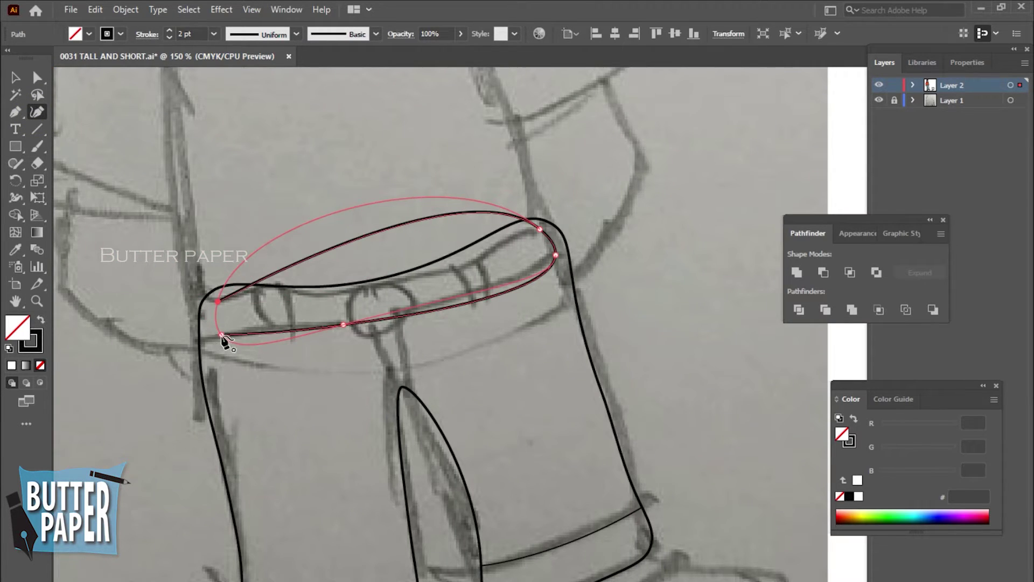
click(222, 336)
Step: Reshape the waistband's top, lower and end curves to match the sketch, then deselect
drag(308, 227, 371, 281)
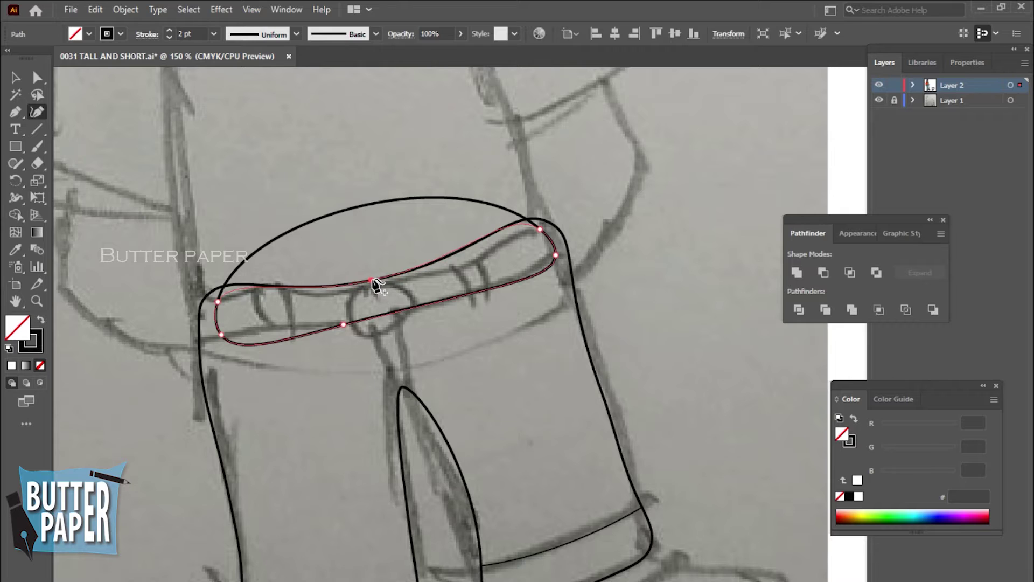
click(273, 329)
drag(222, 335, 199, 339)
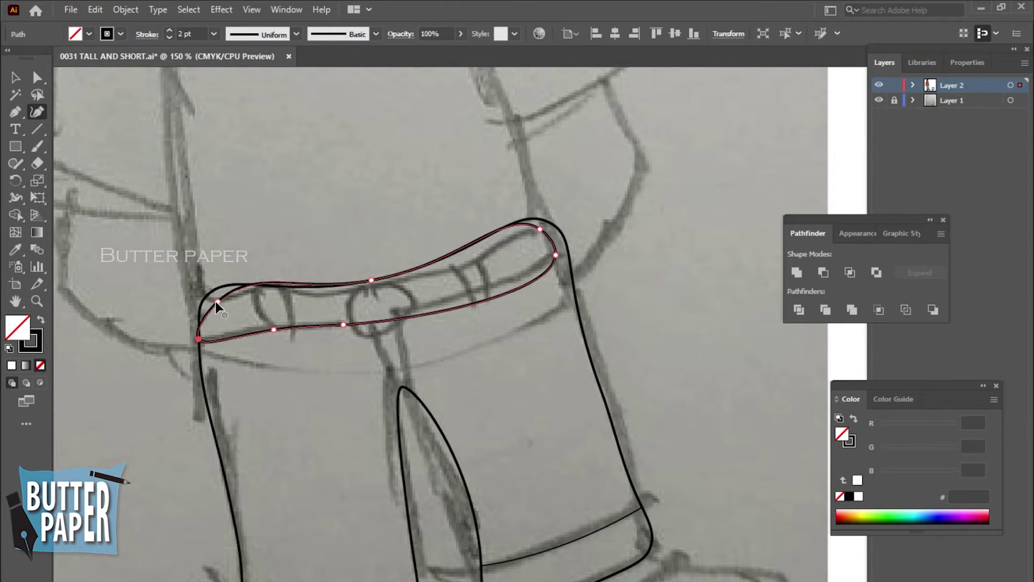
drag(217, 300, 201, 302)
click(198, 323)
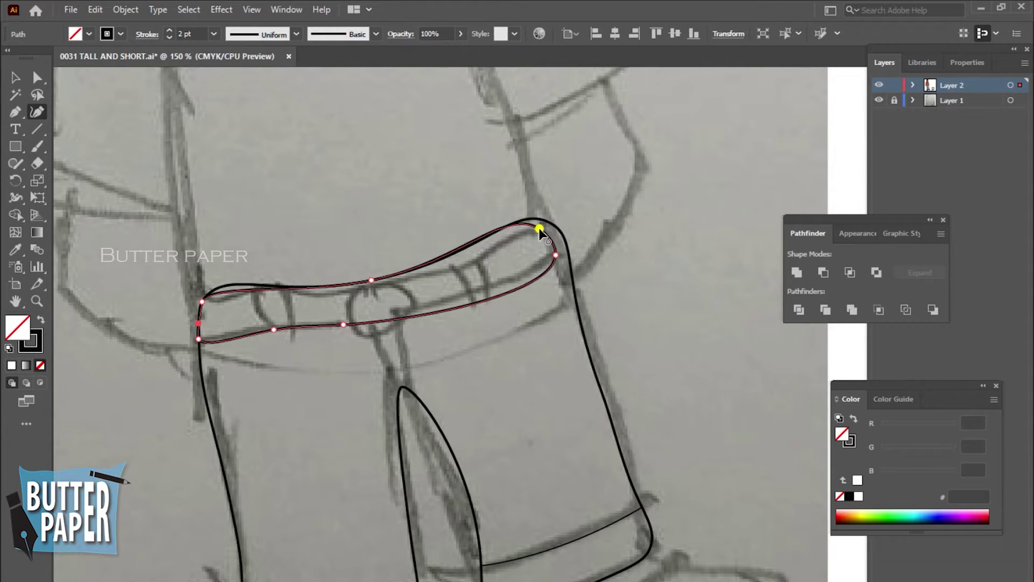
mouse_move(540, 230)
mouse_down()
mouse_move(556, 228)
mouse_move(568, 253)
mouse_move(540, 268)
mouse_up()
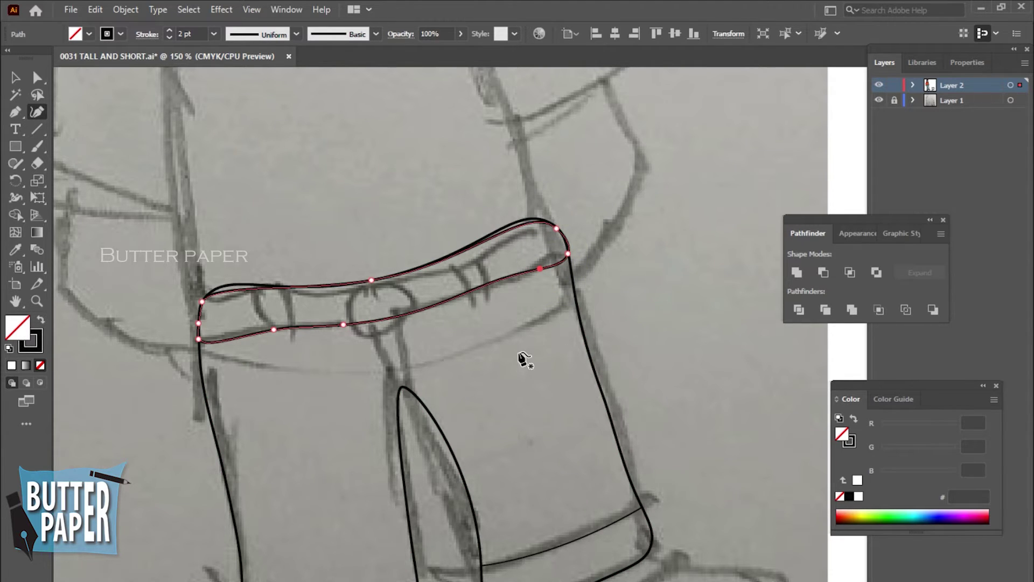
drag(343, 324, 378, 317)
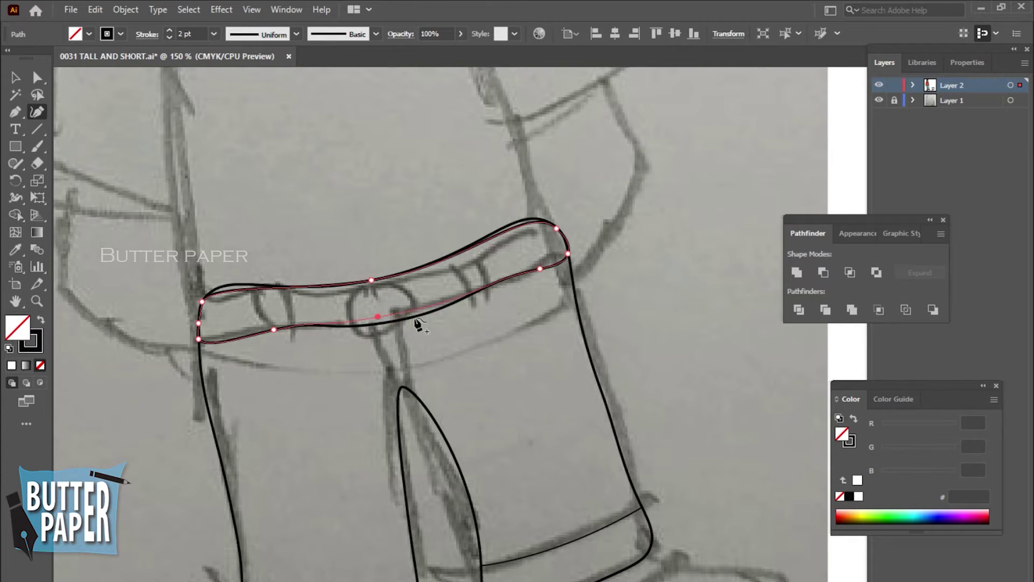
click(15, 112)
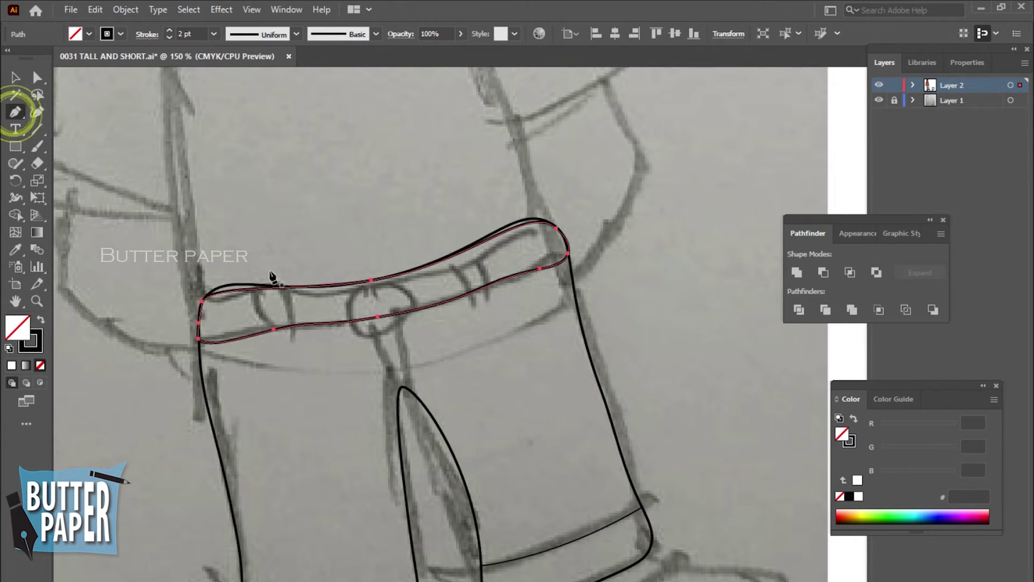
click(257, 289)
click(274, 329)
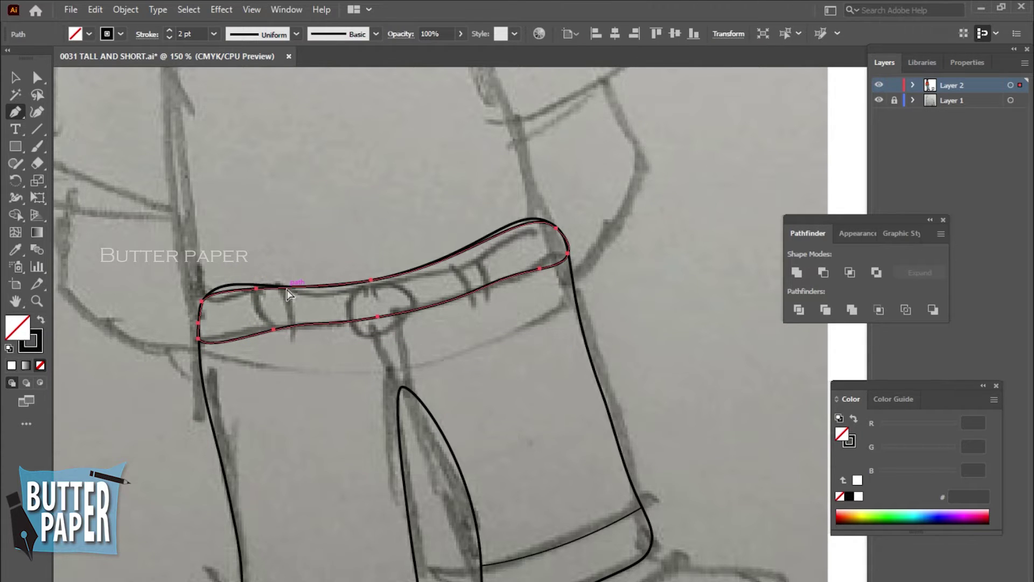
key(ctrl+shift+a)
Step: Zoom in on the belt and draw the first belt-loop line with the Pen tool
key(z)
click(321, 367)
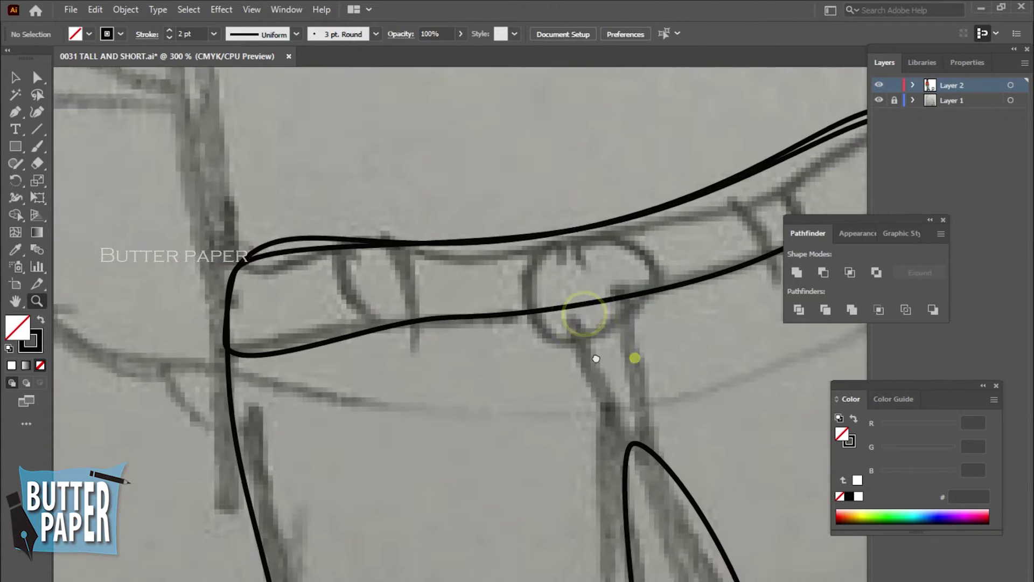
click(15, 112)
click(208, 249)
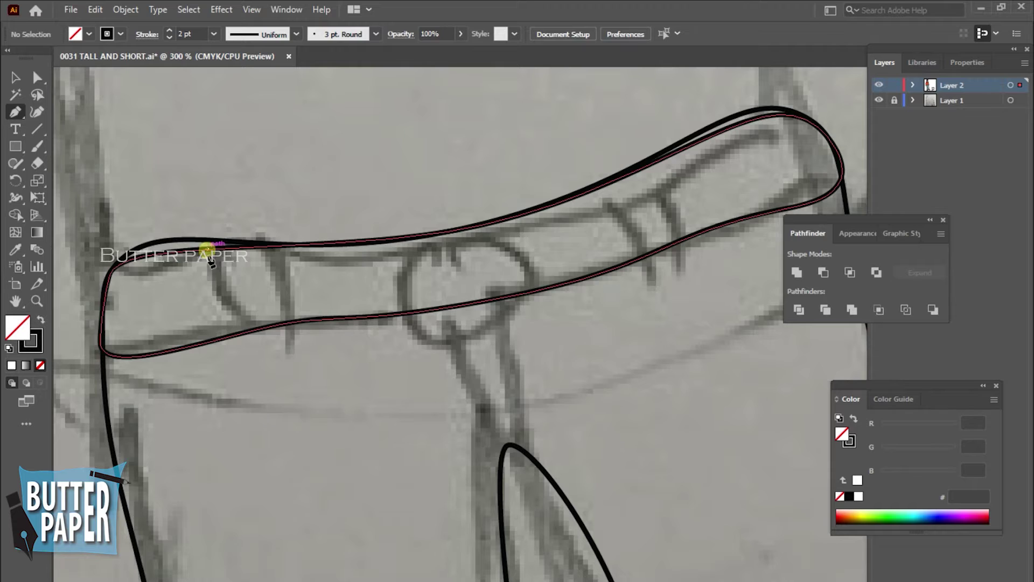
click(223, 308)
click(244, 333)
click(263, 356)
key(v)
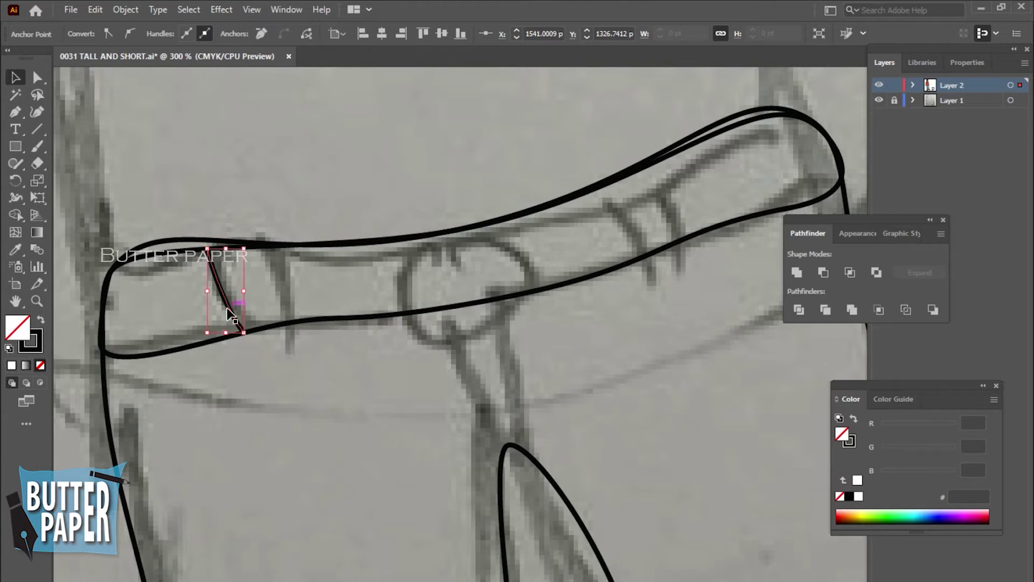
click(231, 300)
Step: Draw the second, third and fourth belt-loop lines across the waistband
click(15, 111)
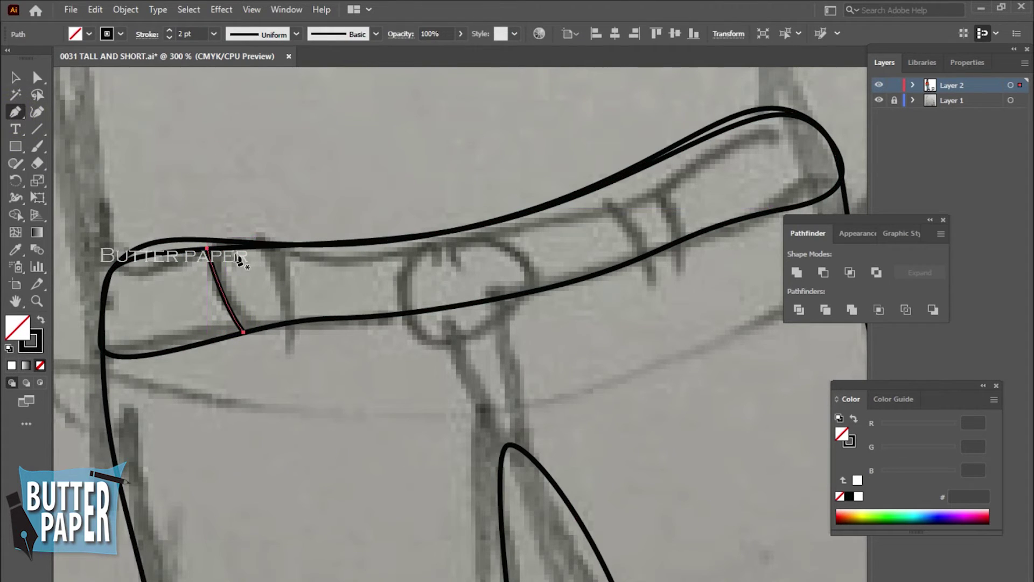
click(257, 247)
click(285, 322)
key(v)
click(323, 371)
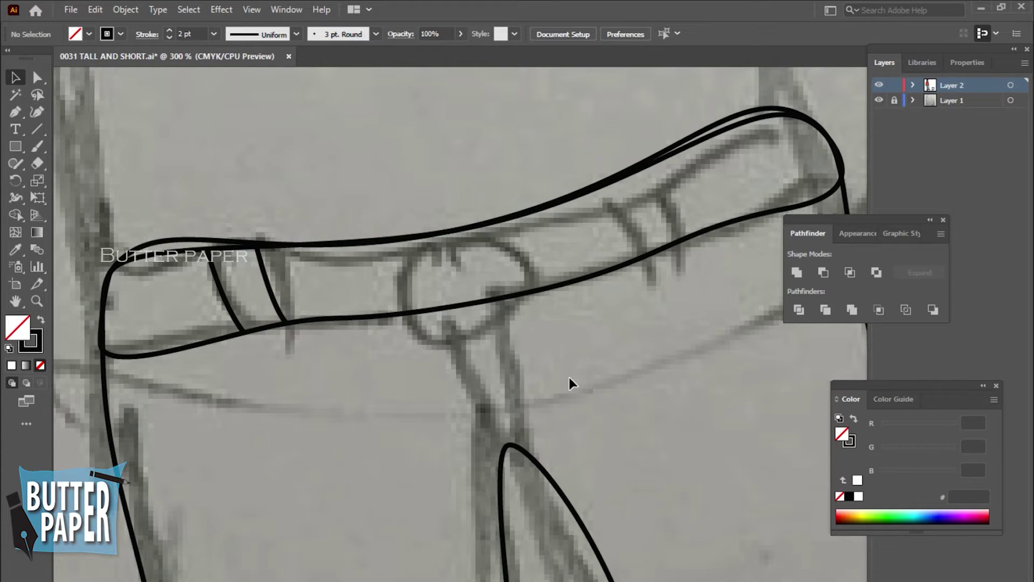
key(p)
click(621, 182)
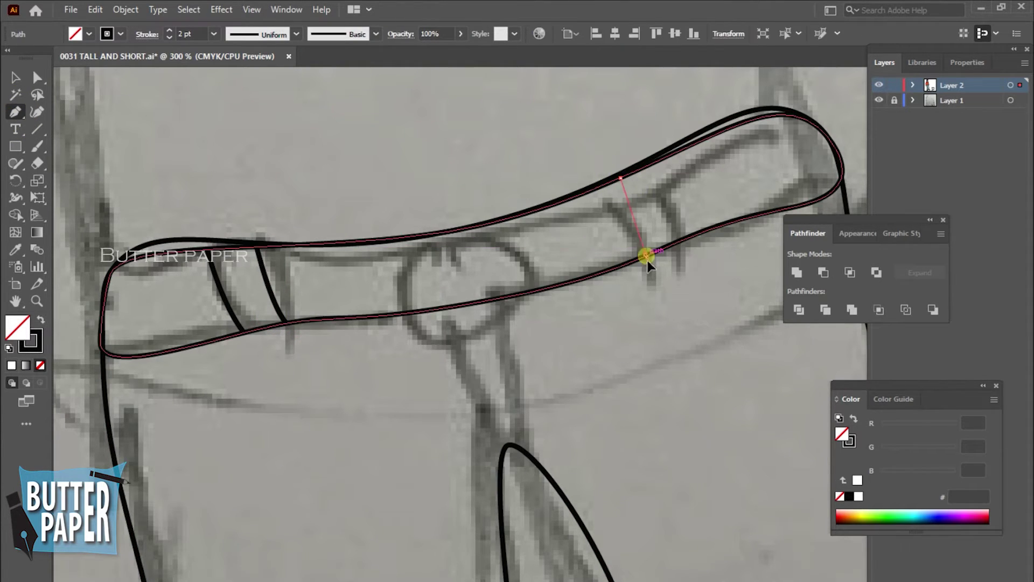
drag(646, 256, 645, 284)
key(v)
key(p)
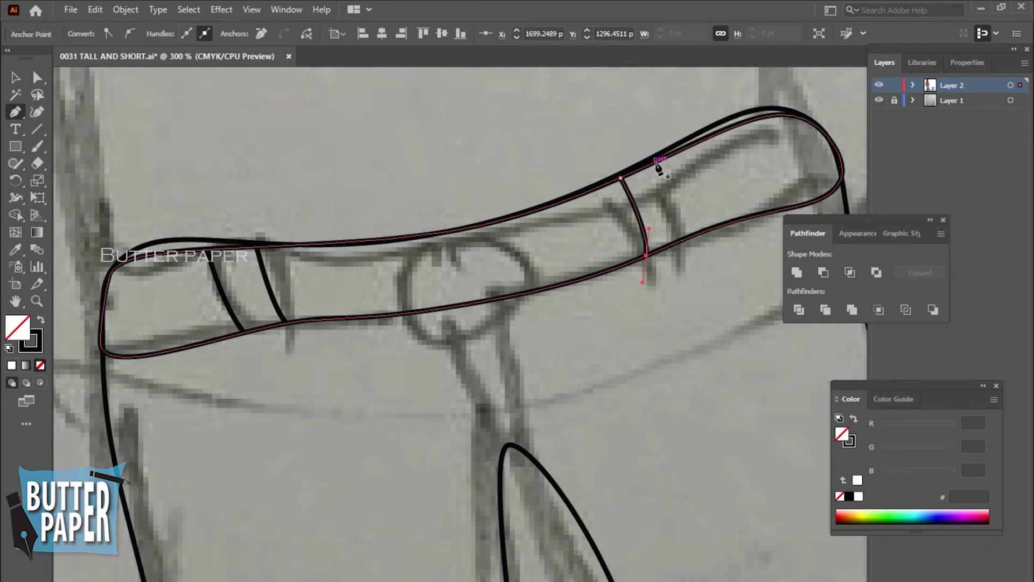
click(653, 164)
drag(685, 236, 684, 264)
ctrl+click(667, 352)
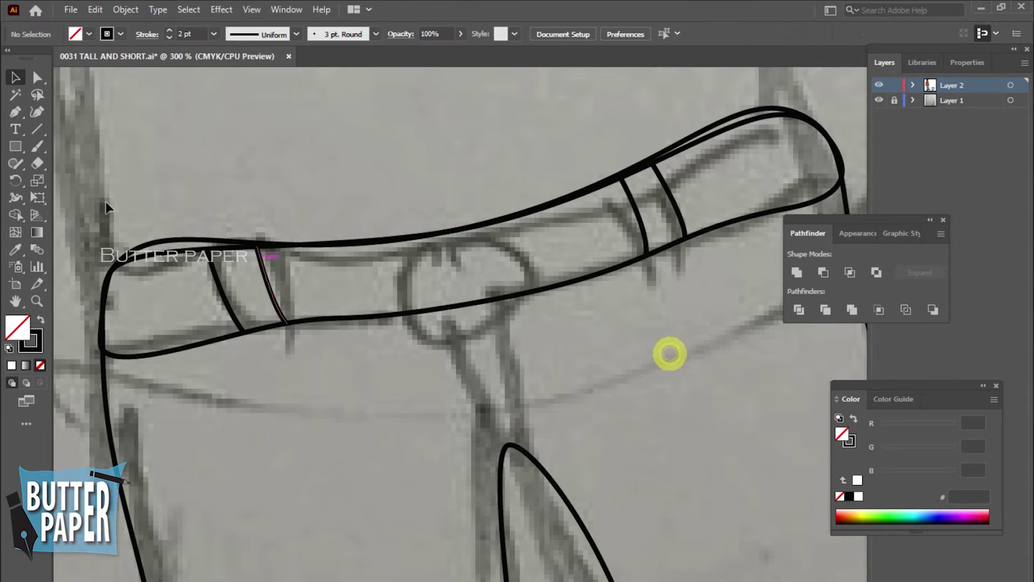
Step: Add a small round Ellipse buckle, nudge it into place with arrow keys, and zoom out
drag(16, 146, 81, 178)
drag(485, 295, 458, 227)
key(v)
key(Right)
key(Right)
key(Right)
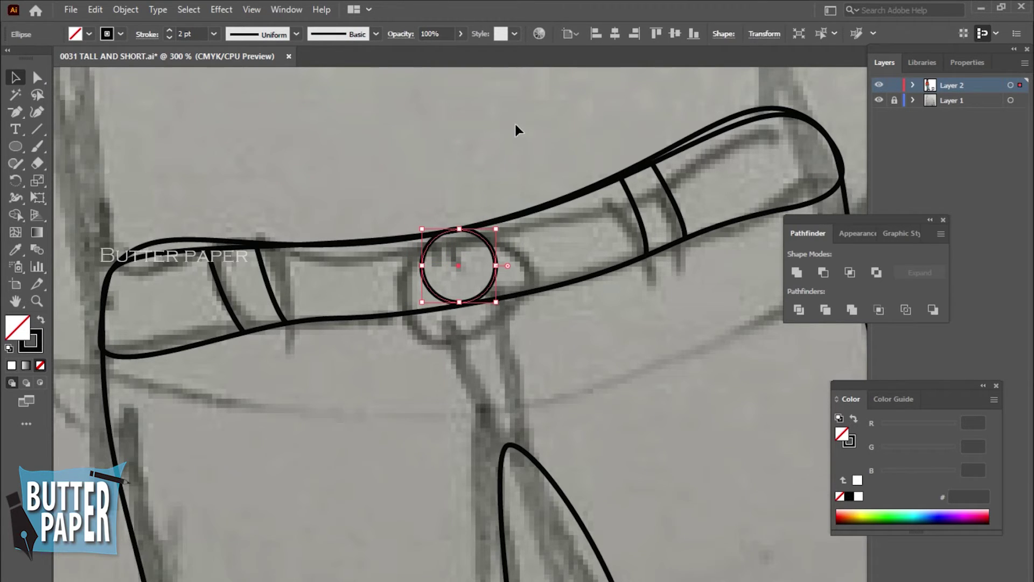
key(Right)
key(Right)
key(Right)
key(Down)
key(Up)
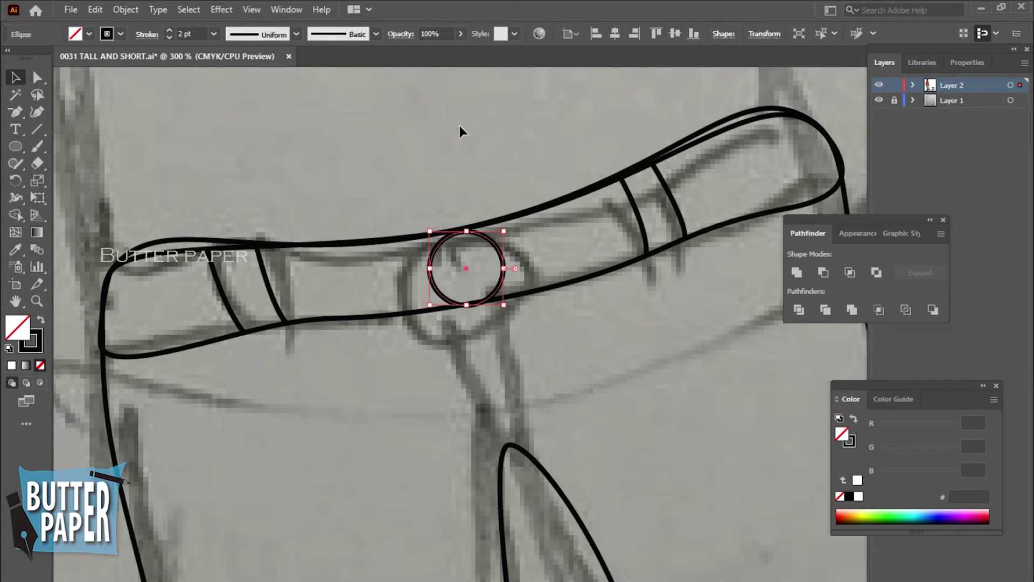
key(Right)
key(Right)
click(460, 125)
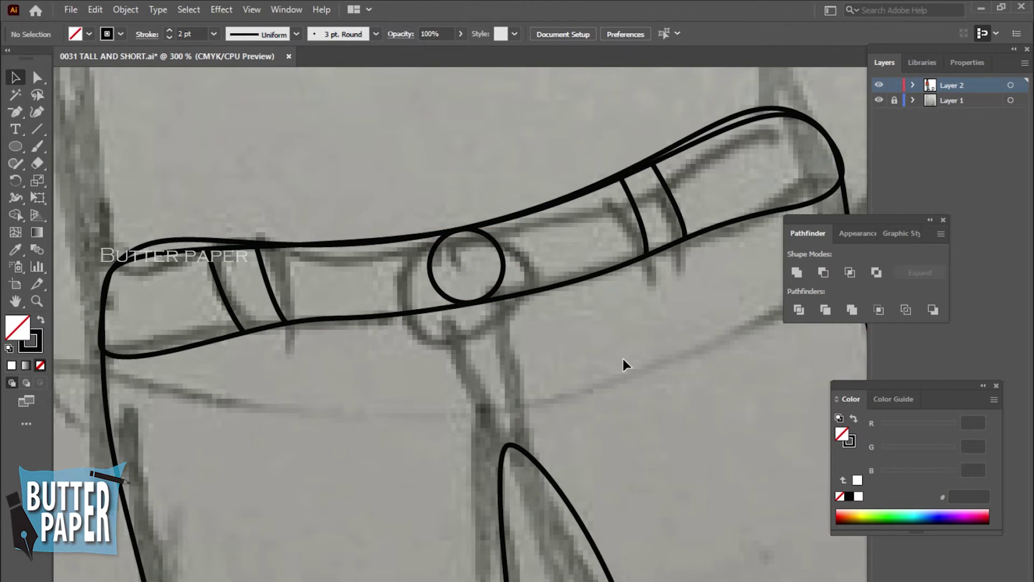
key(z)
alt+click(635, 358)
alt+click(577, 390)
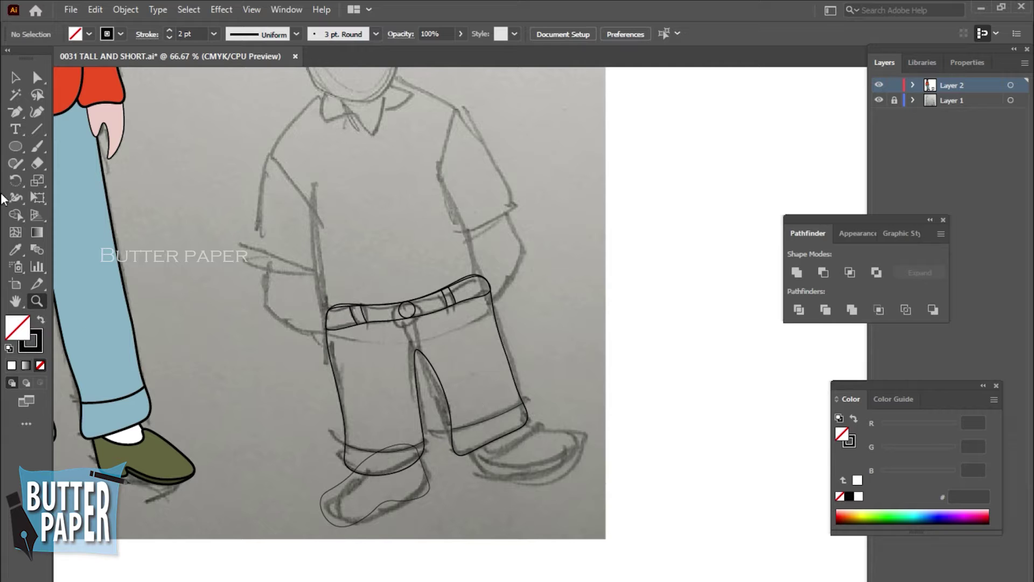
Step: Trace the shirt outline from the left waist over the shoulders and neck to the belt's right end
drag(422, 123, 387, 176)
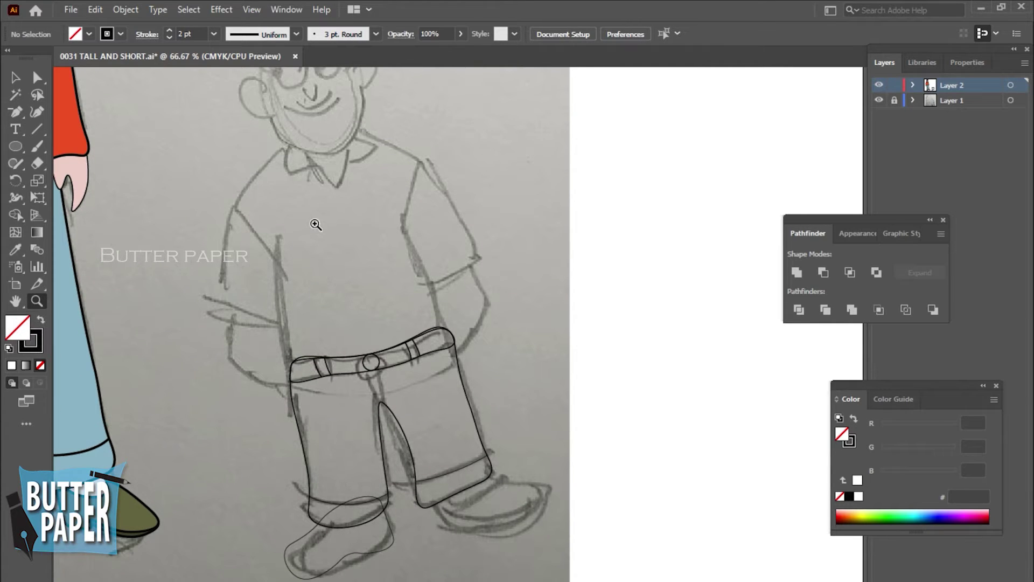
click(36, 111)
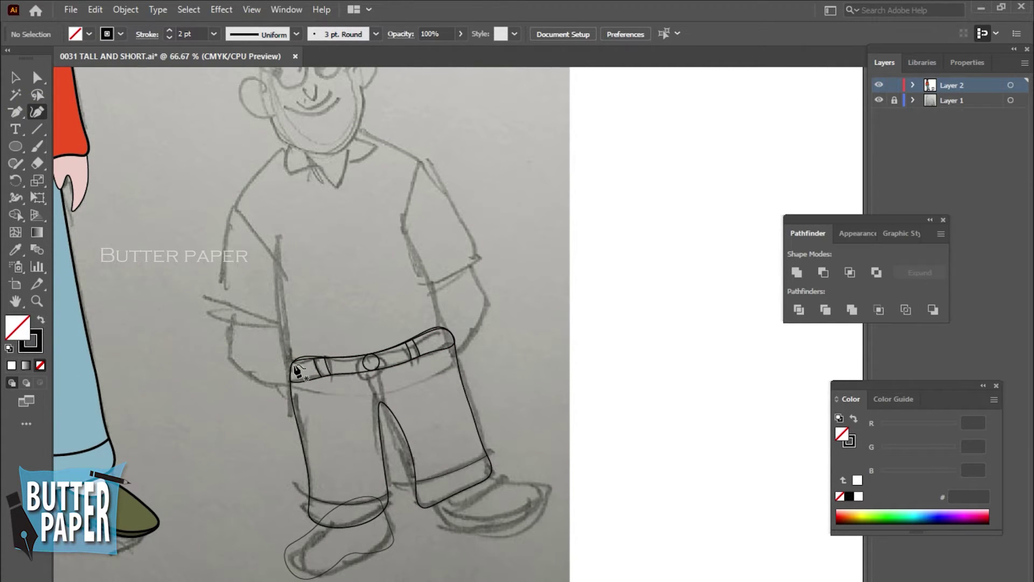
click(287, 343)
click(280, 265)
click(237, 204)
click(291, 146)
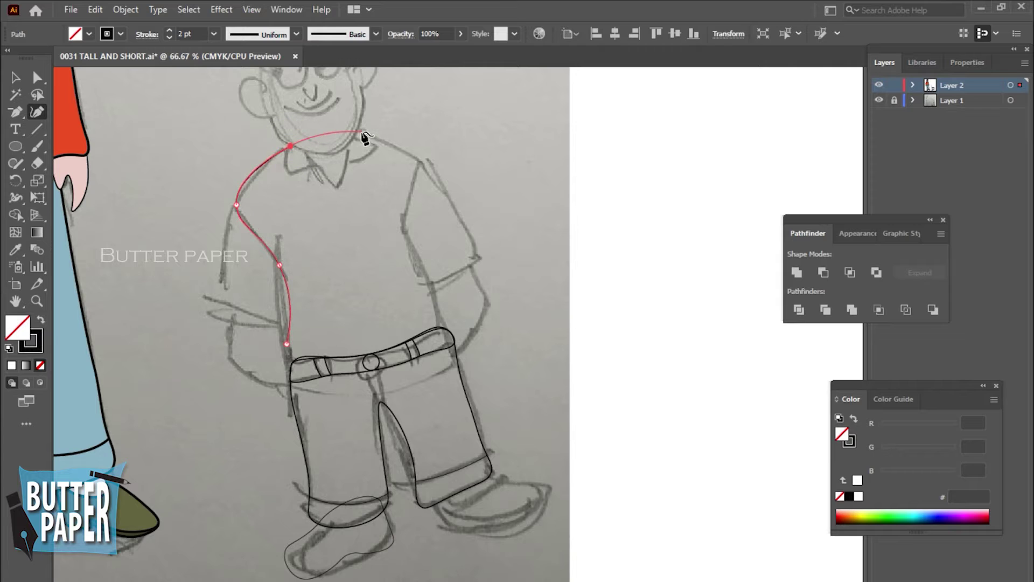
click(361, 130)
click(421, 162)
click(403, 222)
click(434, 292)
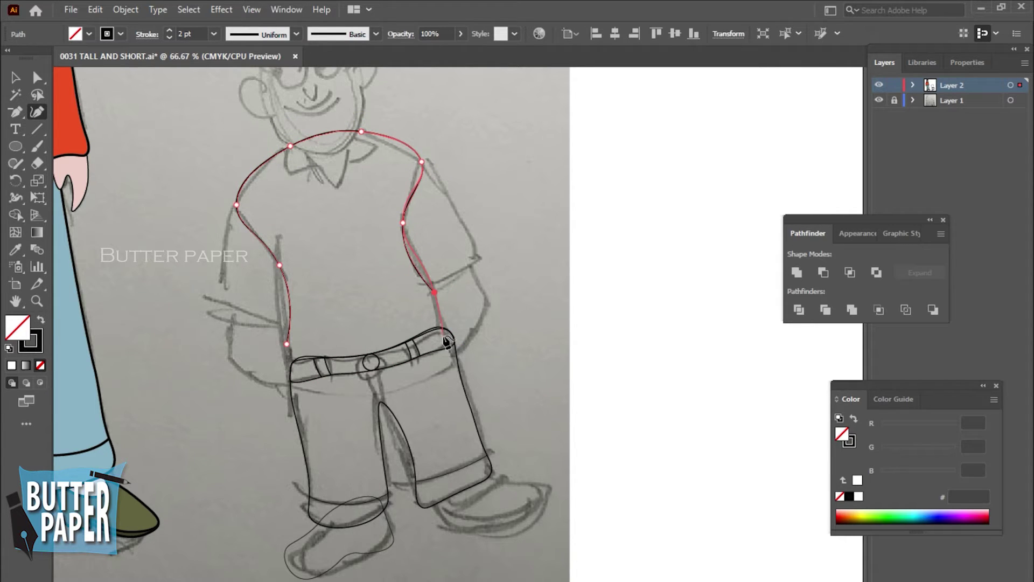
click(443, 337)
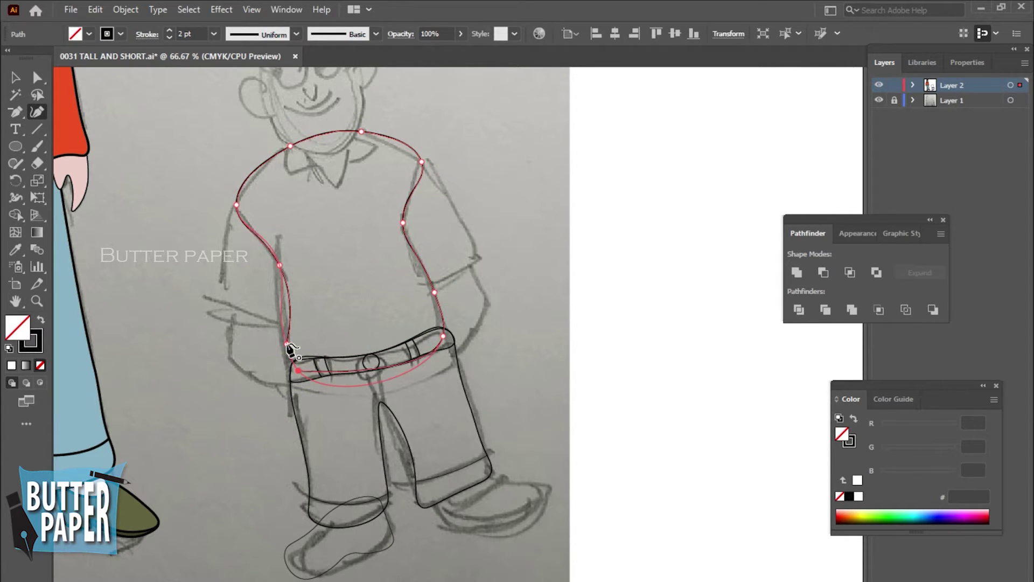
Step: Refine the shoulders, neckline and left waist of the torso outline, then deselect it
click(254, 180)
click(393, 145)
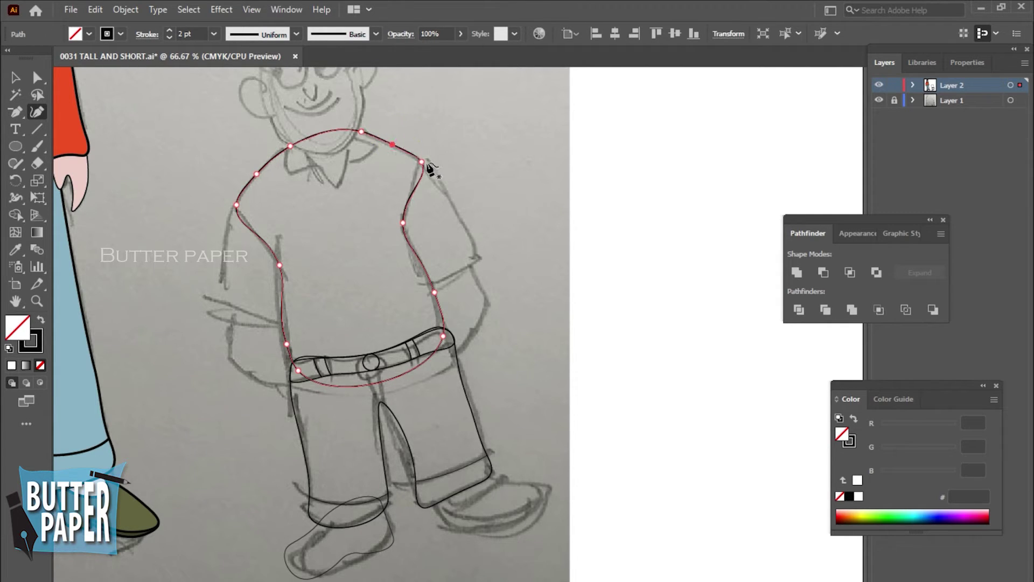
click(325, 139)
click(325, 139)
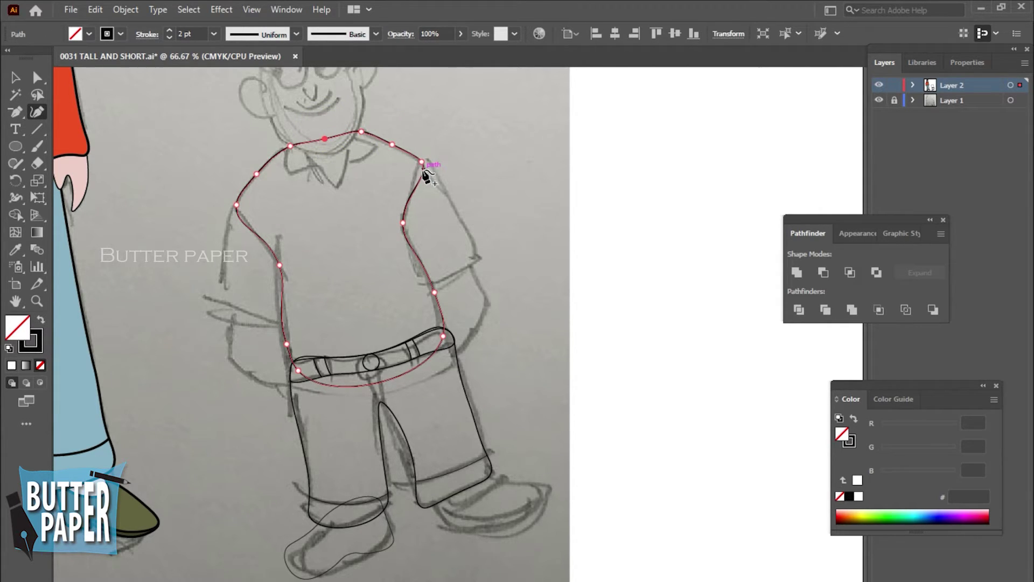
drag(422, 162, 415, 160)
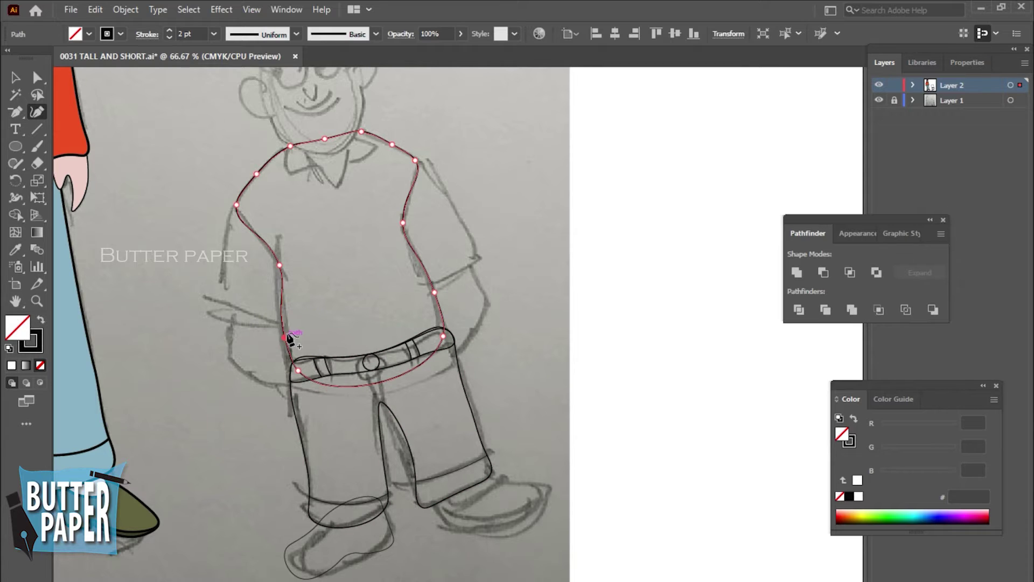
click(284, 311)
click(284, 337)
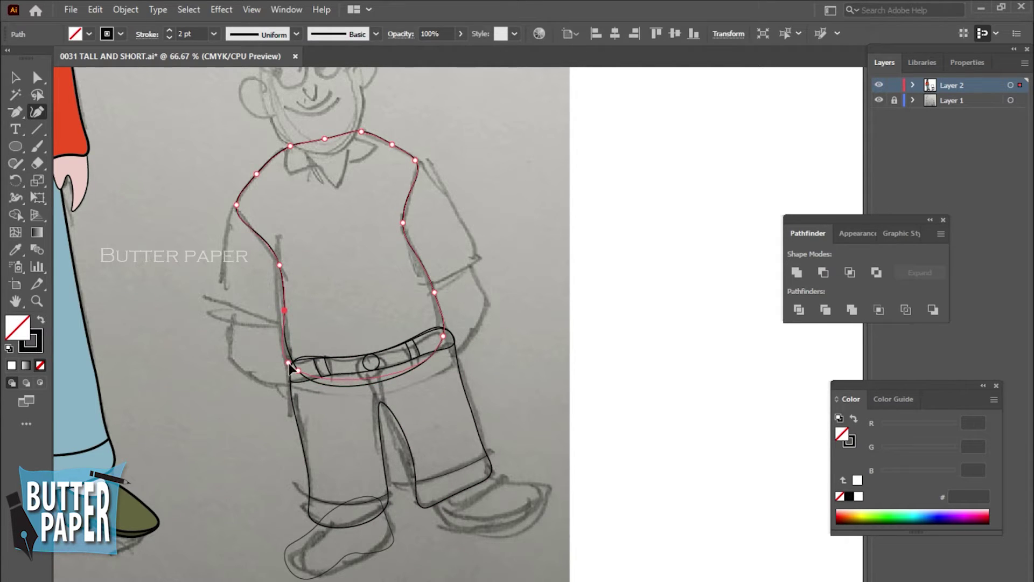
drag(287, 359, 291, 365)
click(283, 347)
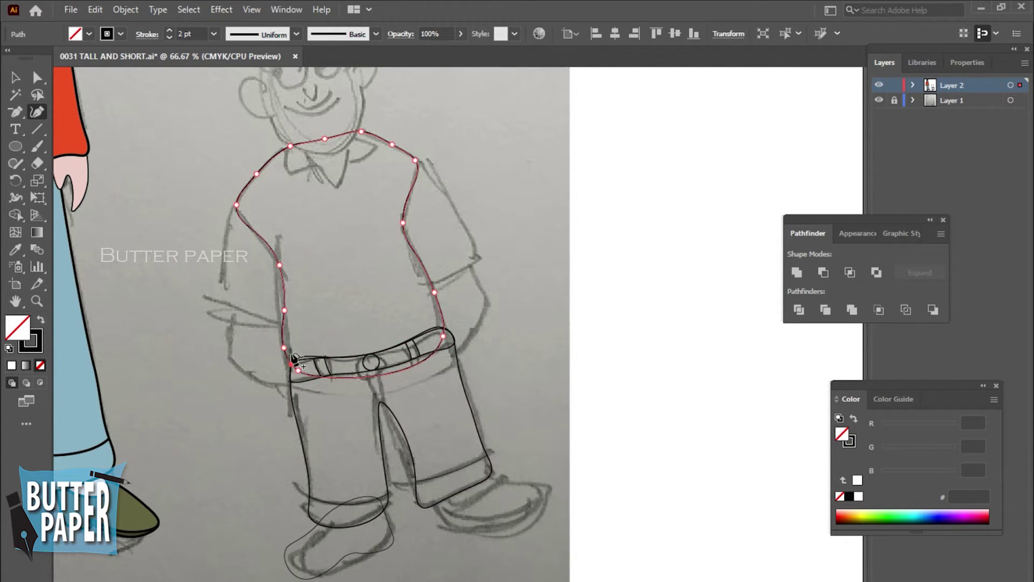
key(v)
click(573, 202)
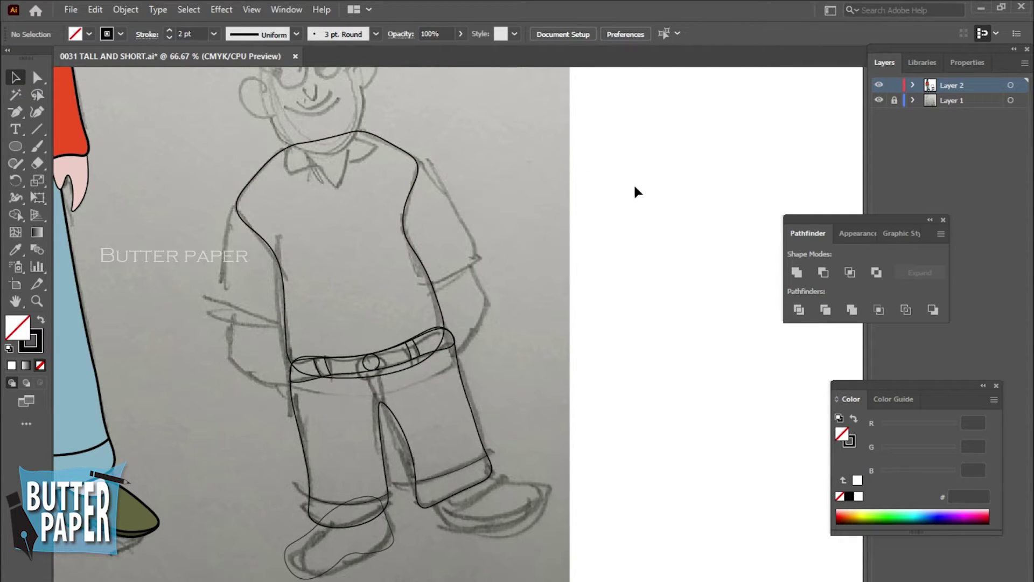
Step: Outline the right shirt sleeve as a closed Curvature path and refine its cuff and edges
key(shift+grave)
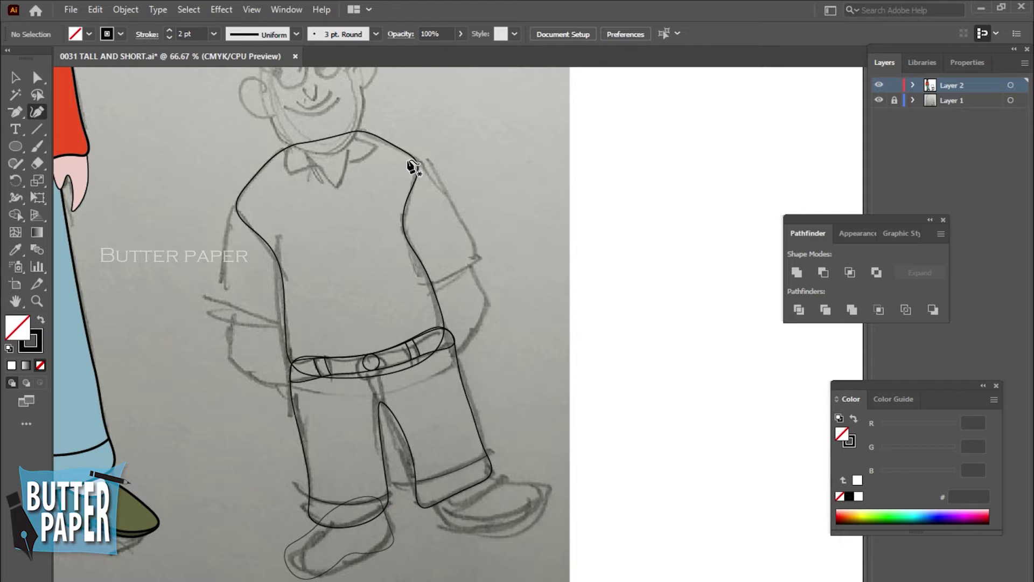
click(408, 160)
click(475, 257)
click(420, 285)
click(386, 213)
click(407, 160)
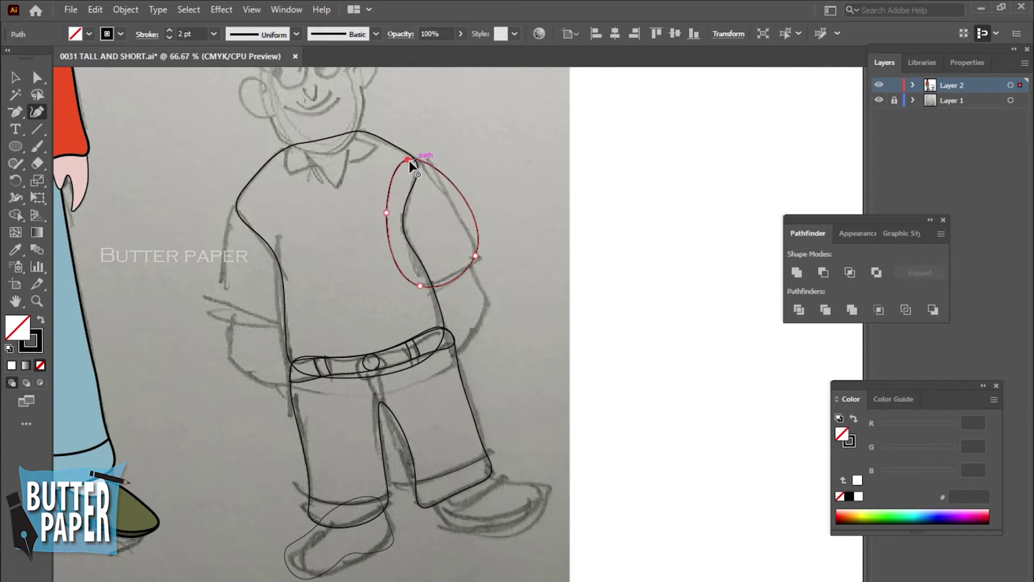
drag(408, 160, 410, 156)
click(442, 186)
click(450, 274)
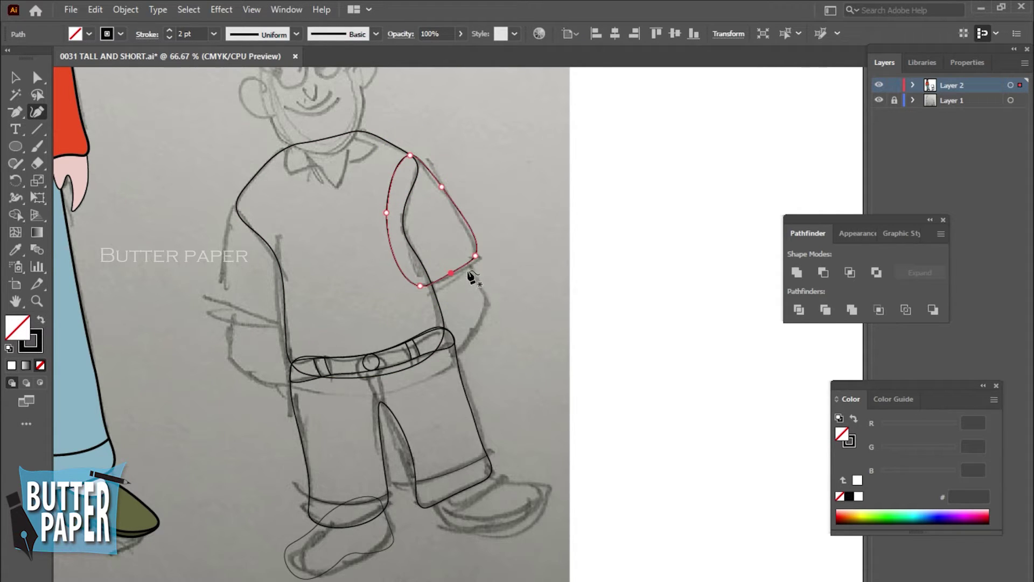
click(470, 236)
click(407, 260)
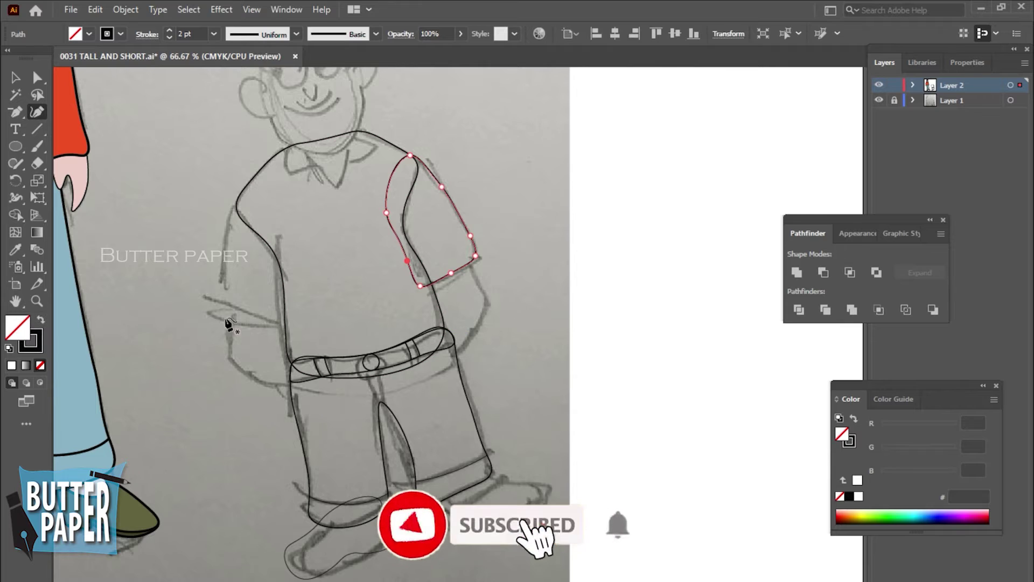
key(v)
Step: Copy the sleeve to the left arm, rotate it to the arm's angle, and nudge it into place
drag(469, 238, 230, 329)
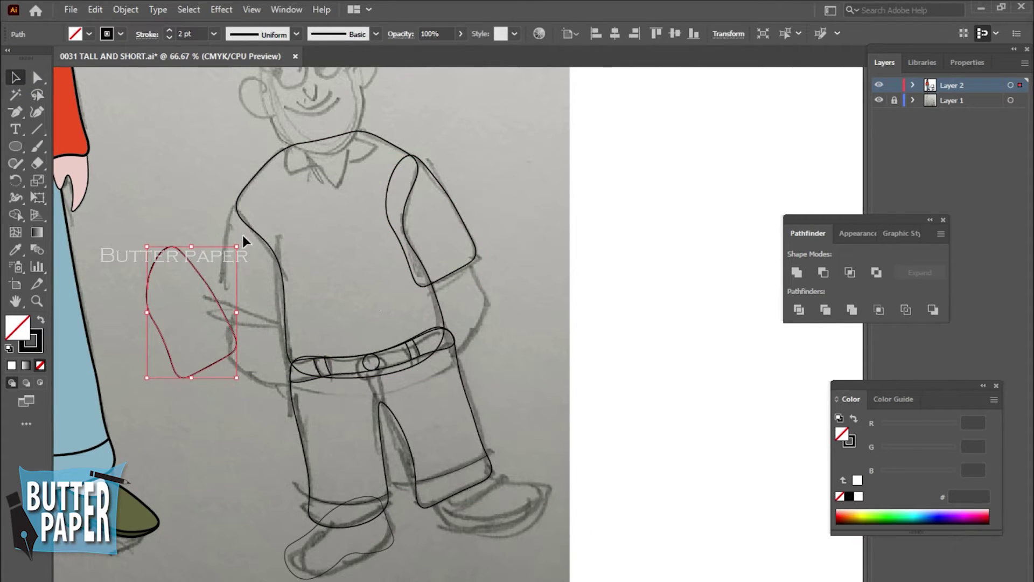
drag(242, 235, 299, 301)
drag(221, 310, 281, 262)
drag(166, 276, 174, 299)
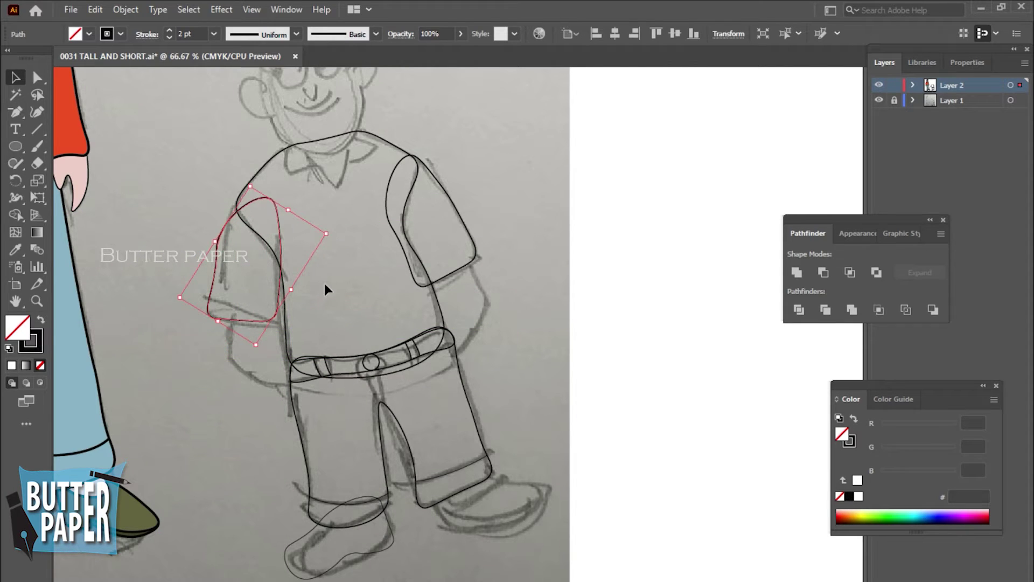
key(Right)
key(Right)
key(Right)
key(Right)
key(Right)
key(Right)
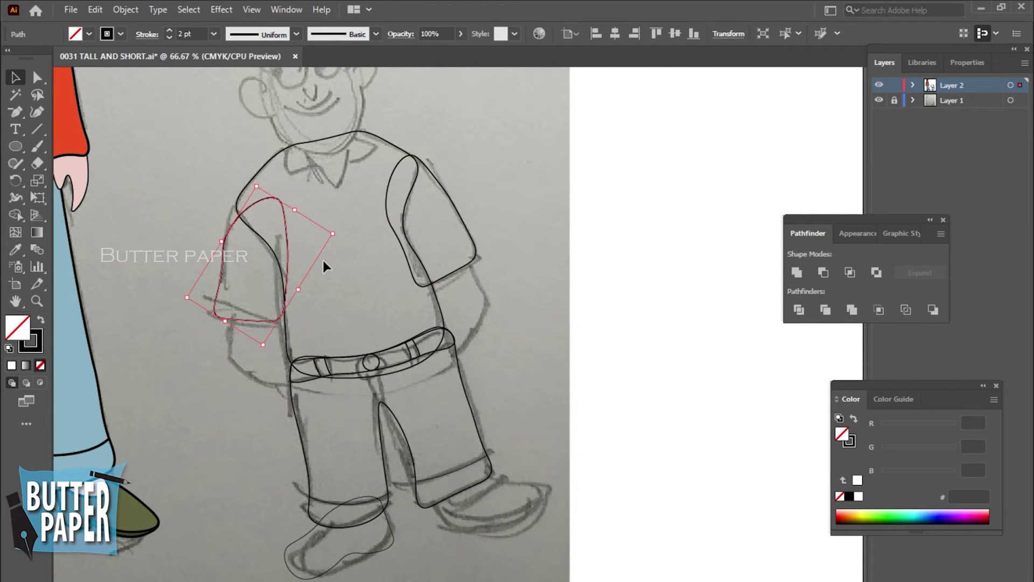
key(Right)
key(Right)
key(Right)
key(Right)
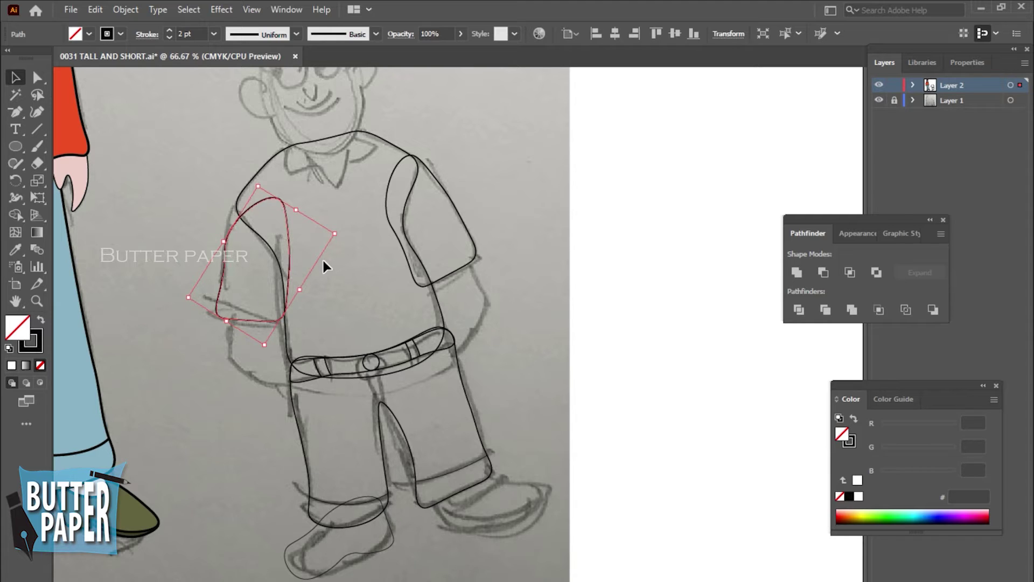
Step: Reselect the left sleeve to check its curve points, then deselect it
click(316, 320)
click(267, 202)
click(36, 112)
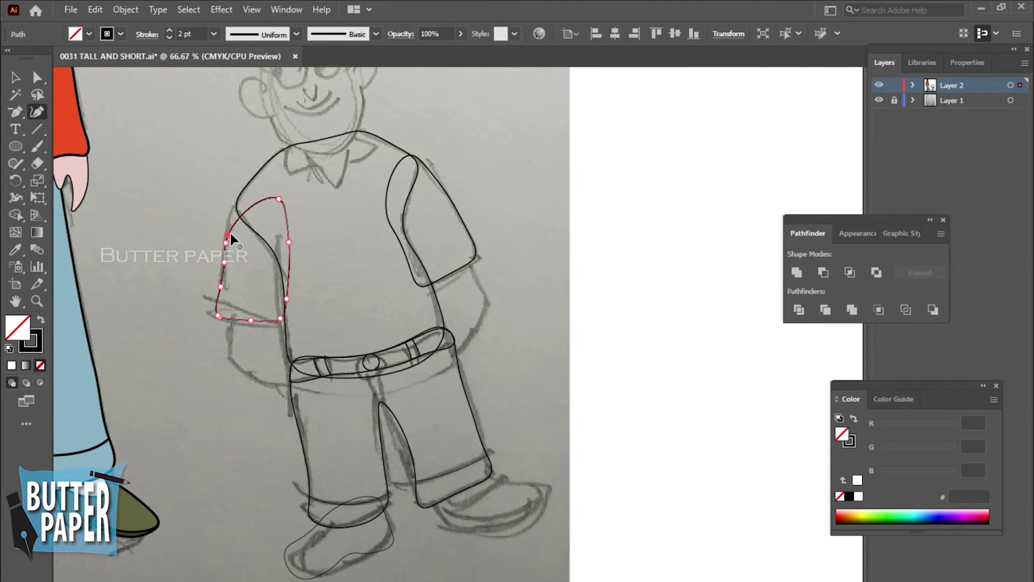
click(237, 205)
click(10, 80)
click(245, 494)
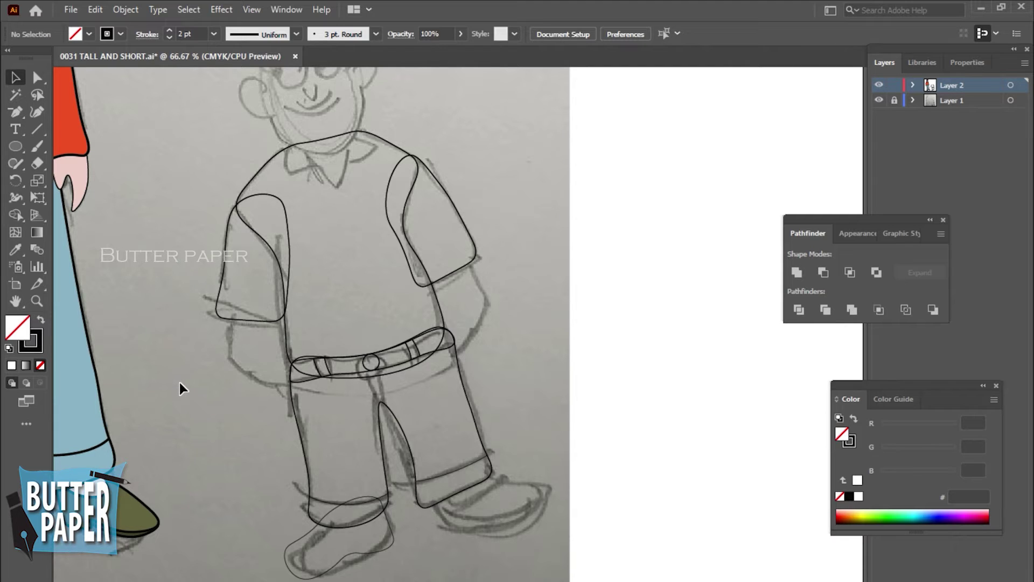
Step: Outline the left hand at the hip as a closed curved loop
key(shift+grave)
click(231, 308)
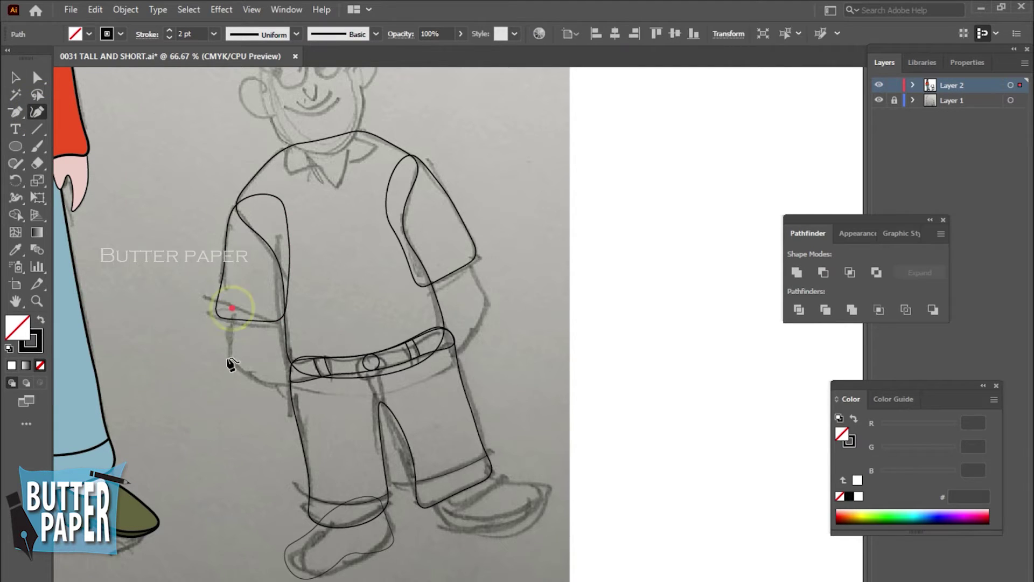
click(227, 360)
click(330, 397)
click(269, 381)
click(227, 334)
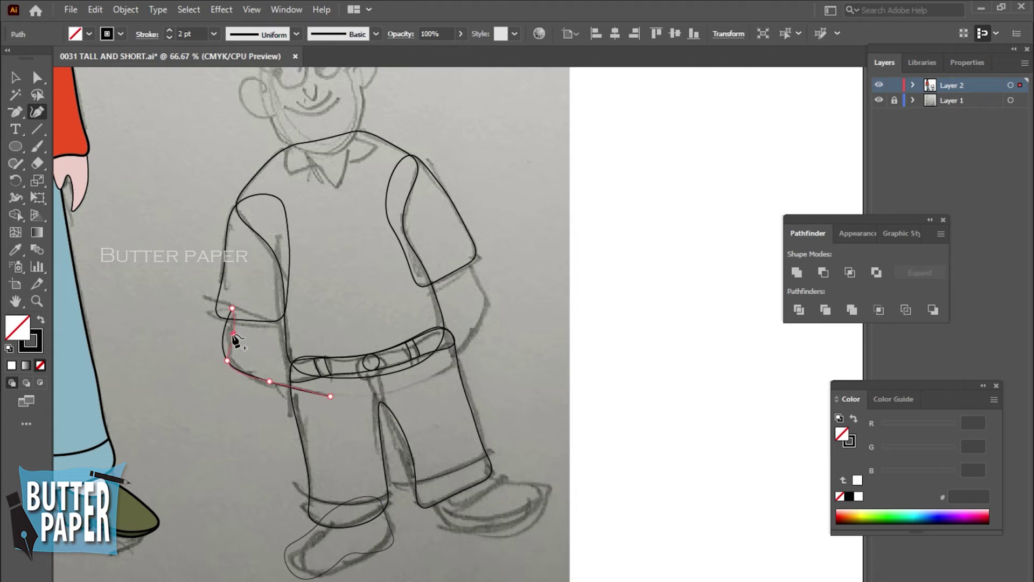
click(351, 339)
click(305, 310)
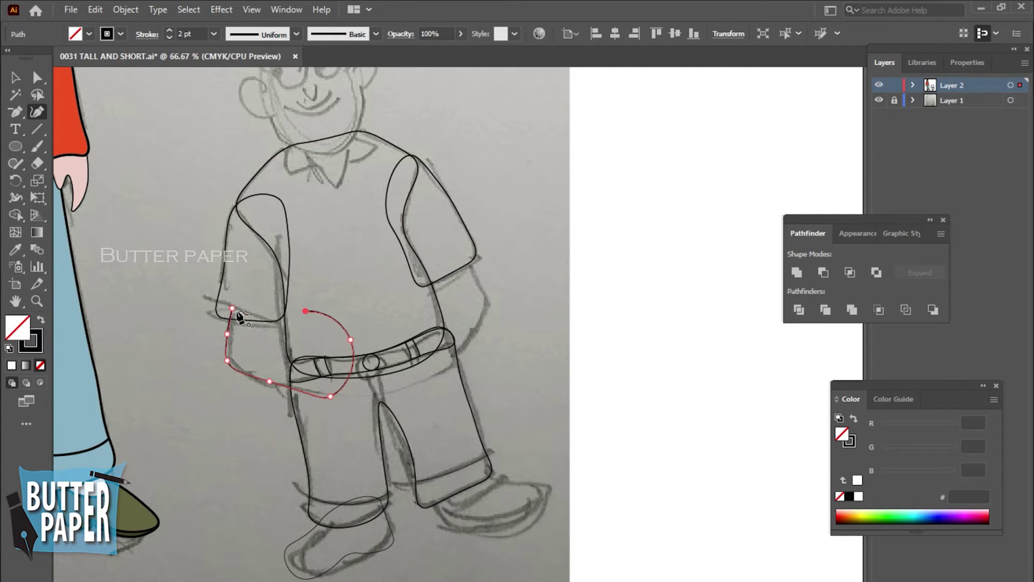
click(231, 308)
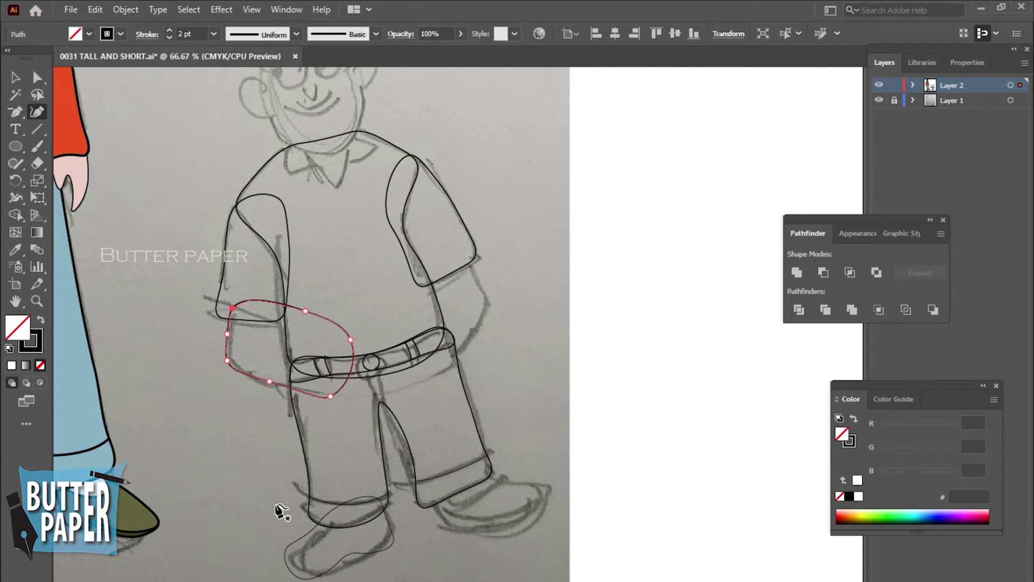
Step: Outline the right forearm and hand as a closed curved loop
click(467, 248)
click(487, 303)
click(446, 365)
click(414, 308)
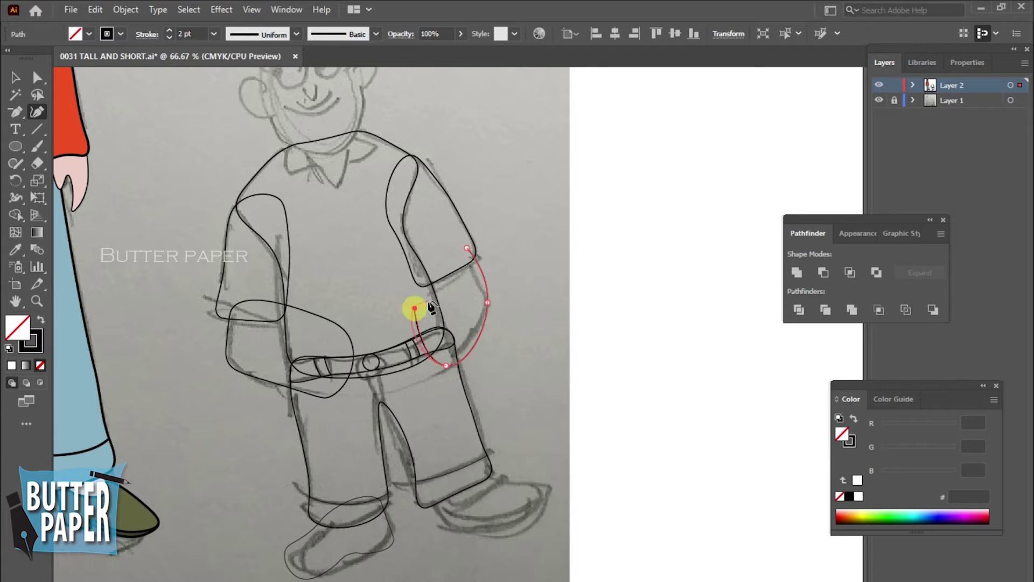
click(433, 265)
click(467, 247)
click(477, 272)
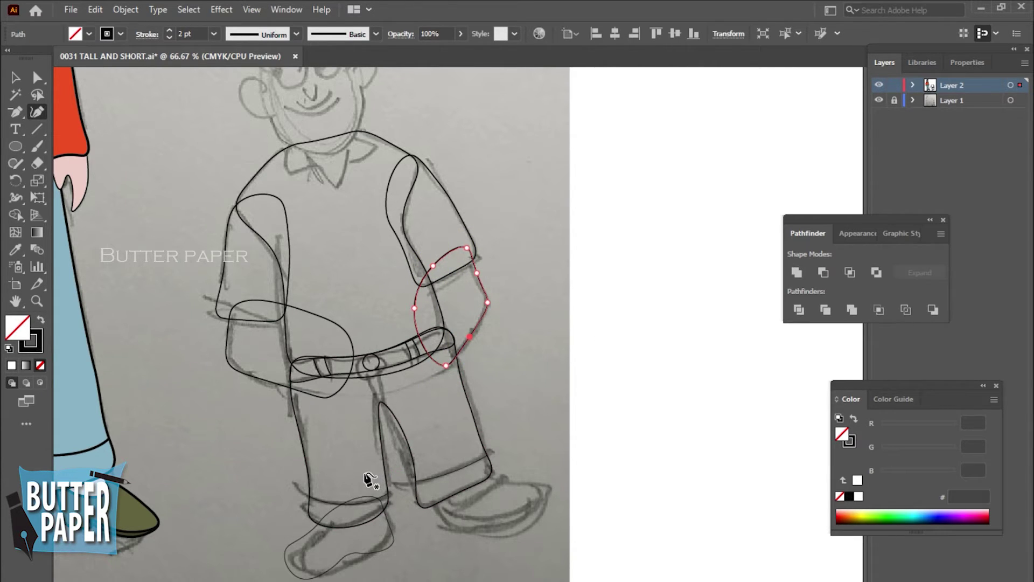
Step: Draw and reshape the small left collar flap with curved points
click(287, 157)
click(291, 172)
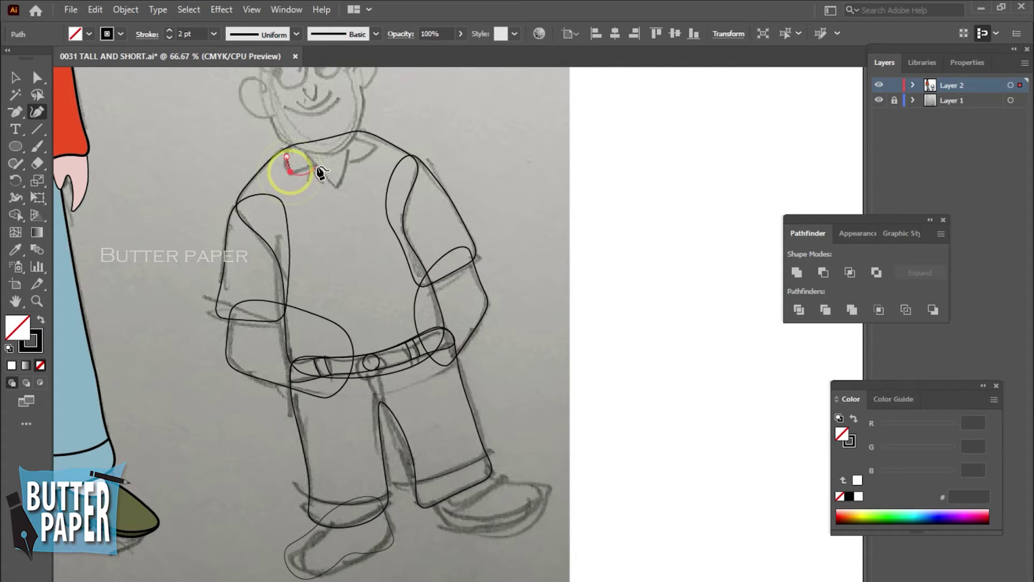
click(299, 145)
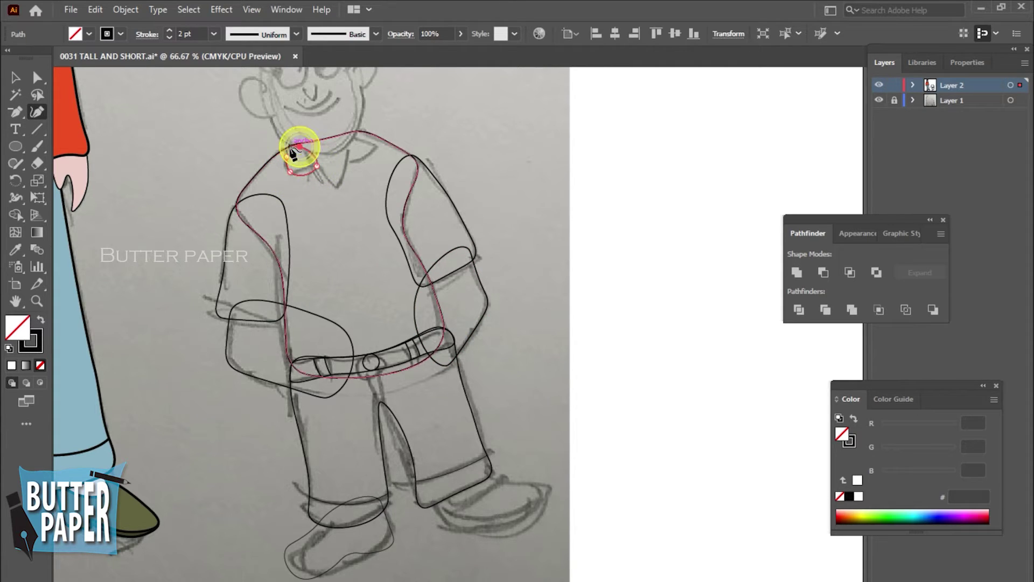
drag(297, 150, 294, 140)
click(303, 149)
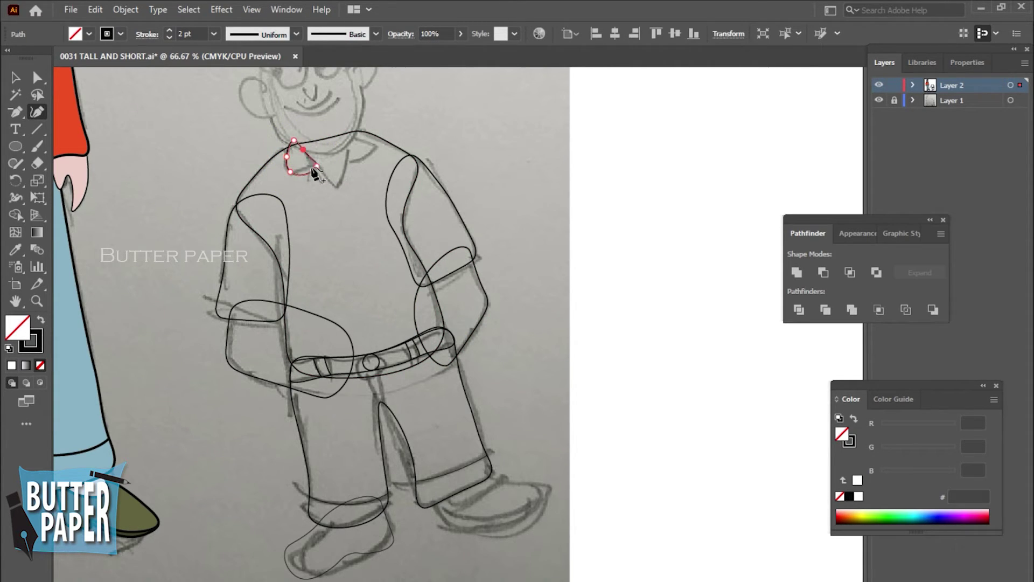
click(301, 167)
Step: Alt-drag a copy of the collar flap to the right and reflect it horizontally
click(17, 78)
mouse_move(302, 161)
alt+mouse_down()
mouse_move(355, 168)
mouse_move(353, 139)
mouse_move(374, 148)
alt+mouse_up()
click(980, 63)
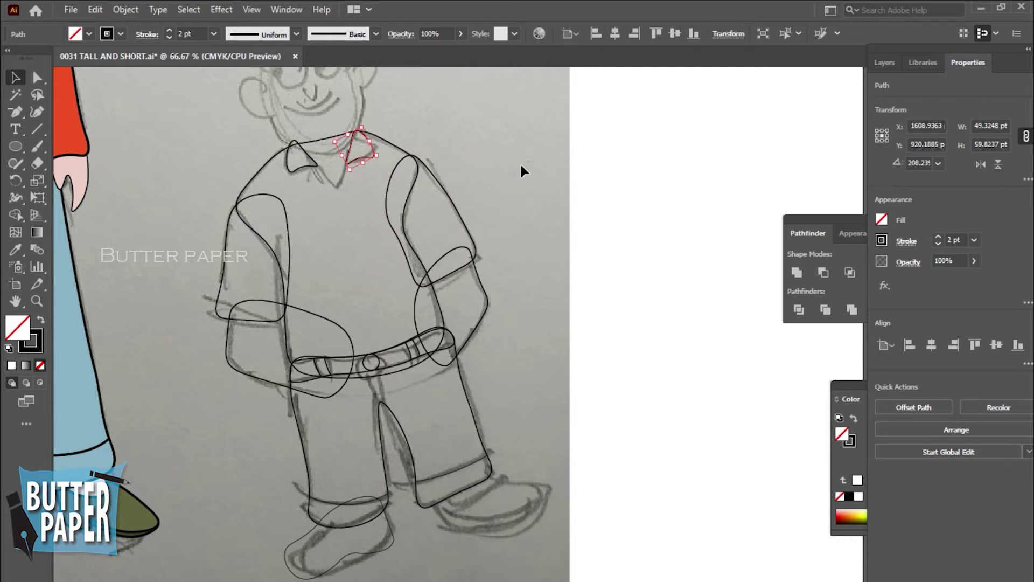
click(533, 143)
Step: Draw a straight-edged V-neck triangle between the collar flaps, then zoom in on the face
click(15, 112)
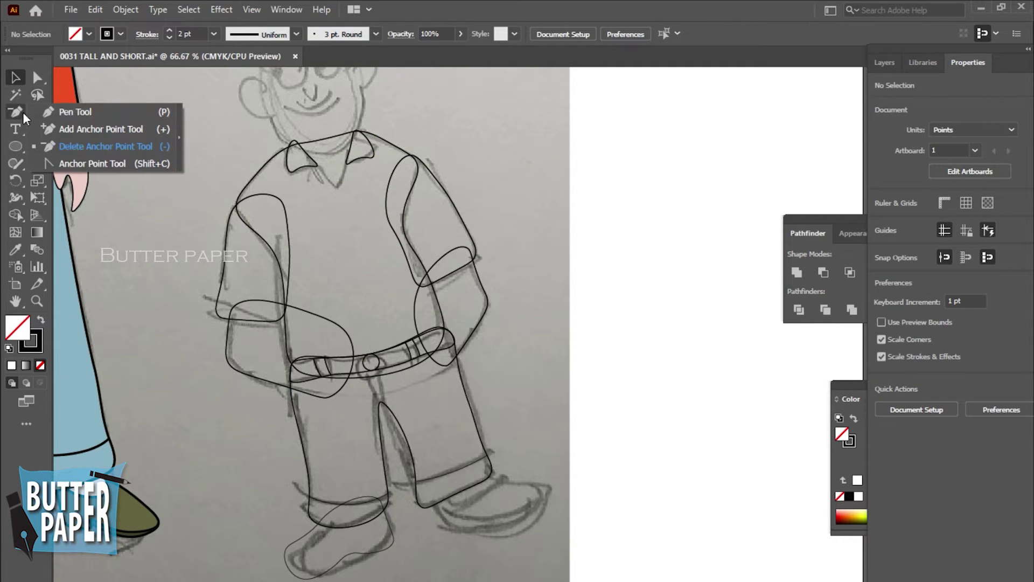
click(297, 142)
click(336, 186)
click(355, 131)
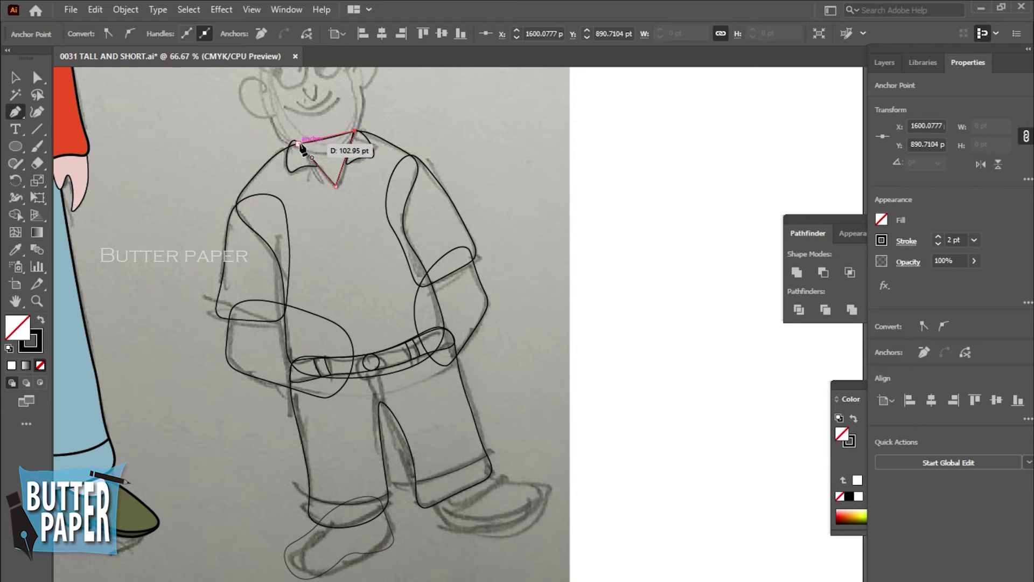
click(296, 143)
click(15, 77)
click(601, 181)
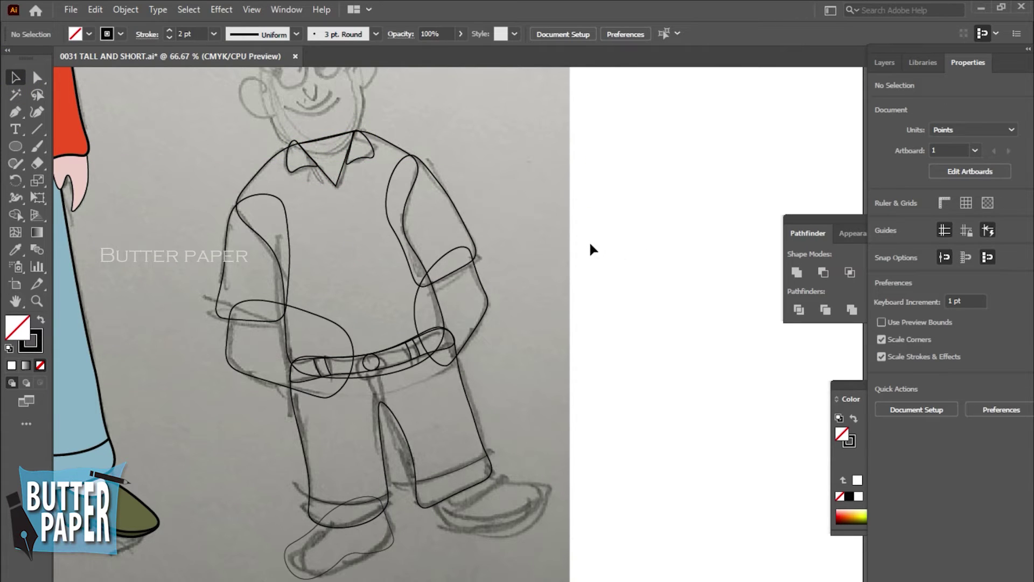
key(z)
click(565, 247)
click(570, 365)
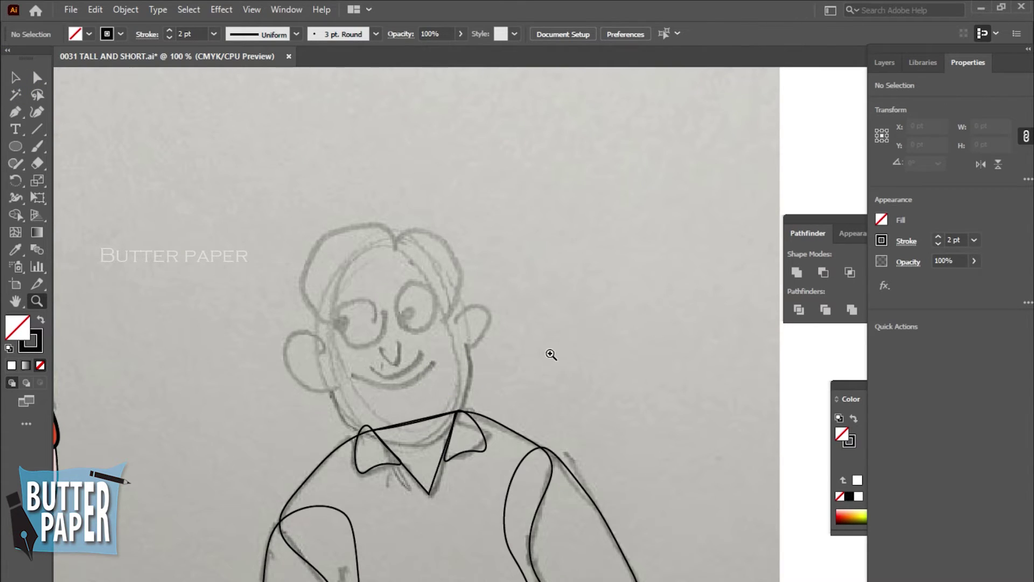
Step: Trace a closed oval around the cheek, chin and crown, smoothing the left-side kink
key(shift+asciitilde)
click(319, 312)
click(339, 413)
click(422, 444)
click(467, 350)
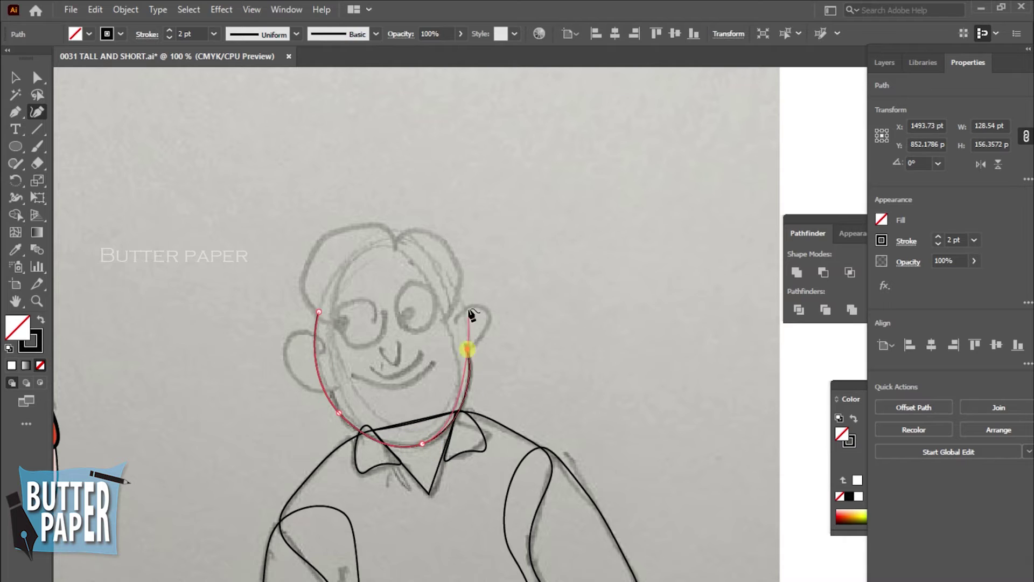
click(443, 269)
click(358, 256)
click(324, 292)
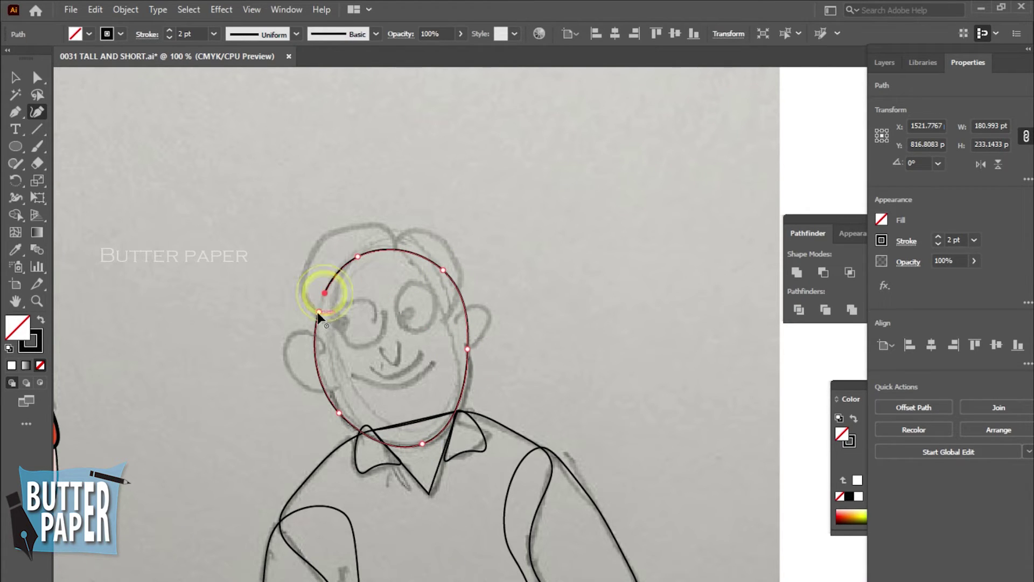
click(319, 312)
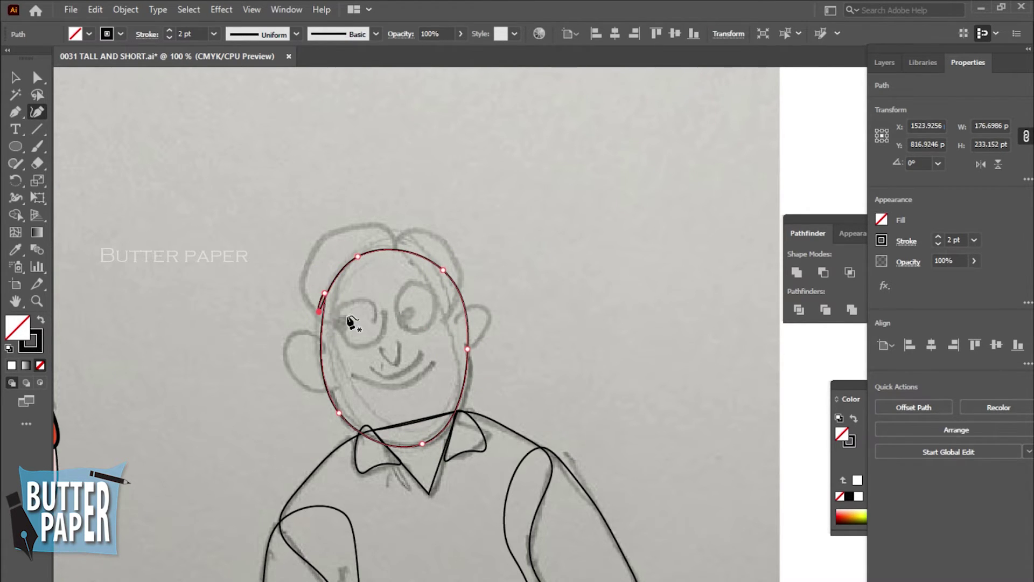
double_click(319, 311)
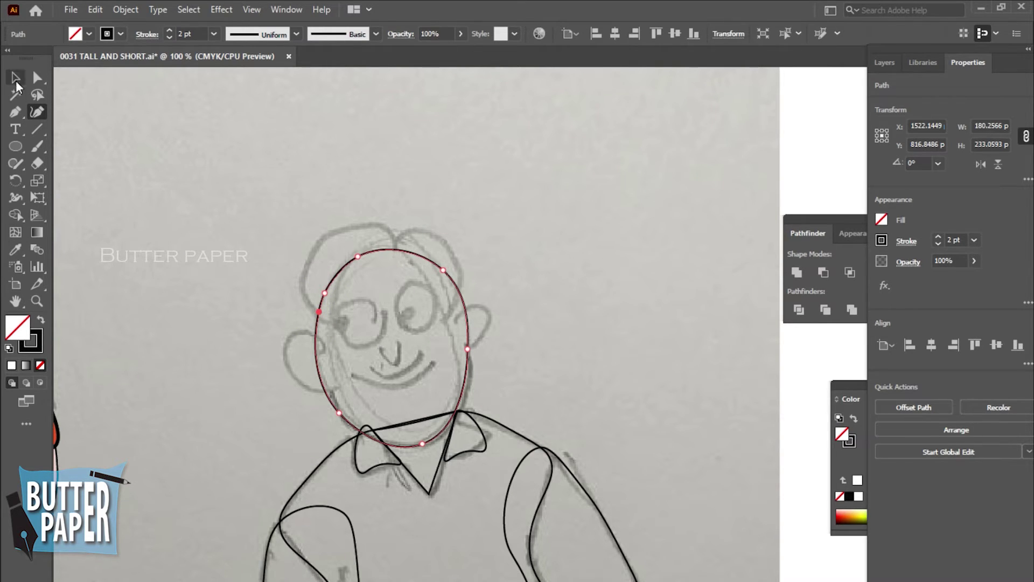
Step: Draw and refine a closed ear outline on the right side of the head
key(ctrl+shift+a)
click(456, 316)
click(487, 311)
click(485, 341)
click(476, 354)
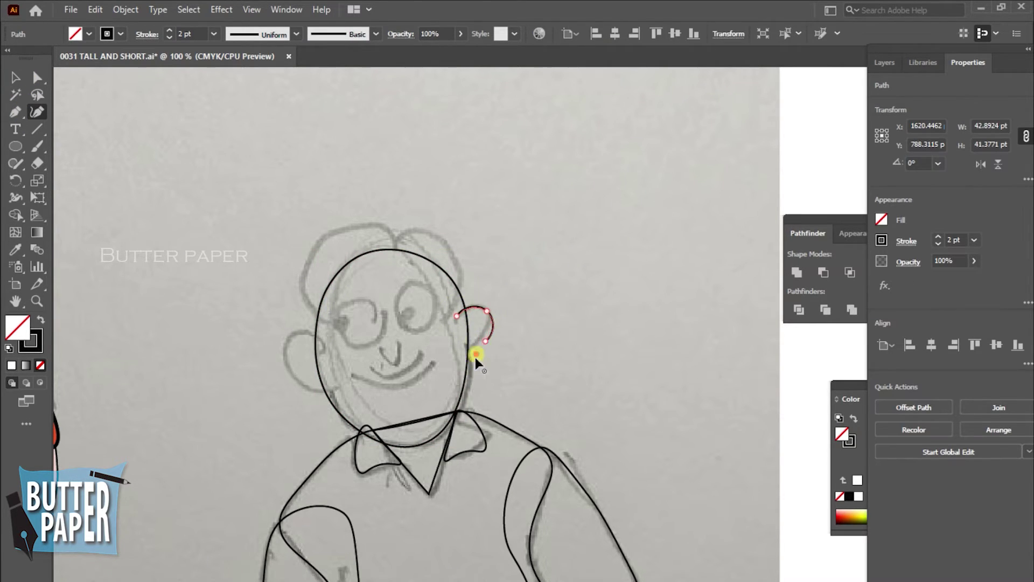
click(461, 371)
click(456, 315)
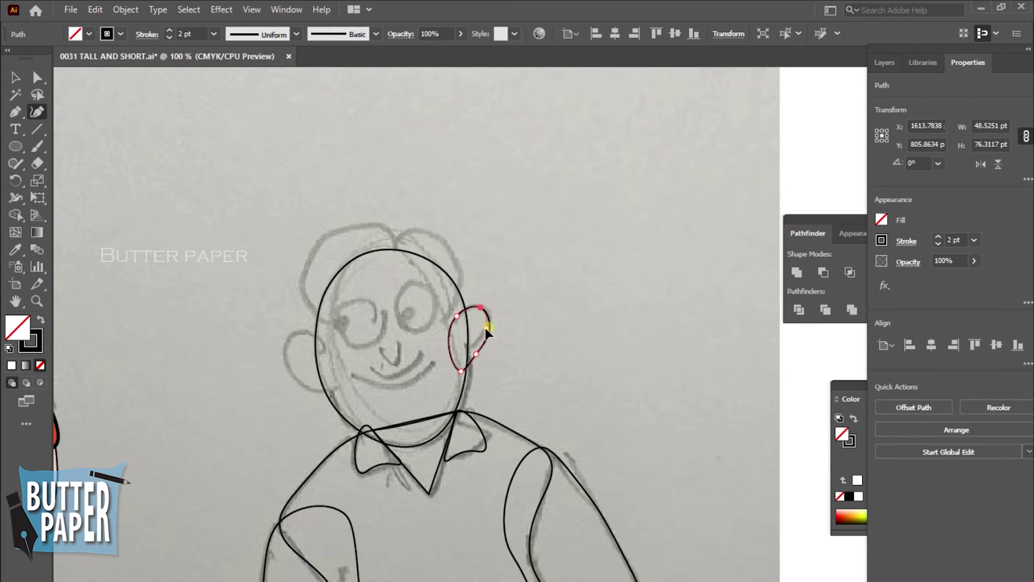
click(485, 309)
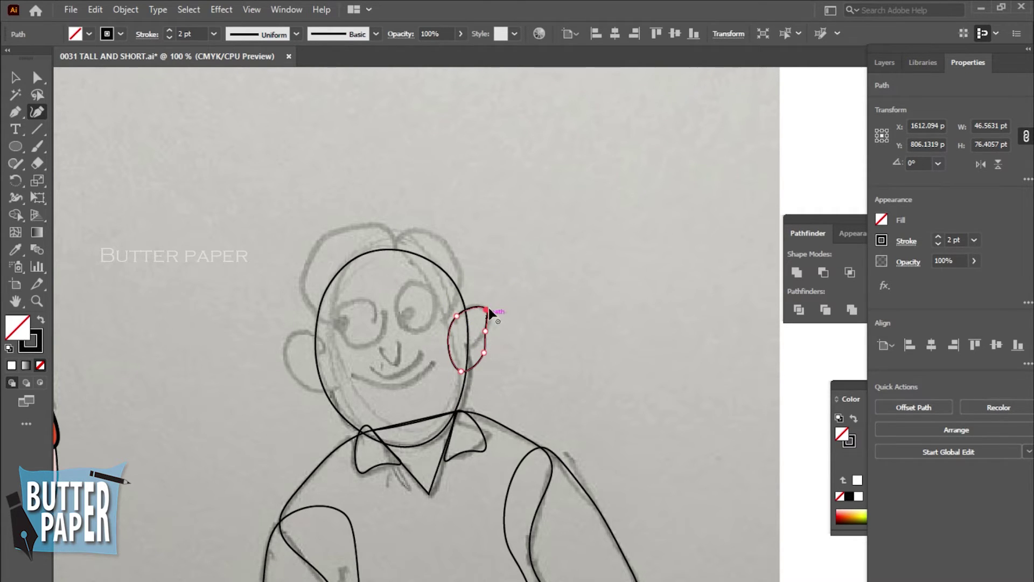
click(457, 348)
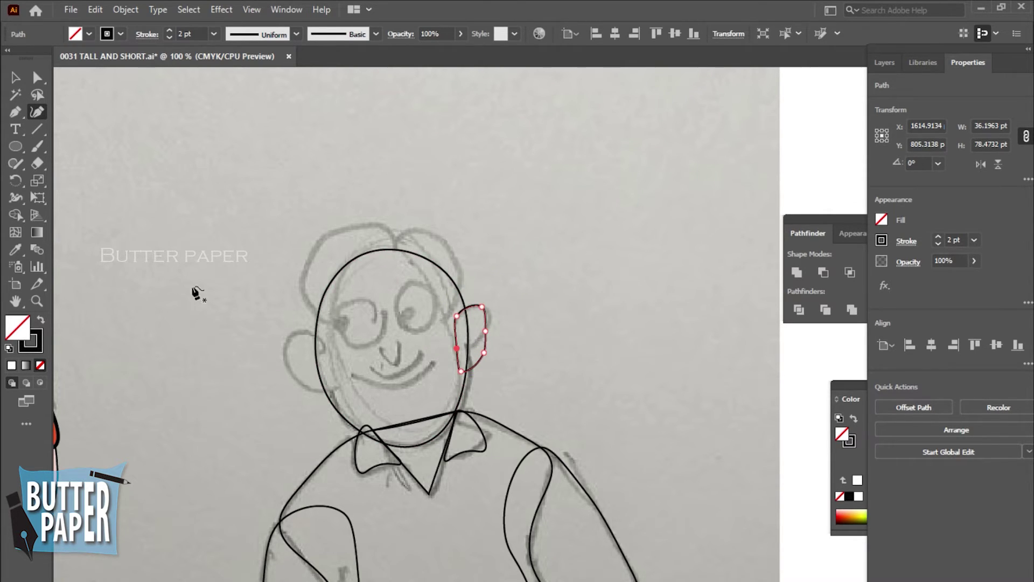
Step: Copy the ear to the left side of the face, flip it and tilt it
click(15, 77)
click(619, 252)
click(485, 353)
mouse_move(487, 356)
mouse_down()
mouse_move(293, 385)
mouse_move(308, 386)
mouse_move(320, 360)
mouse_up()
click(980, 165)
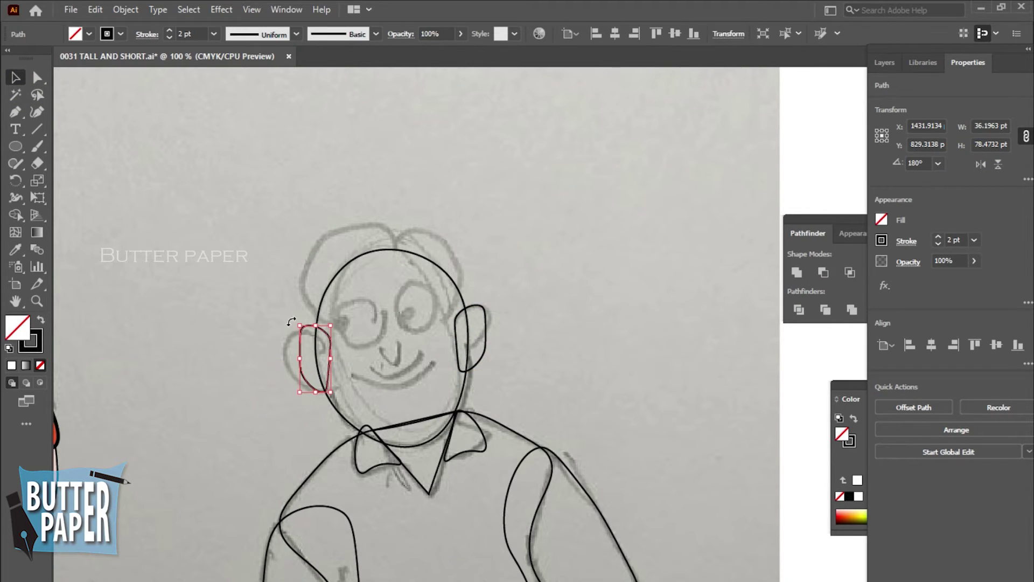
drag(291, 321, 285, 345)
click(579, 366)
Step: Draw an ellipse over the left eye and rotate it to match the sketch
click(13, 148)
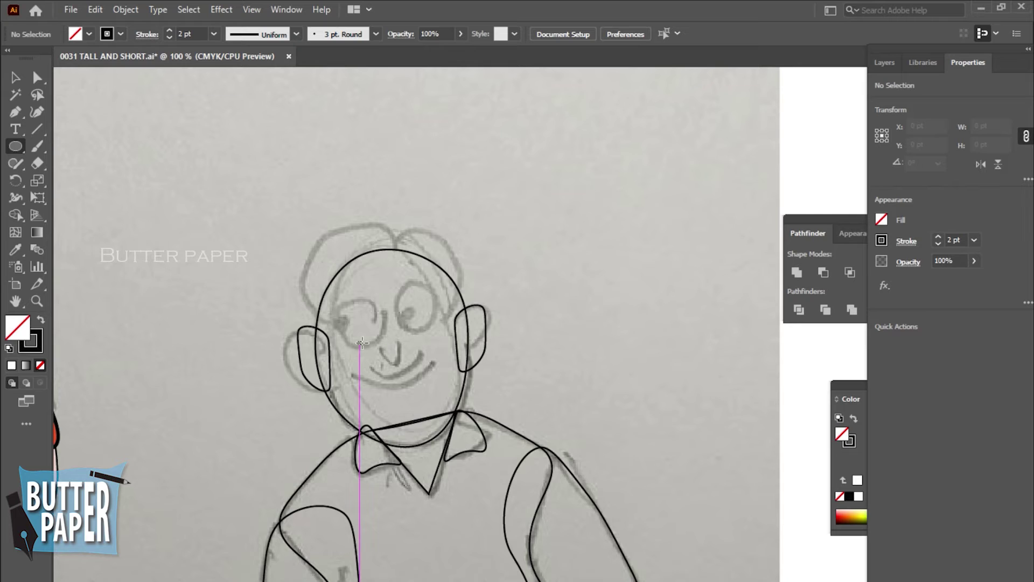
mouse_move(350, 320)
mouse_down()
mouse_move(350, 300)
mouse_move(334, 314)
mouse_up()
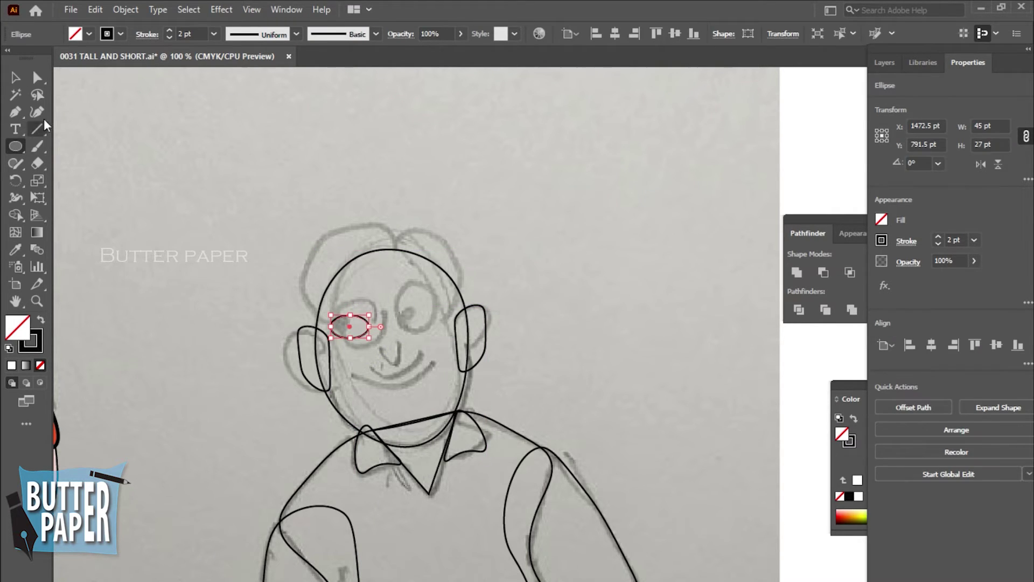
key(v)
click(588, 236)
click(377, 326)
drag(380, 315, 384, 307)
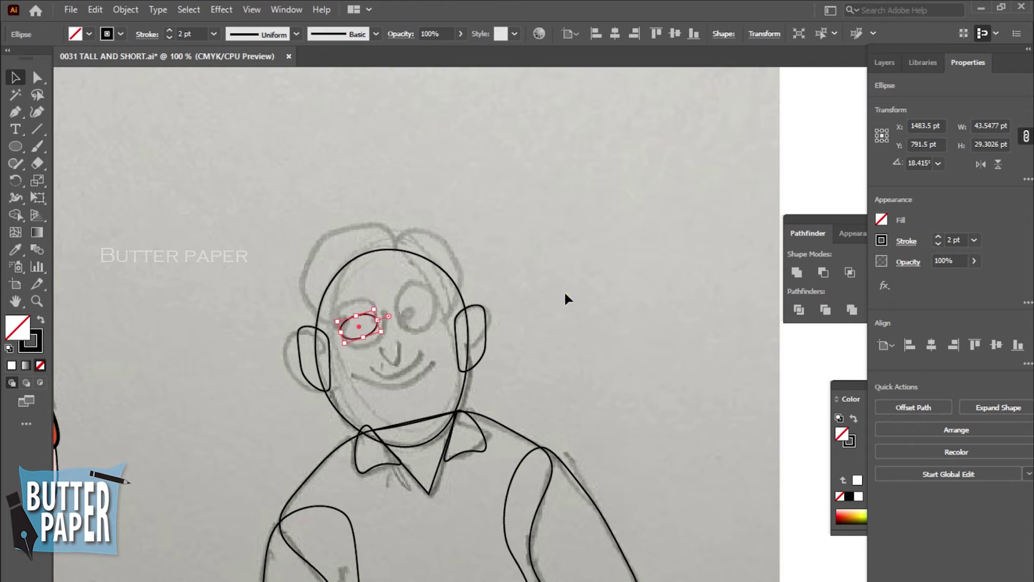
click(564, 290)
click(381, 302)
key(z)
key(ctrl+minus)
key(ctrl+minus)
key(ctrl+minus)
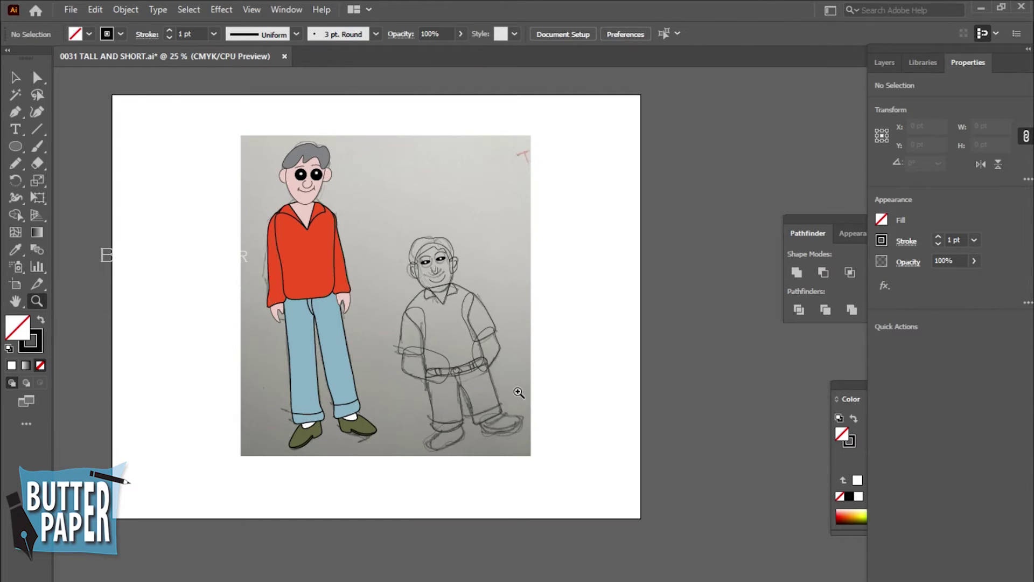
Step: Open the Layers list with the short man in view
click(520, 395)
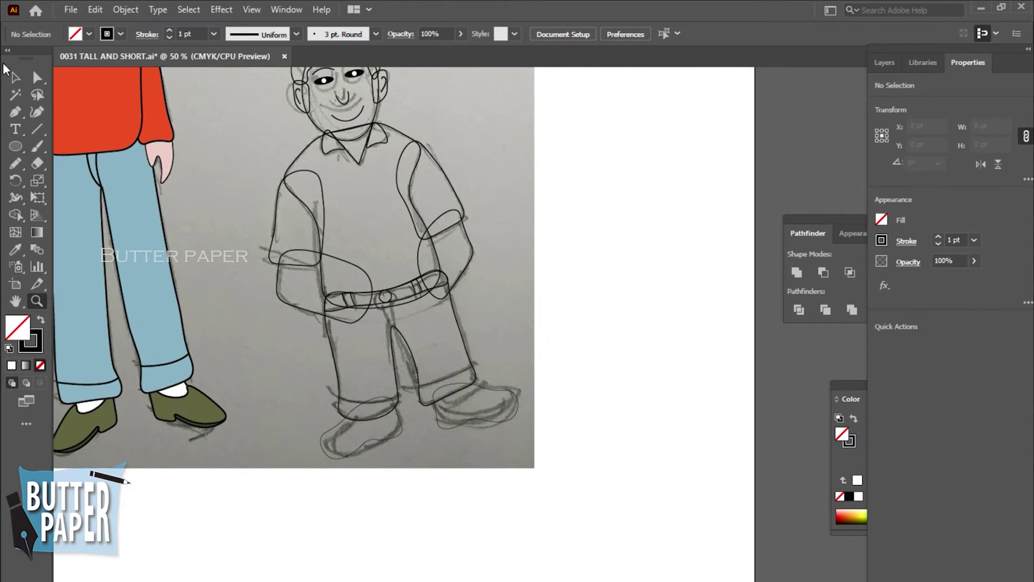
click(13, 76)
click(462, 342)
click(859, 381)
click(875, 64)
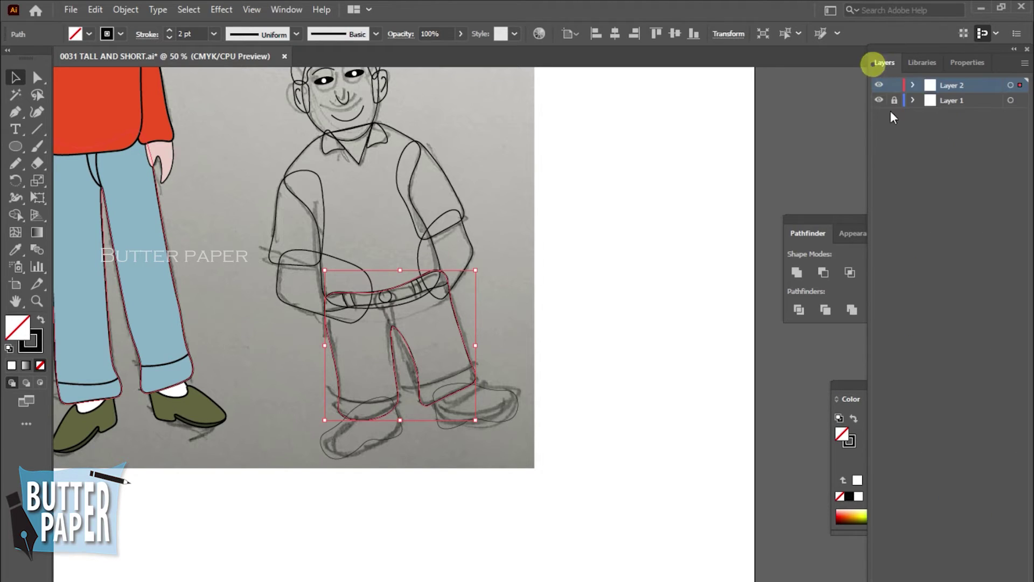
key(ctrl+shift+a)
Step: Expand the Color panel and enlarge it to show a wide RGB spectrum
click(850, 399)
drag(791, 516, 792, 579)
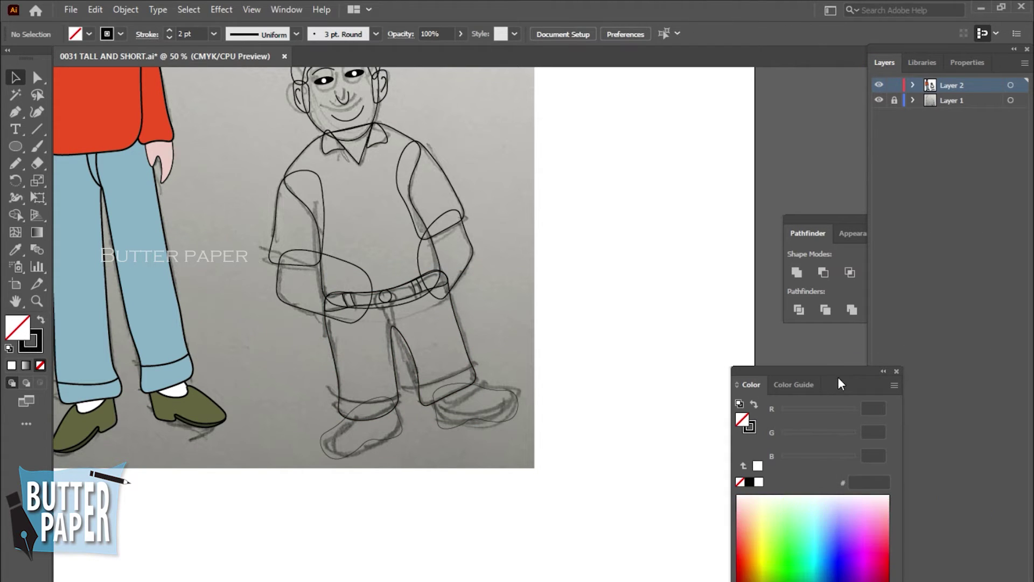
drag(838, 376, 772, 287)
drag(837, 471, 935, 471)
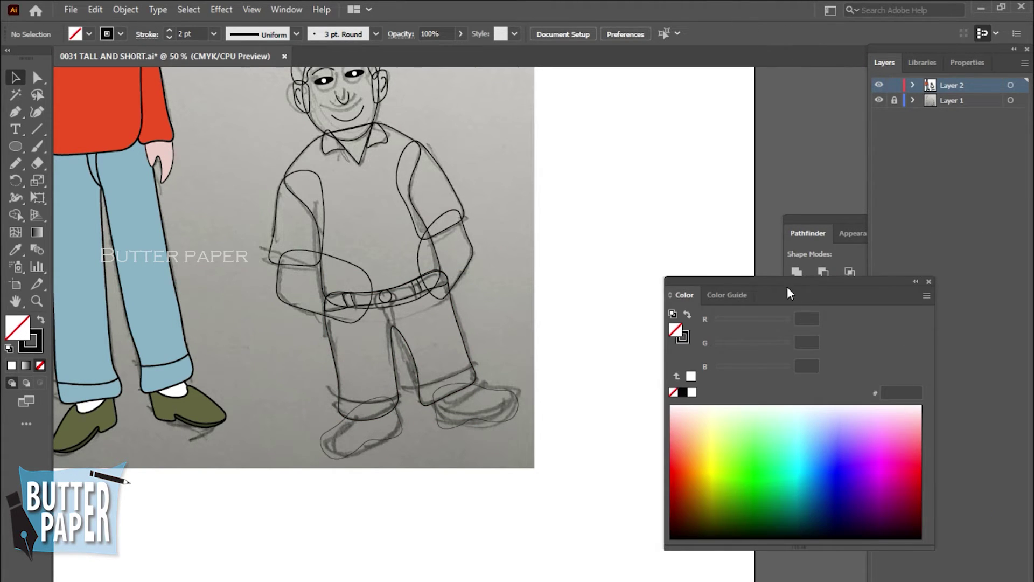
drag(787, 293, 775, 269)
drag(928, 453, 971, 445)
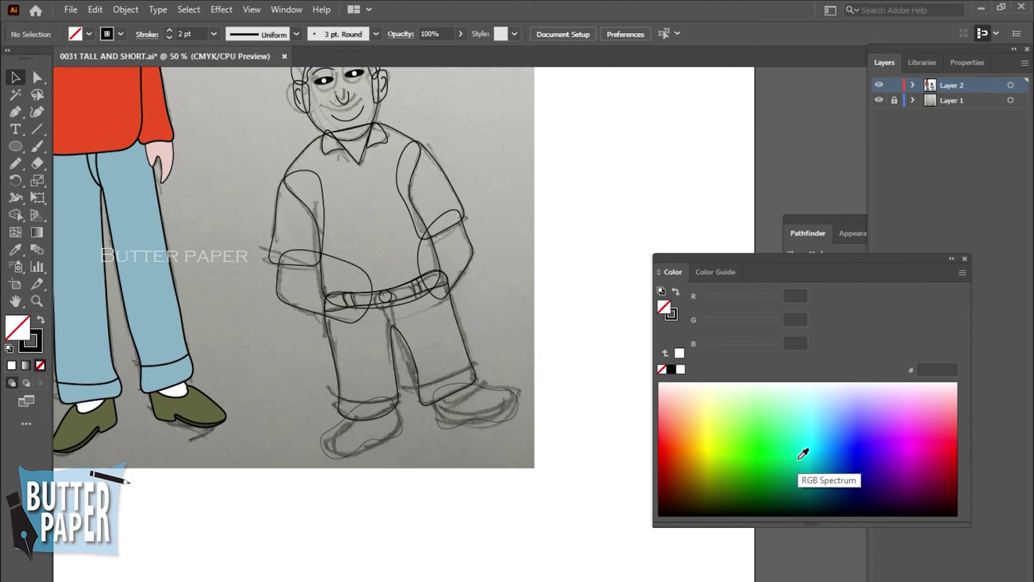
Step: Fill the trousers blue, then darken them to navy with RGB, CMYK black and HSB sliders
click(411, 363)
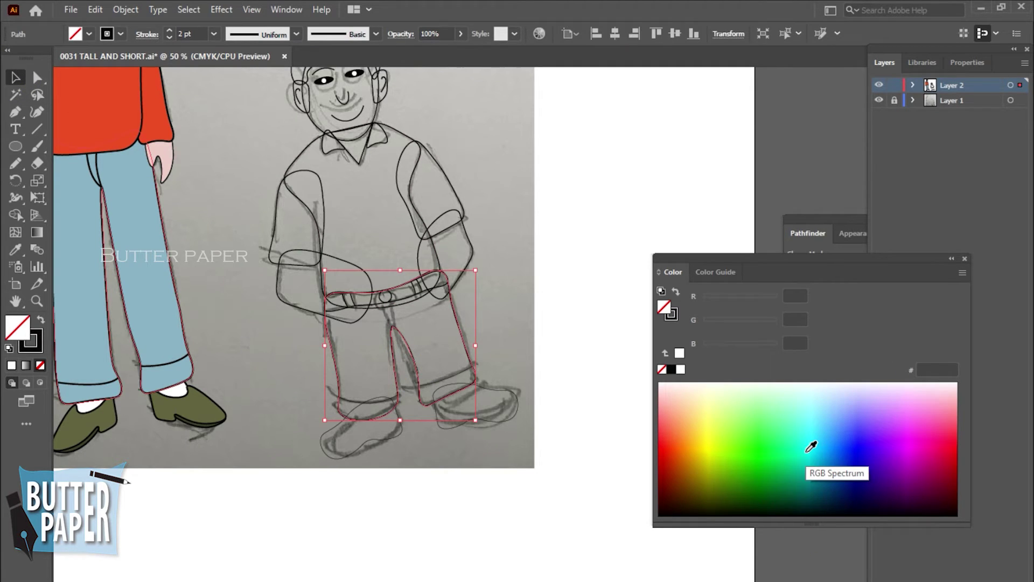
click(859, 437)
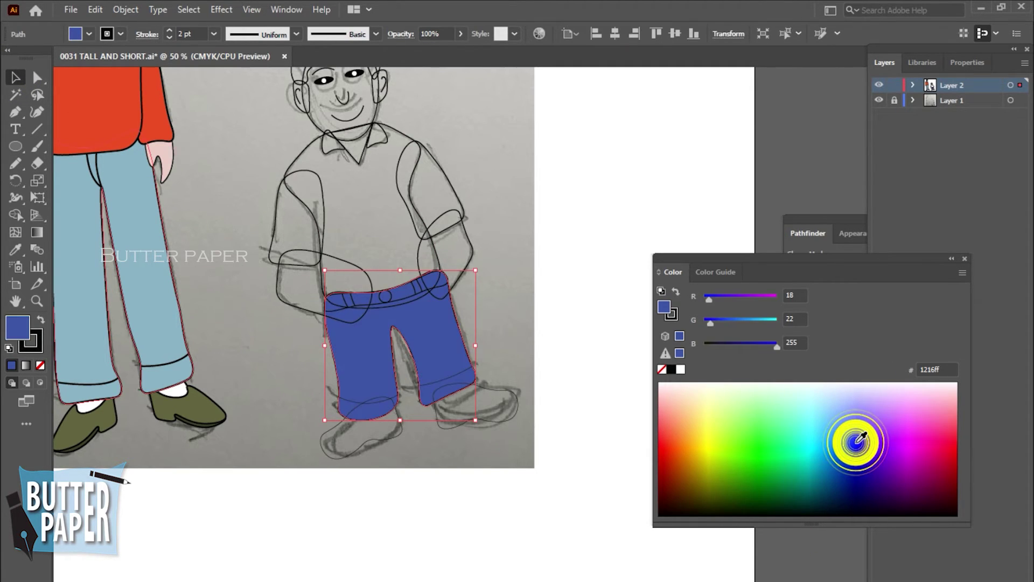
mouse_move(774, 350)
mouse_down()
mouse_move(720, 353)
mouse_move(745, 324)
mouse_move(735, 323)
mouse_move(732, 345)
mouse_up()
click(961, 272)
click(870, 339)
click(962, 273)
click(861, 337)
click(746, 323)
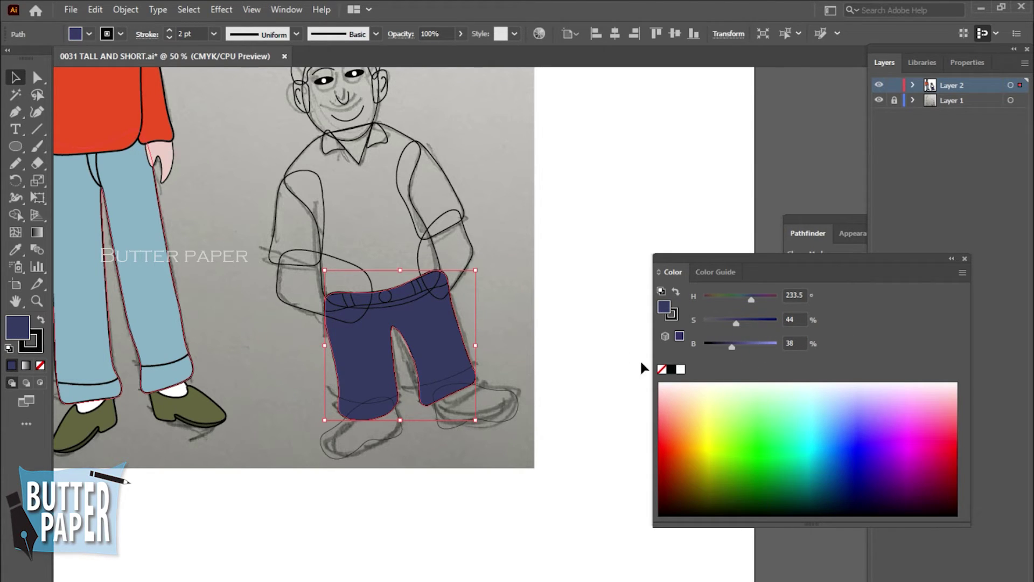
click(603, 447)
click(392, 131)
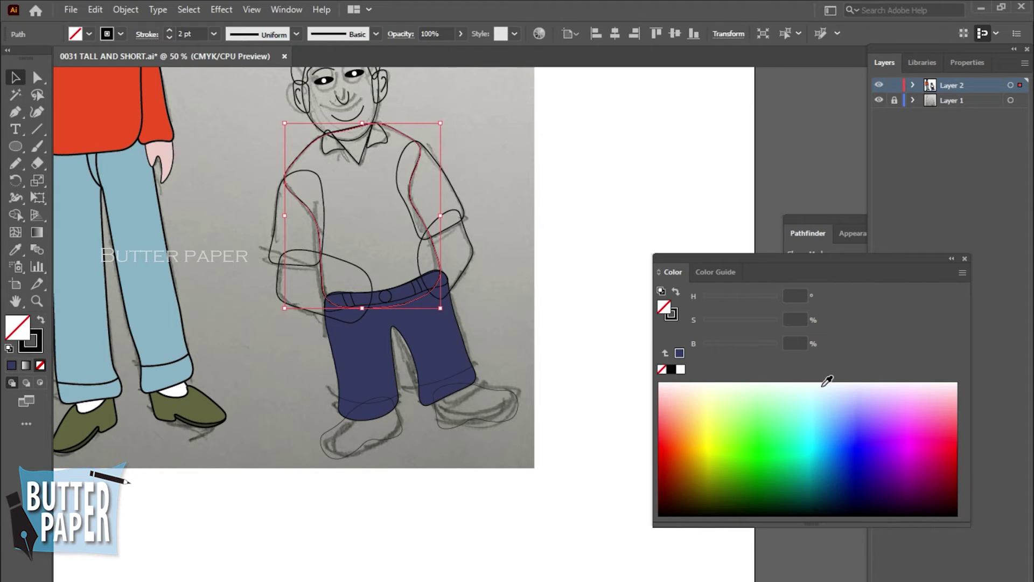
Step: Fill the shirt light pink and eyedropper that pink onto both sleeves
click(678, 383)
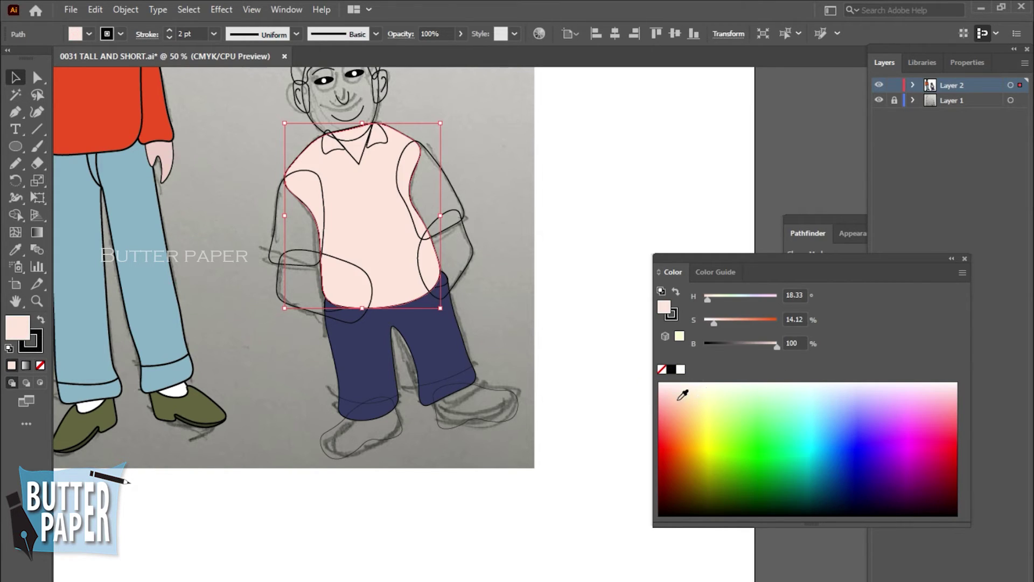
click(598, 310)
click(464, 207)
shift+click(280, 217)
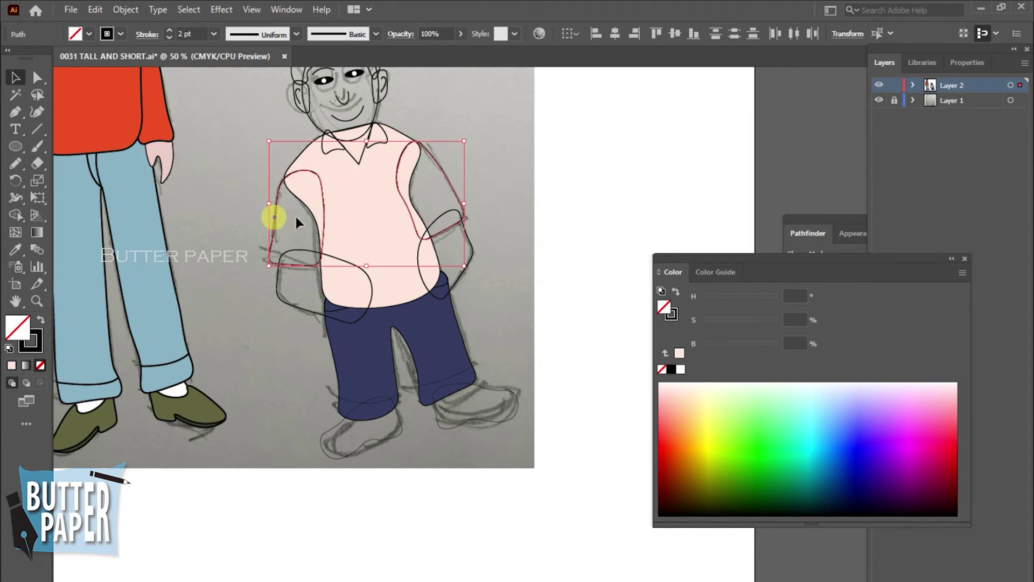
click(16, 250)
click(366, 226)
click(15, 78)
click(607, 154)
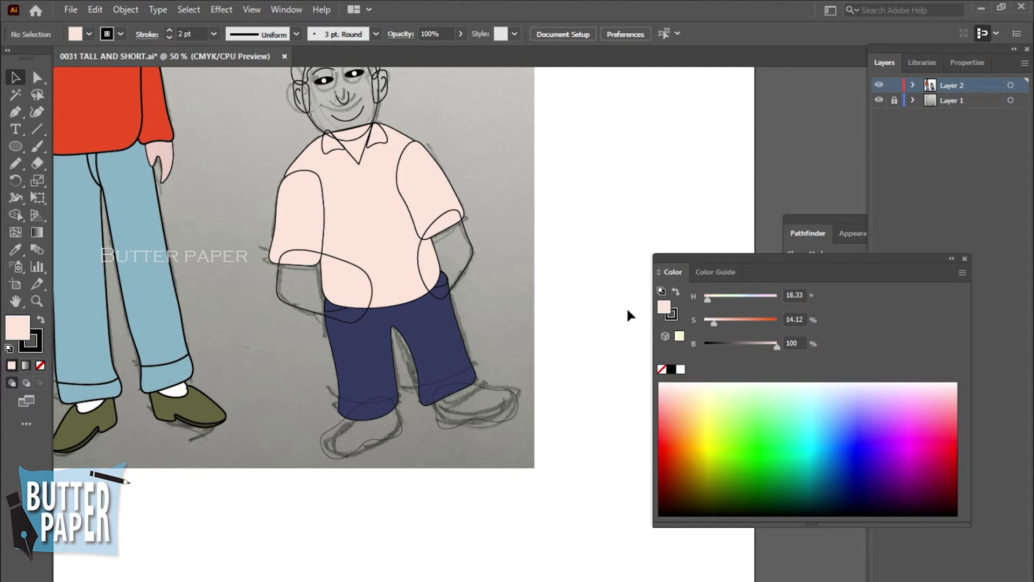
Step: Darken the shirt to a dusty pink with CMYK and HSB sliders, then re-sample it onto the sleeves
click(398, 130)
click(962, 273)
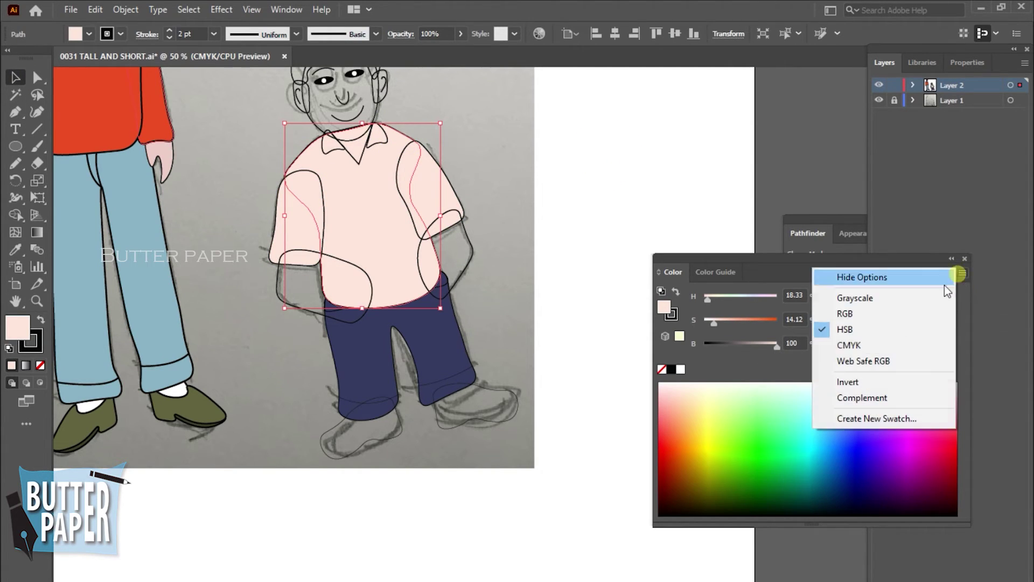
click(851, 346)
click(710, 351)
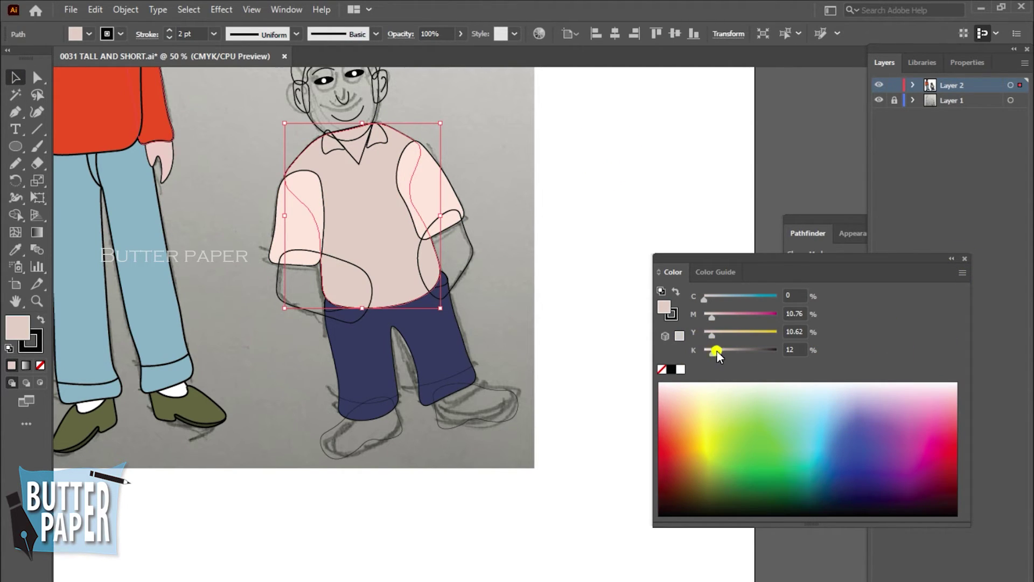
mouse_move(716, 350)
mouse_down()
mouse_move(725, 350)
mouse_move(721, 322)
mouse_up()
click(961, 273)
click(851, 331)
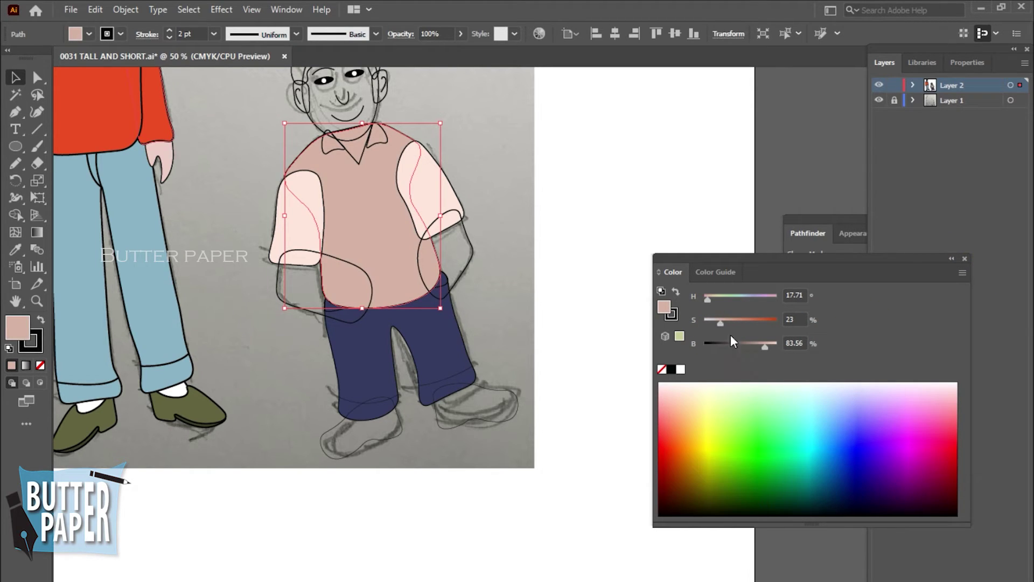
click(756, 345)
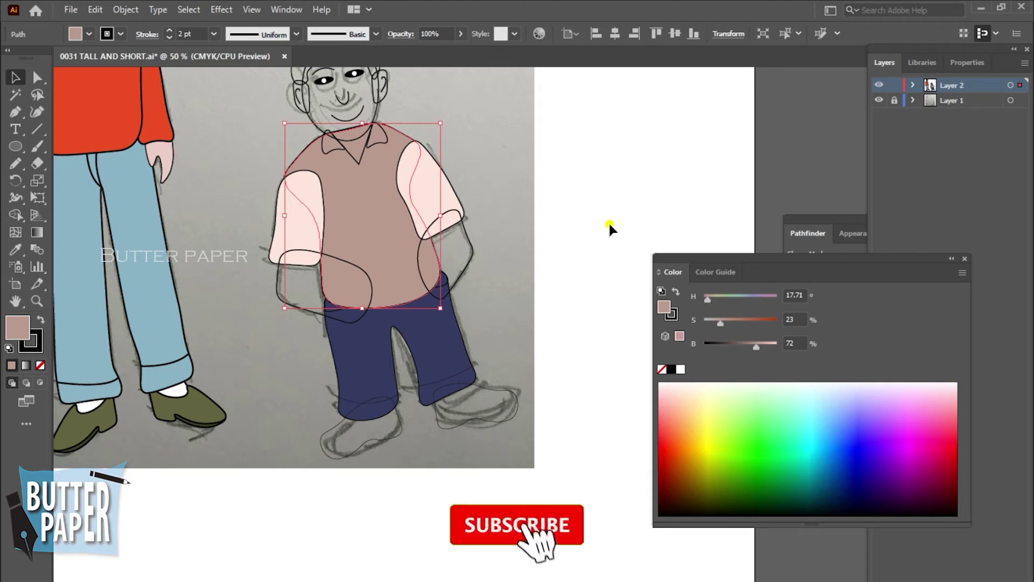
click(431, 178)
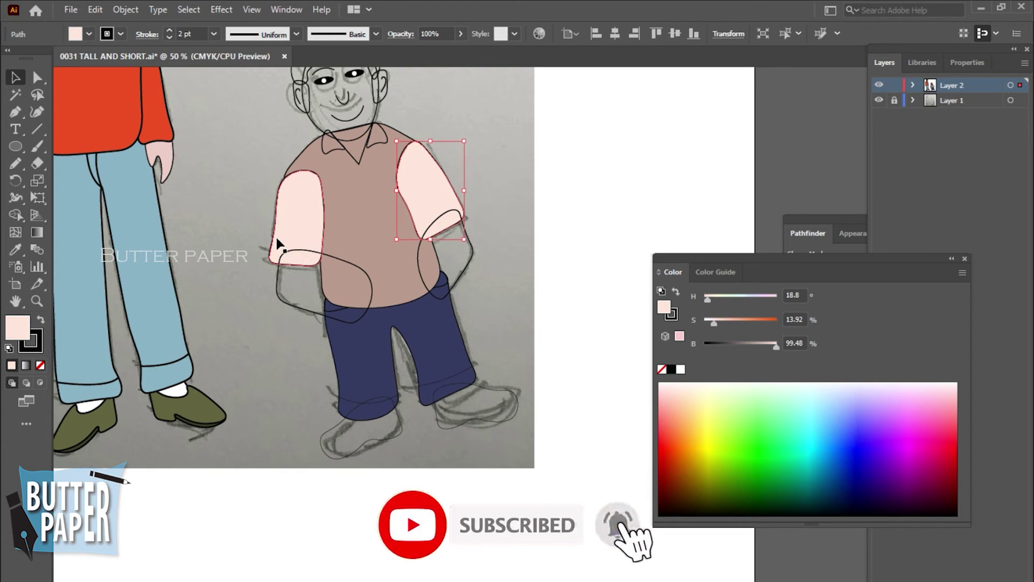
click(15, 249)
click(350, 259)
Step: Move the right sleeve down the stacking order in Layer 2
click(15, 78)
click(560, 145)
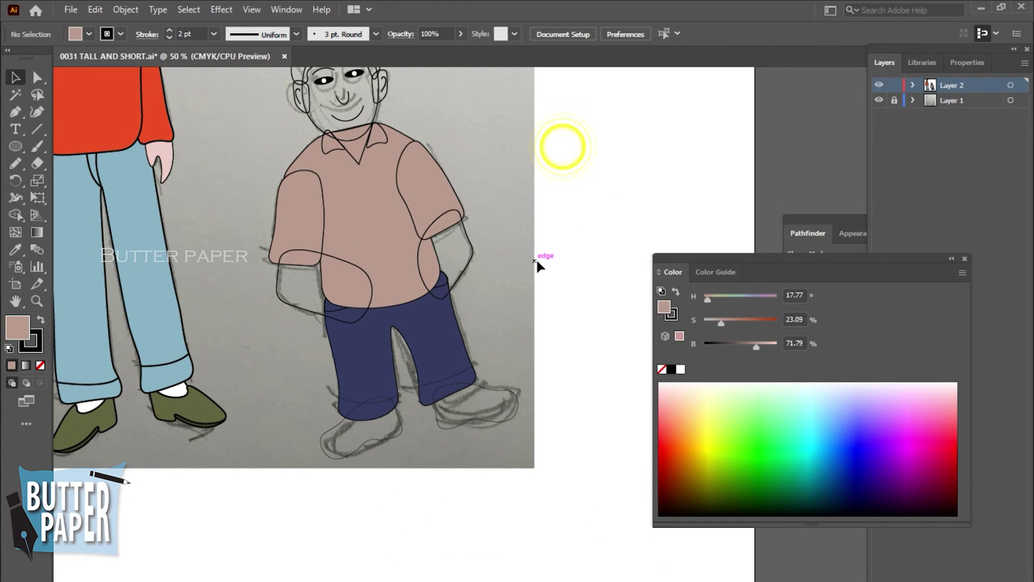
click(914, 86)
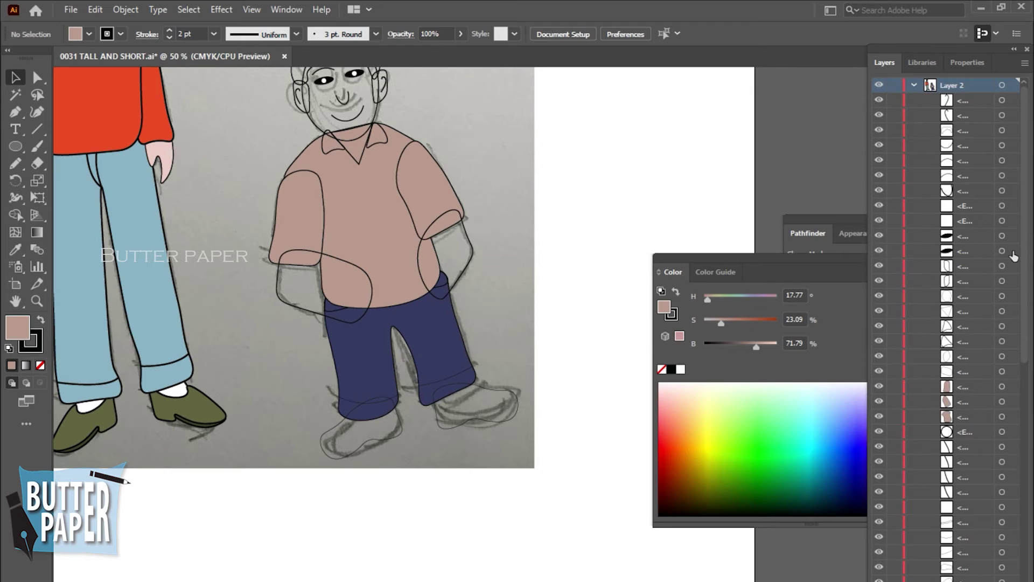
click(443, 181)
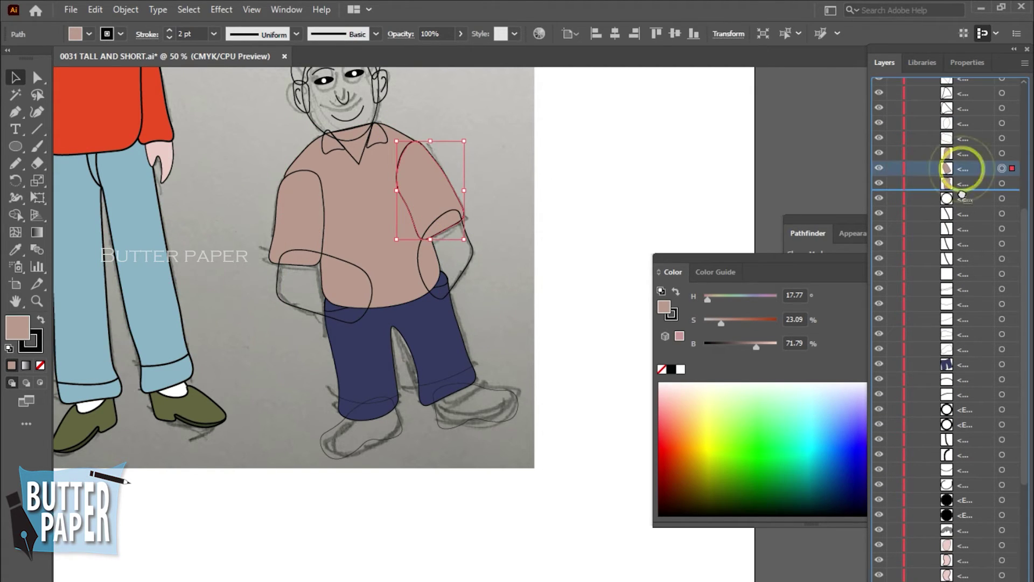
drag(964, 169, 963, 186)
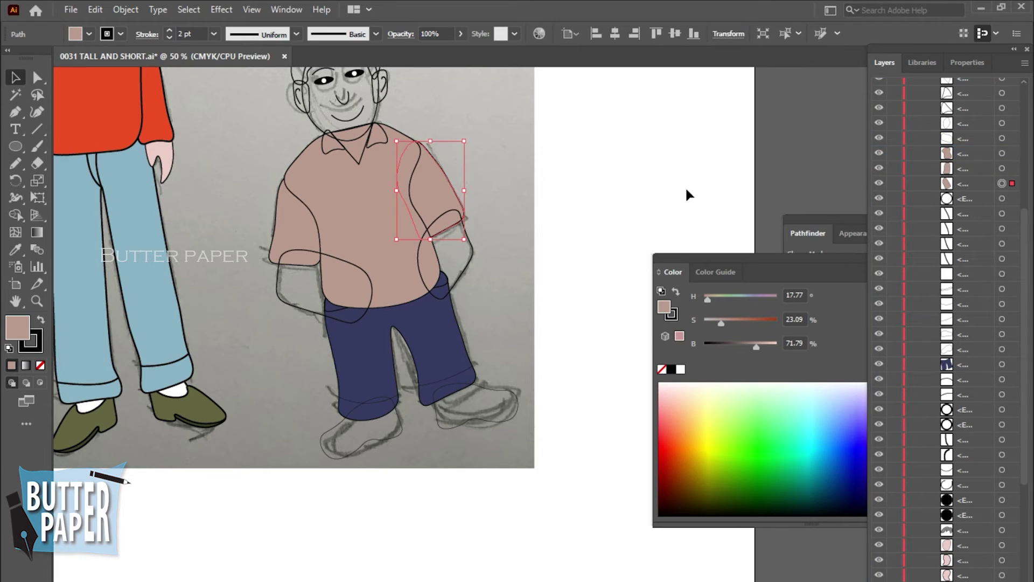
click(641, 192)
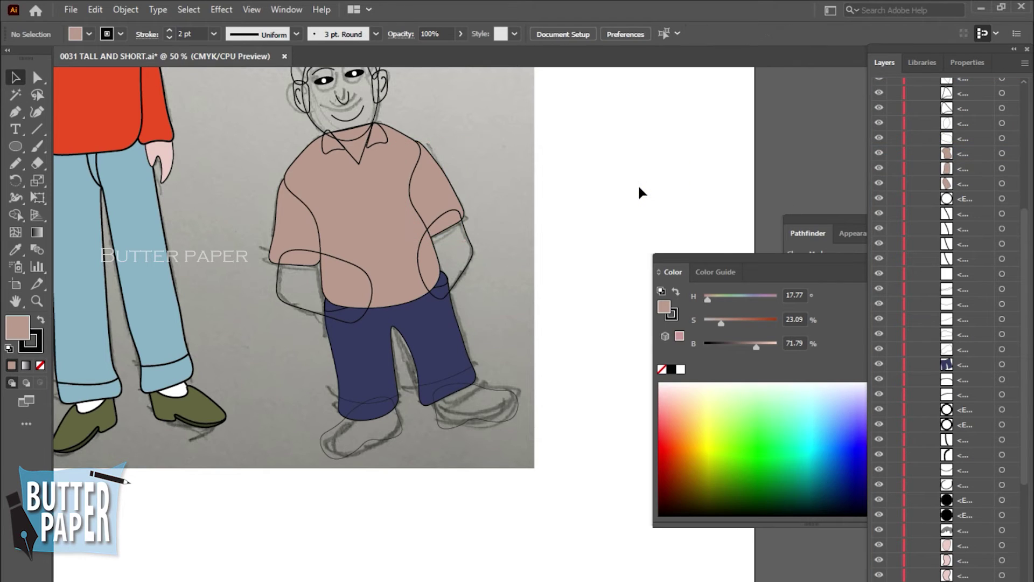
Step: Give both trouser hems the navy trouser fill with the Eyedropper
click(454, 380)
shift+click(371, 400)
key(i)
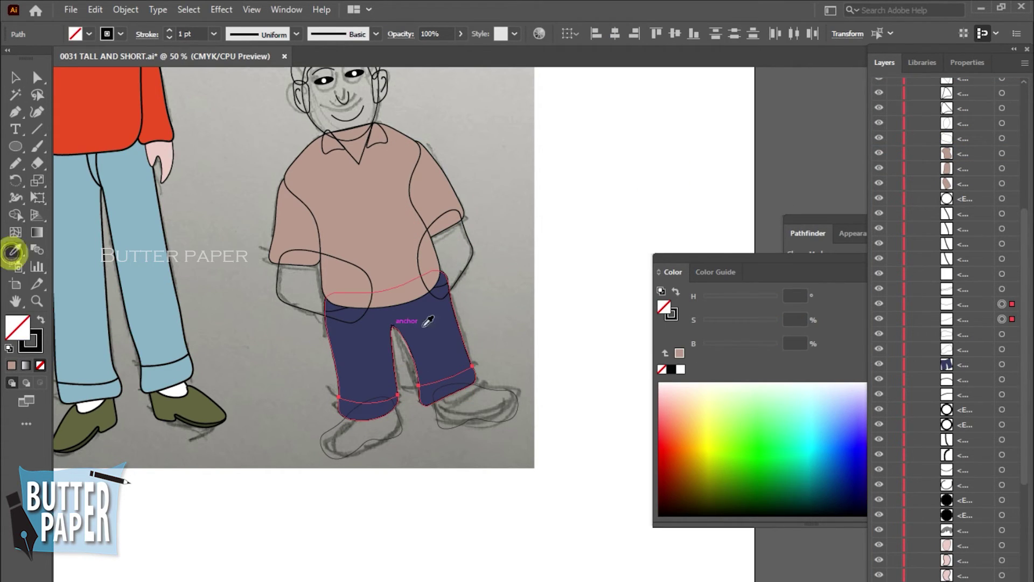
click(425, 328)
key(v)
click(579, 318)
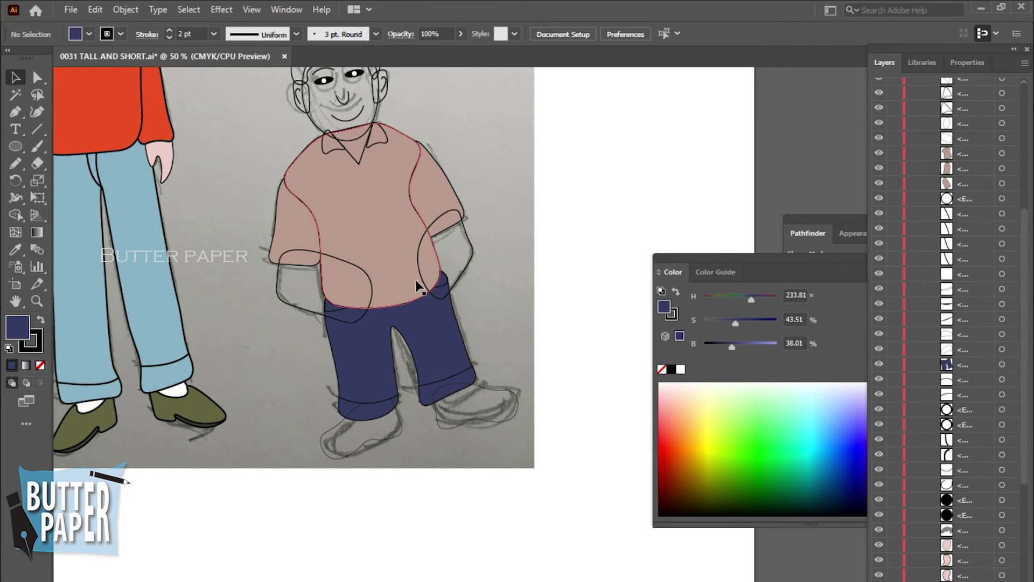
Step: Eyedropper the shirt brown onto both collar pieces, then lower B to 62
click(332, 151)
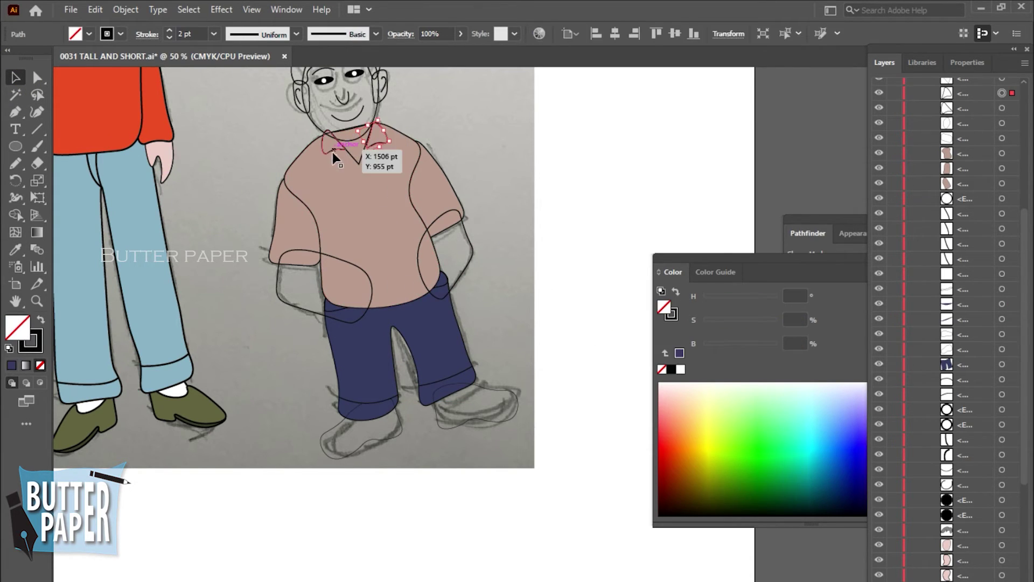
shift+click(331, 149)
click(16, 250)
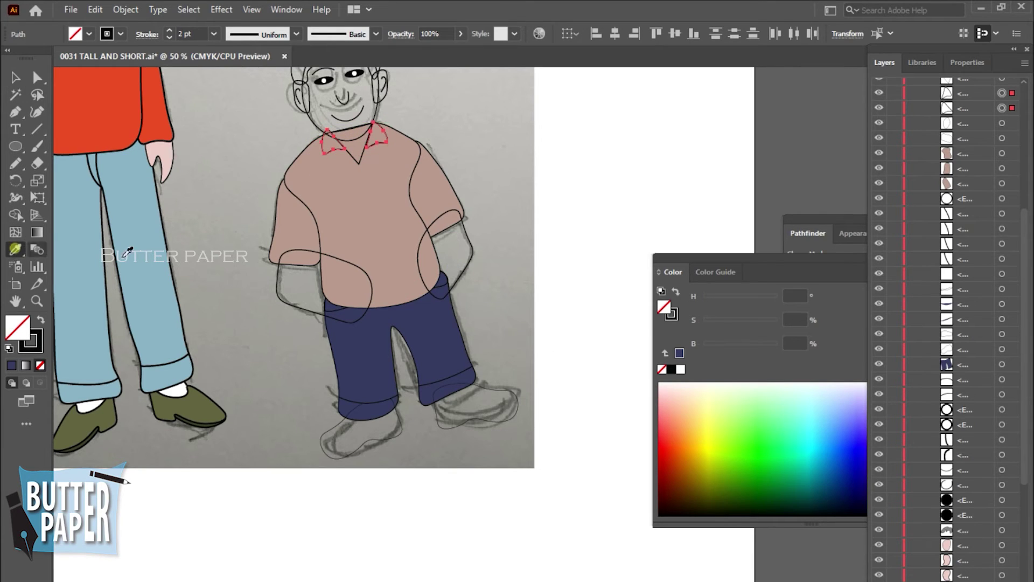
click(377, 253)
key(v)
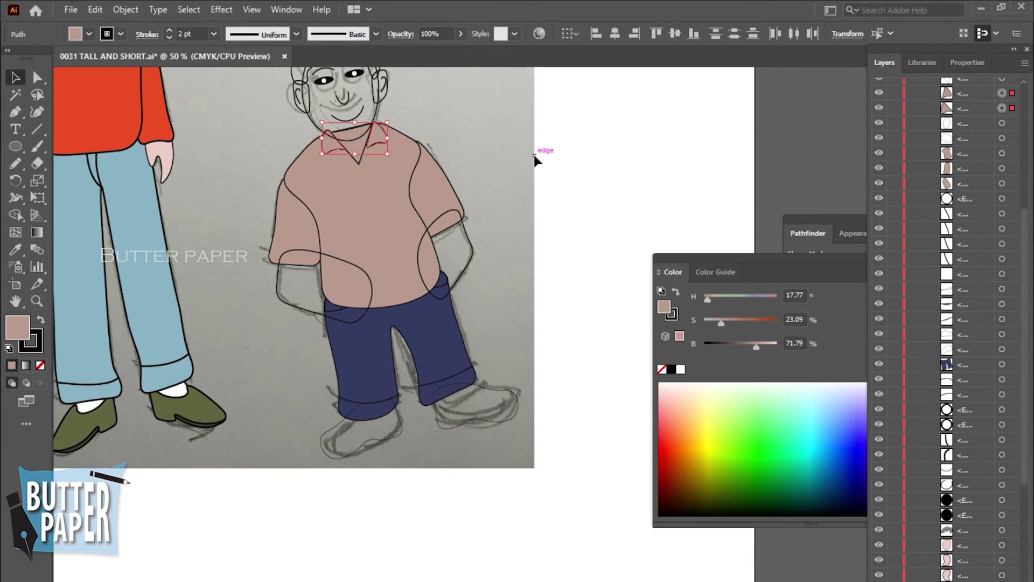
click(386, 138)
shift+click(334, 156)
drag(772, 259, 729, 221)
drag(710, 307, 703, 306)
Step: Set the short man's trouser and shirt-body fills to None
click(554, 266)
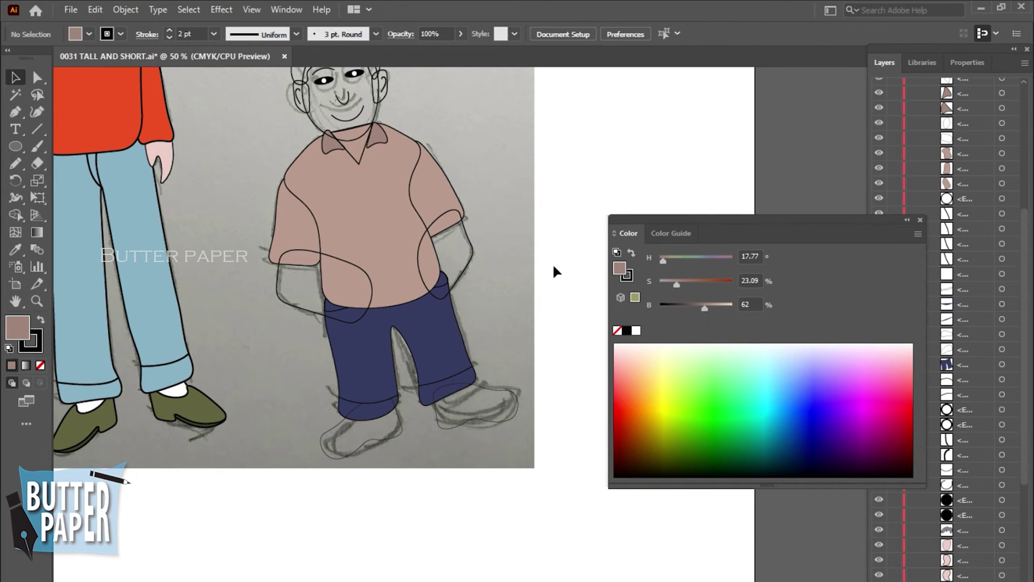
drag(824, 220, 750, 66)
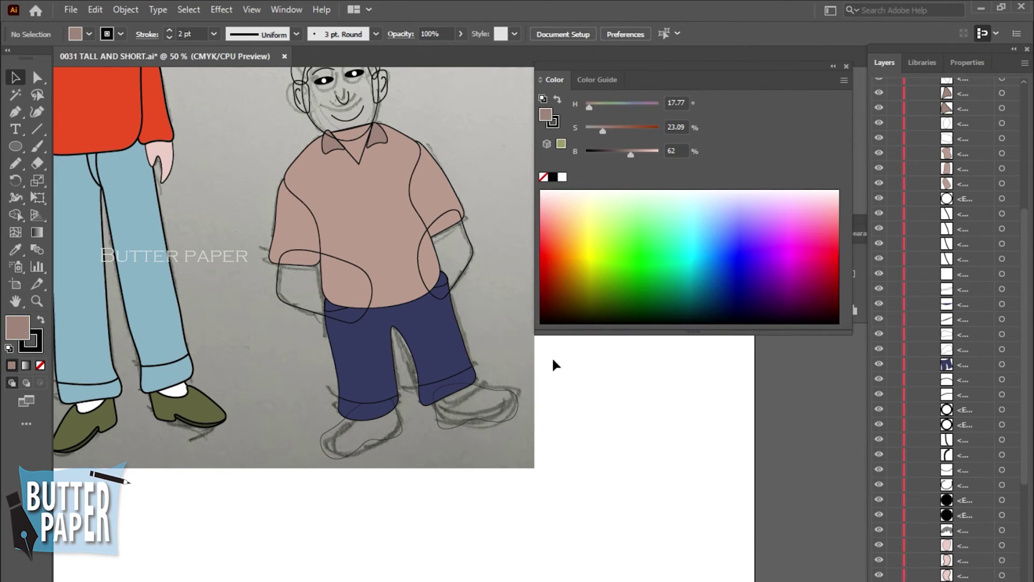
click(463, 339)
click(40, 365)
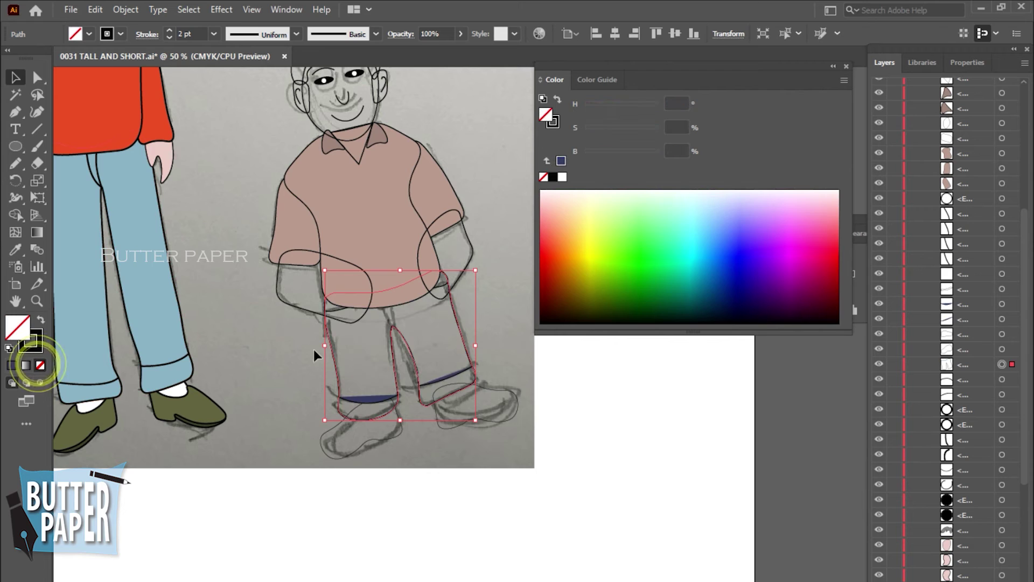
click(318, 230)
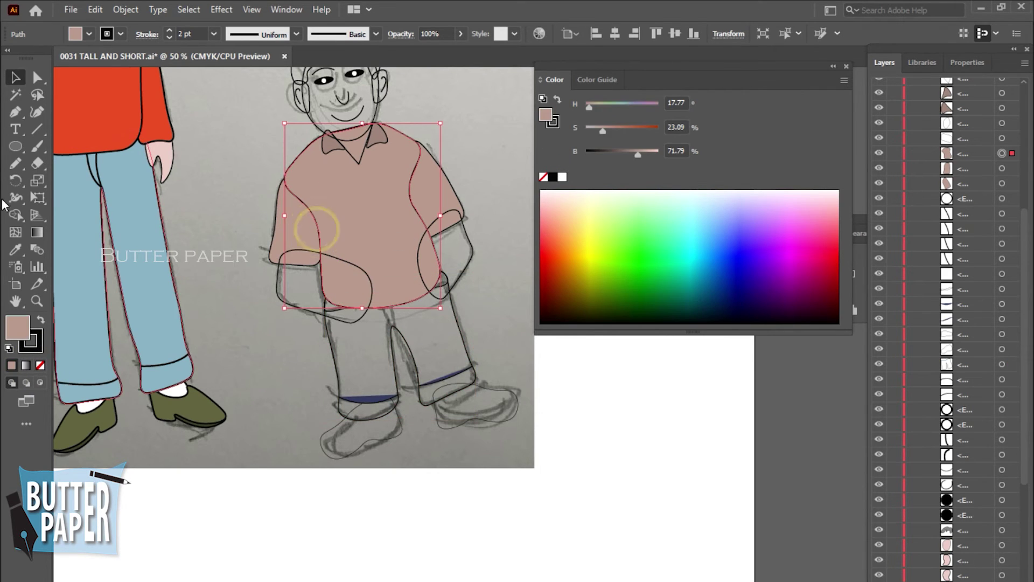
key(slash)
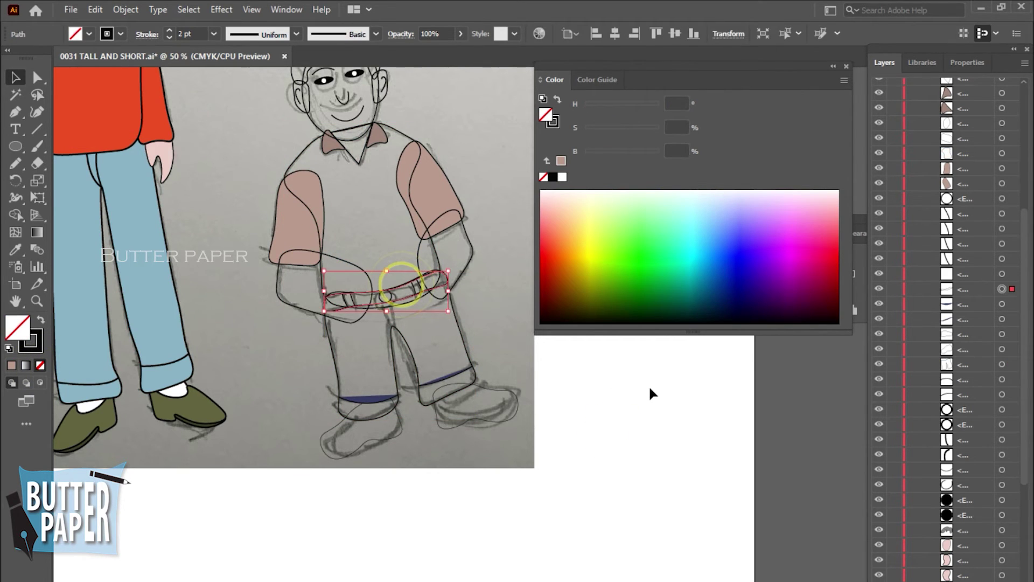
Step: Bring the belt to the front with Arrange > Bring to Front
click(415, 286)
right_click(415, 286)
click(603, 560)
click(584, 450)
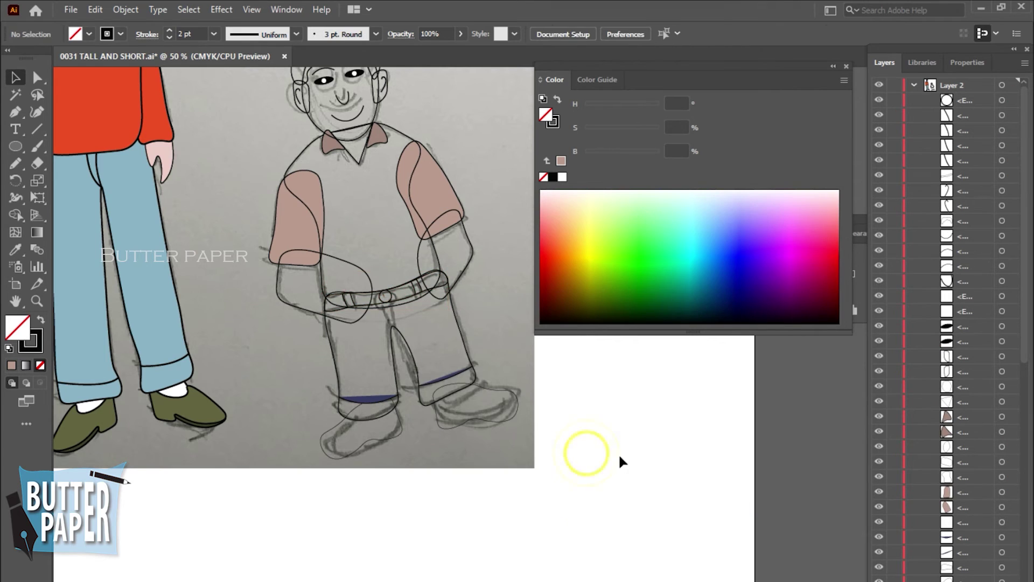
Step: Restore the shirt body to the sleeve brown and the trousers to the cuff navy
click(465, 338)
click(633, 445)
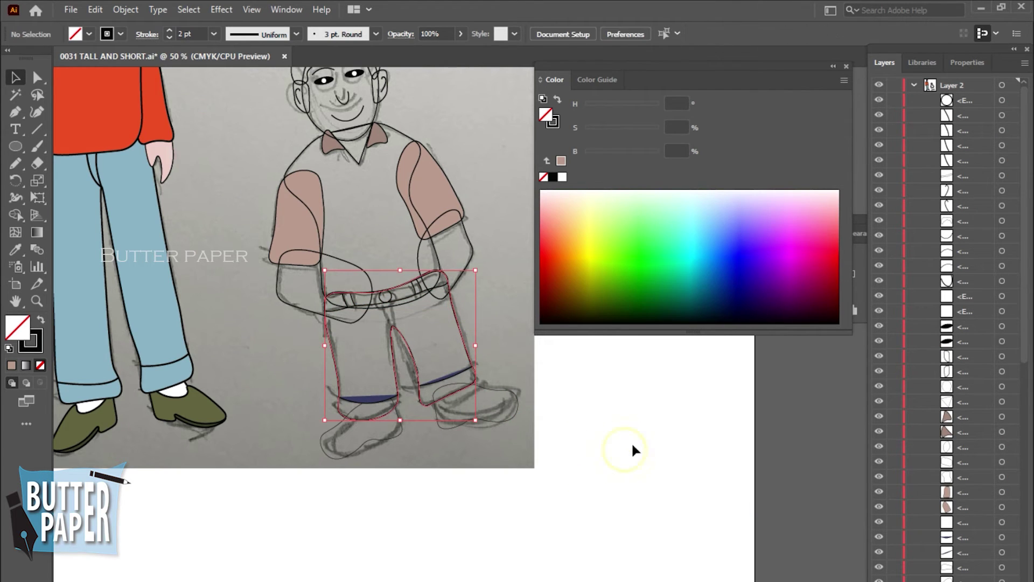
click(398, 178)
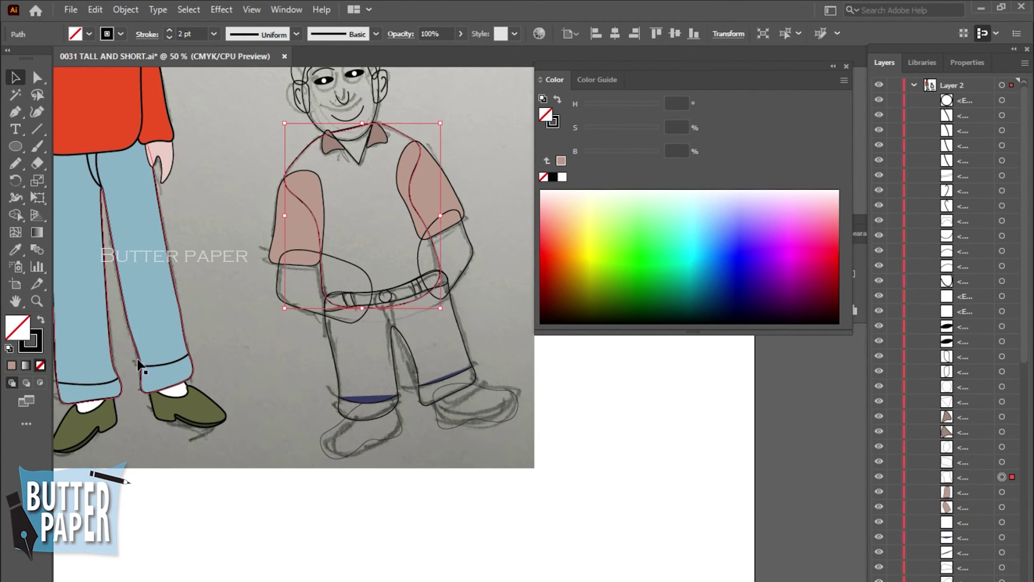
click(466, 335)
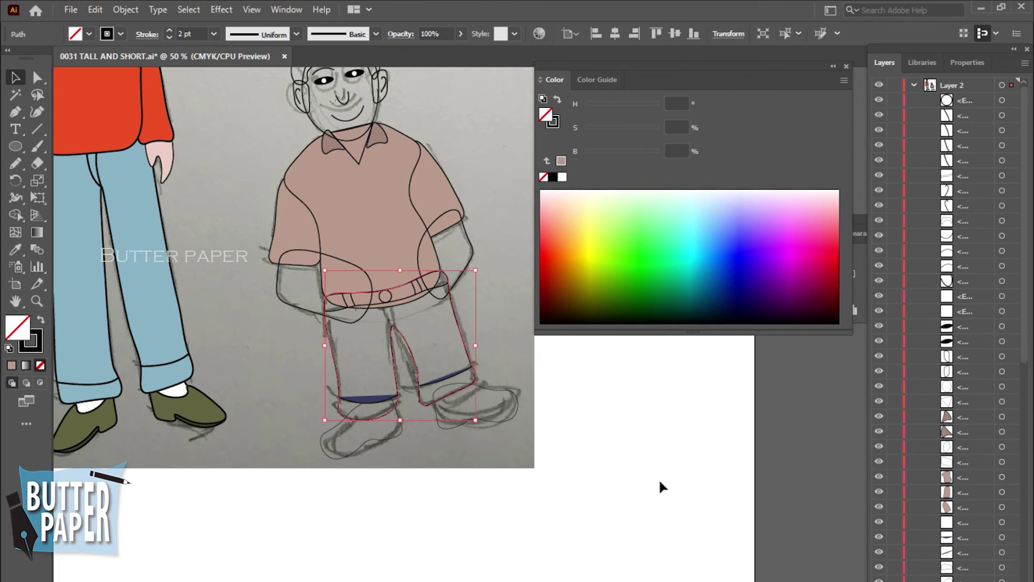
click(15, 249)
click(372, 397)
Step: Place a point-text insertion point below the tall man and save the file
key(v)
click(253, 226)
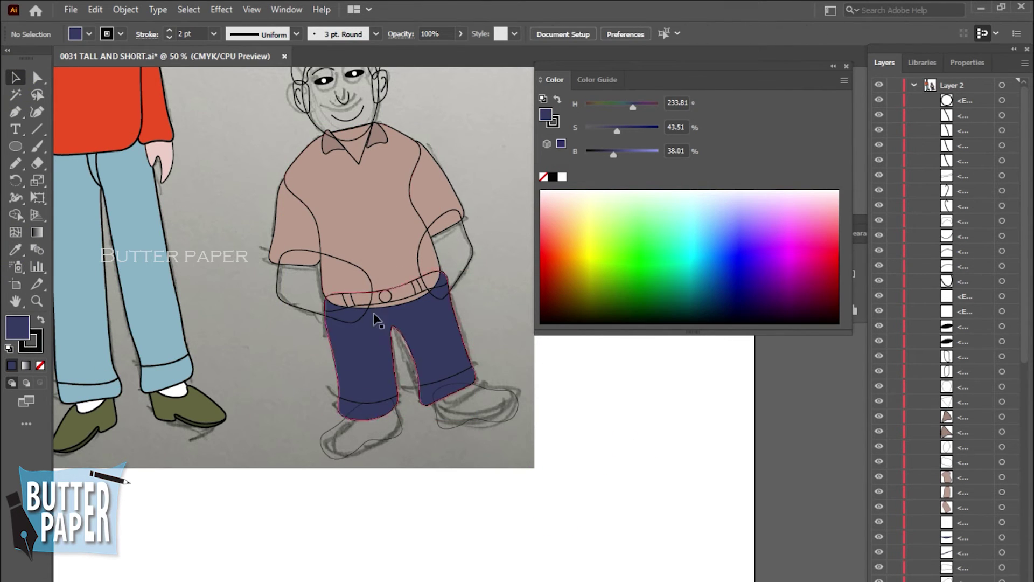
click(404, 289)
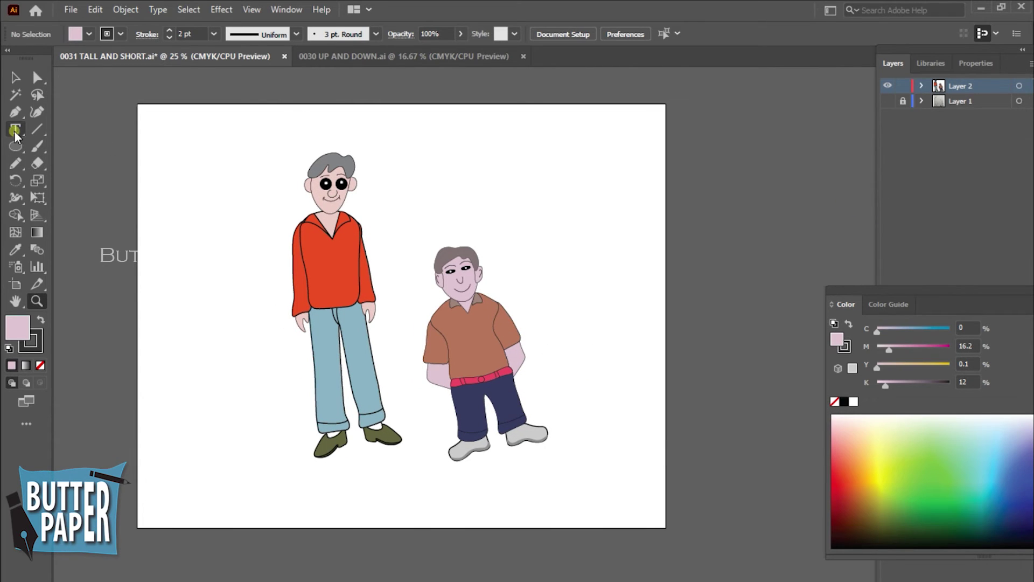
click(325, 491)
click(71, 9)
click(98, 144)
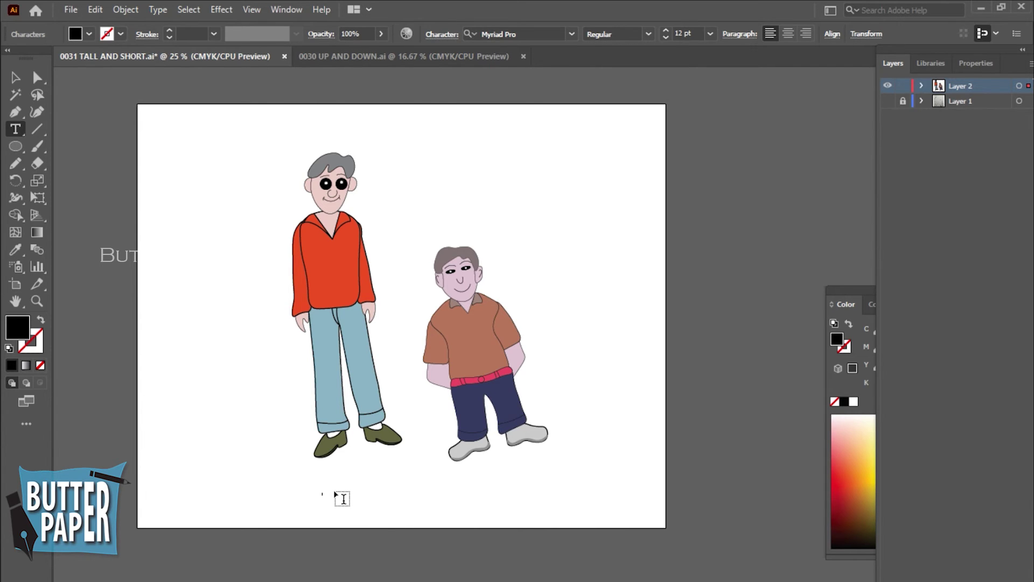
Step: Scale the TALL label up to about 50 pt
click(15, 77)
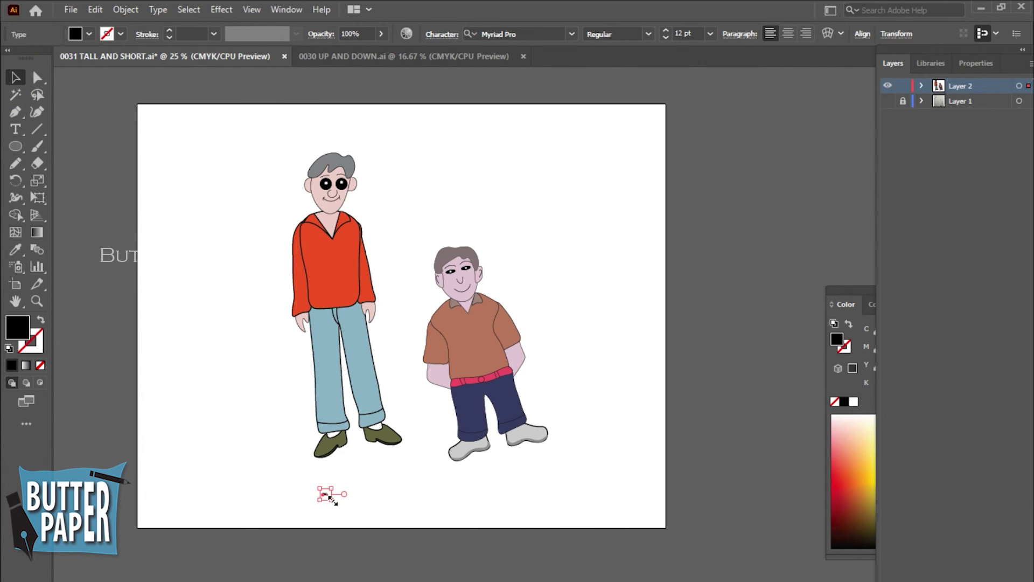
mouse_move(328, 494)
mouse_down()
mouse_move(399, 517)
mouse_move(359, 499)
mouse_up()
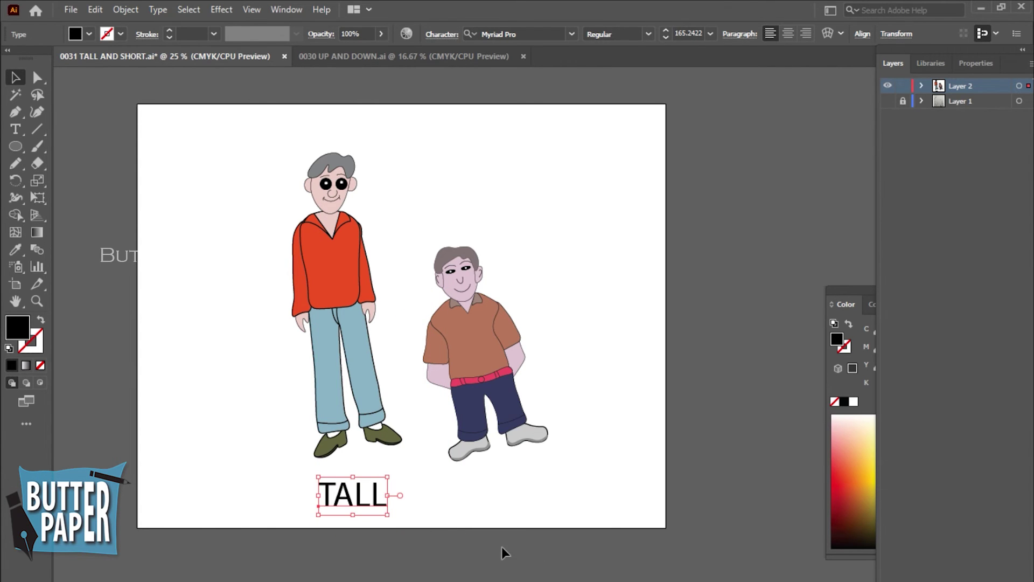
click(422, 508)
click(377, 499)
Step: Set the TALL label in Franklin Gothic Medium Cond
click(572, 33)
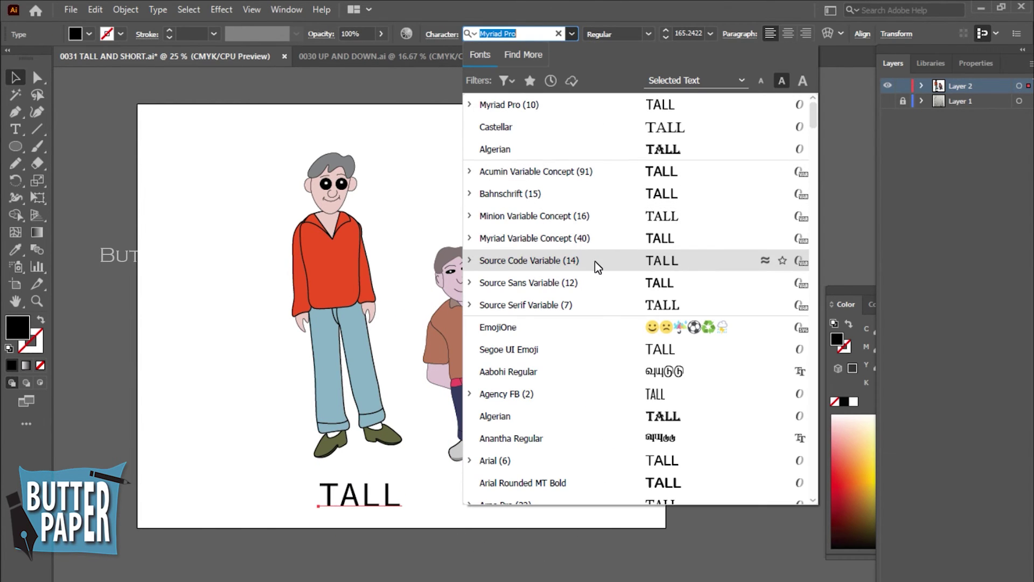
scroll(615, 389, down, 1)
scroll(618, 397, down, 2)
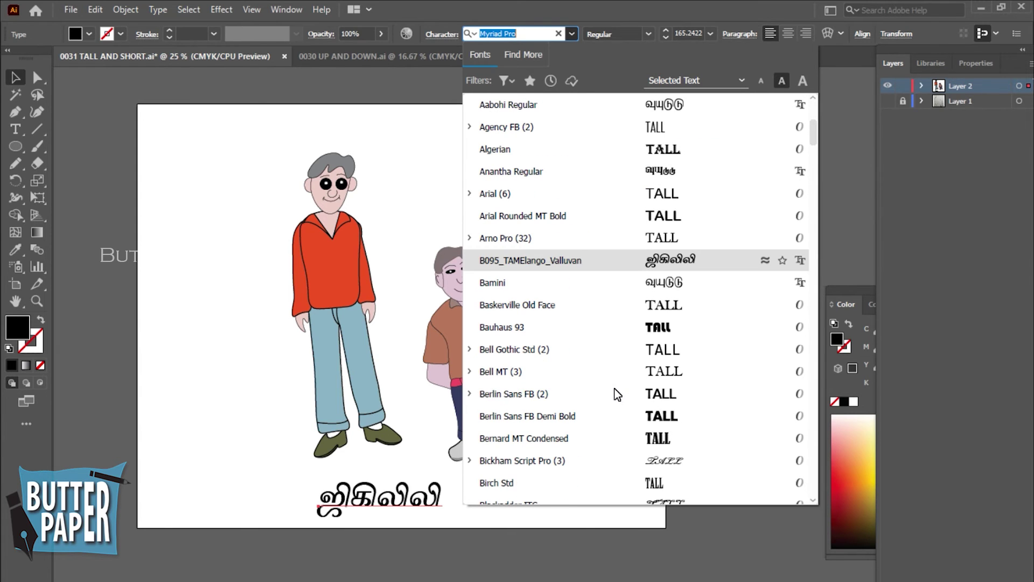
scroll(631, 450, down, 3)
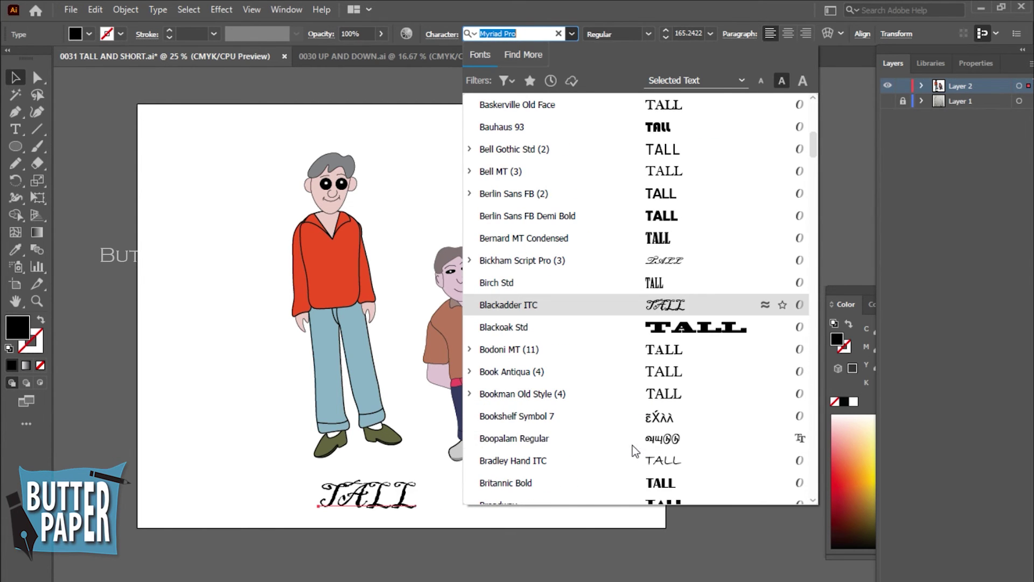
scroll(631, 451, down, 2)
scroll(631, 451, down, 4)
scroll(631, 450, down, 3)
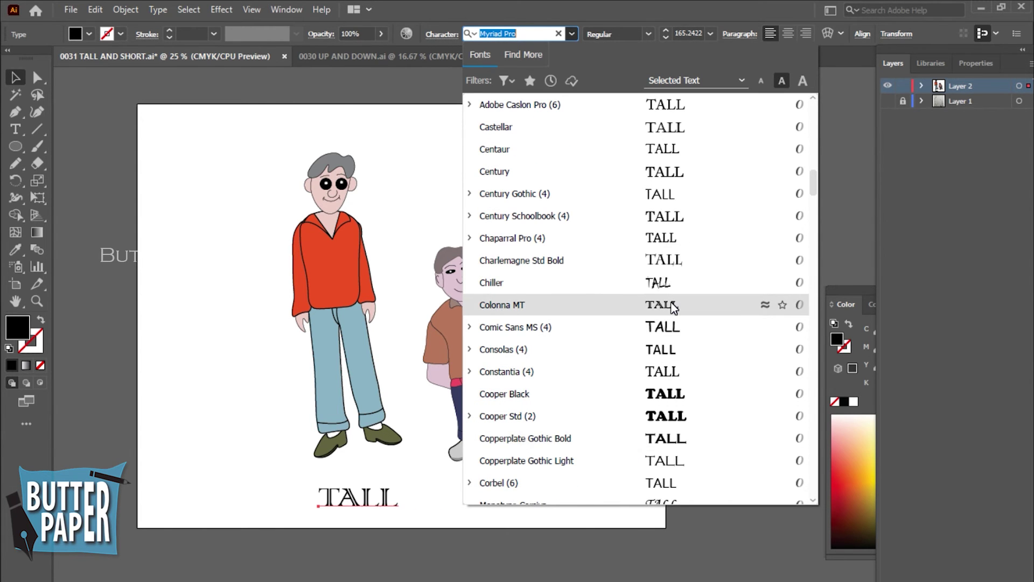
scroll(653, 420, down, 4)
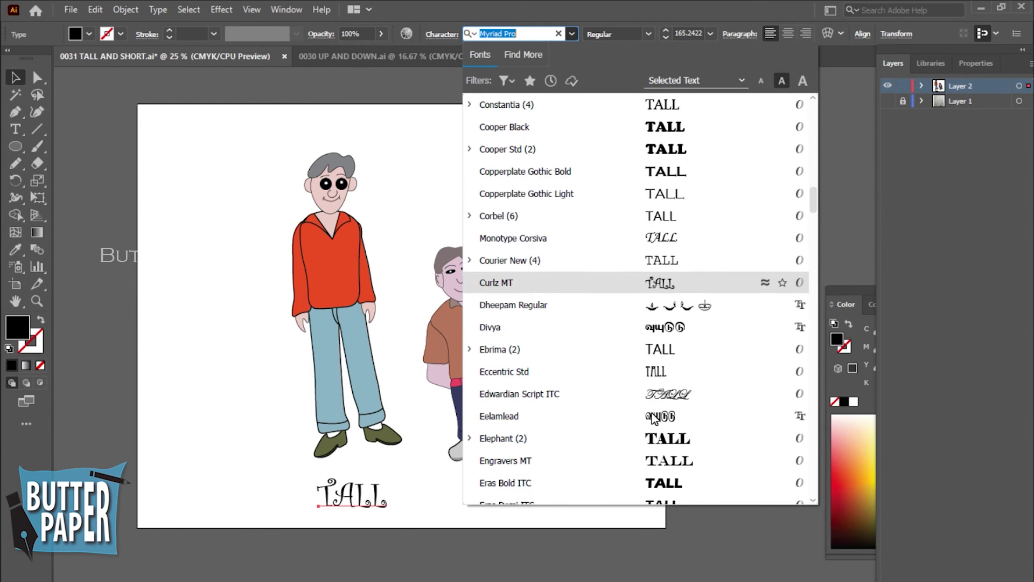
scroll(653, 419, down, 2)
scroll(652, 419, down, 4)
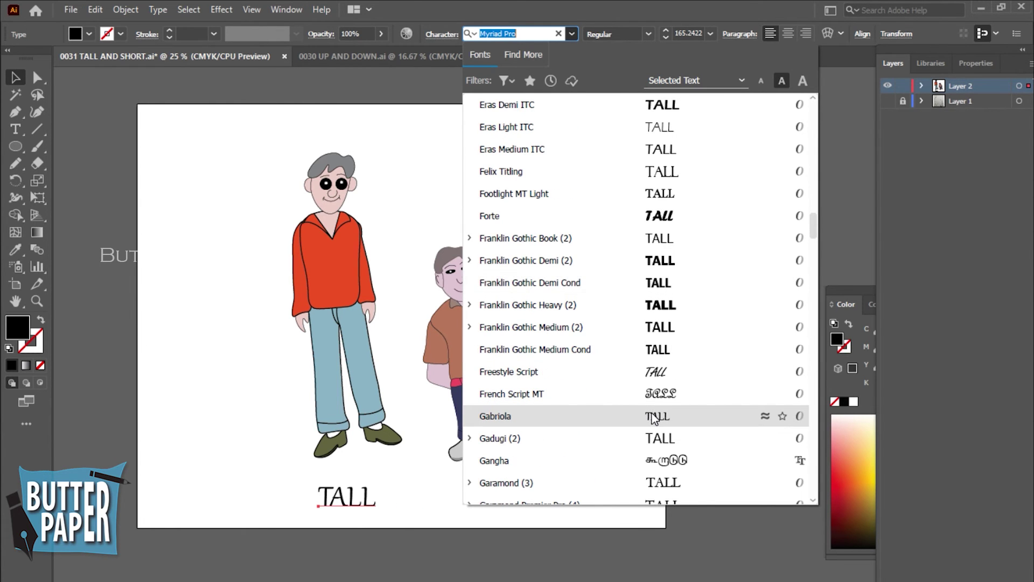
click(673, 350)
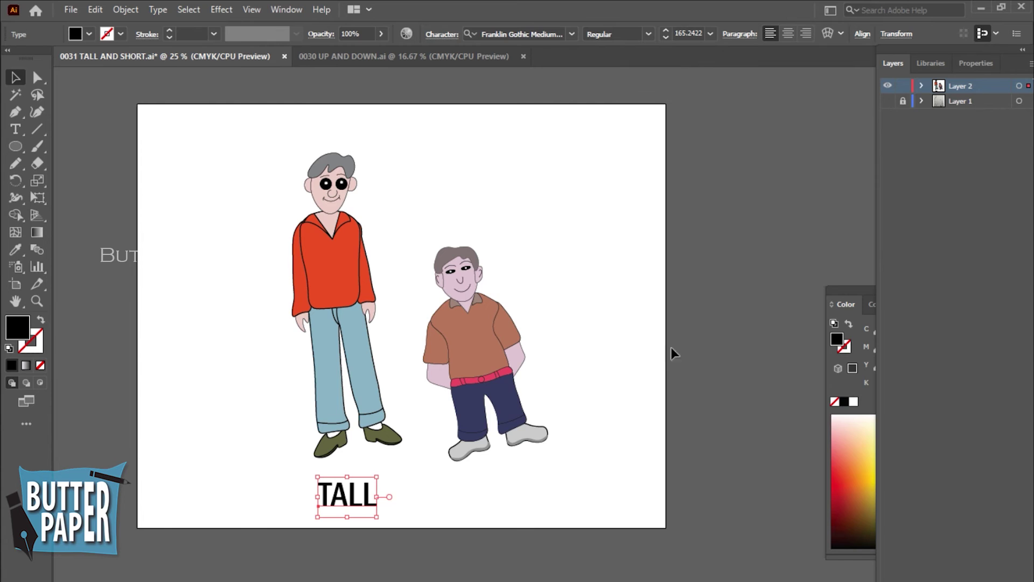
Step: Save the document
click(71, 9)
click(82, 135)
click(381, 496)
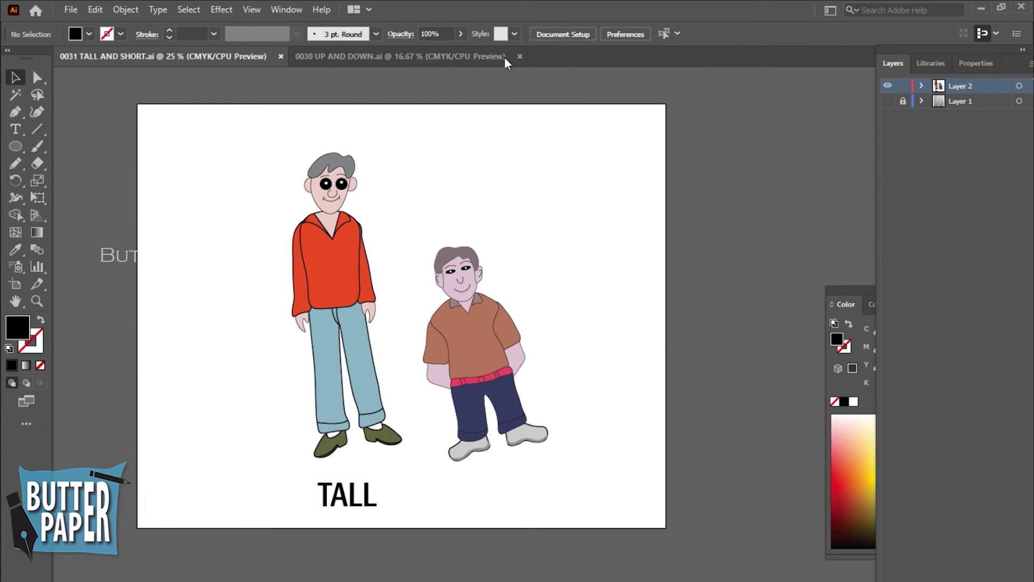
Step: Change the TALL label's font to Trajan Color
key(ctrl+a)
click(571, 33)
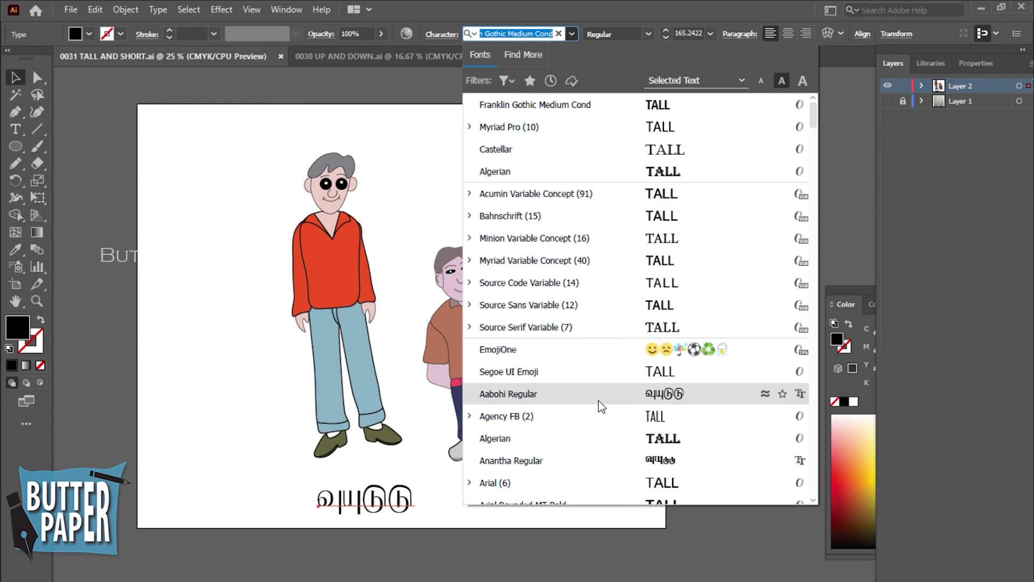
scroll(616, 397, down, 10)
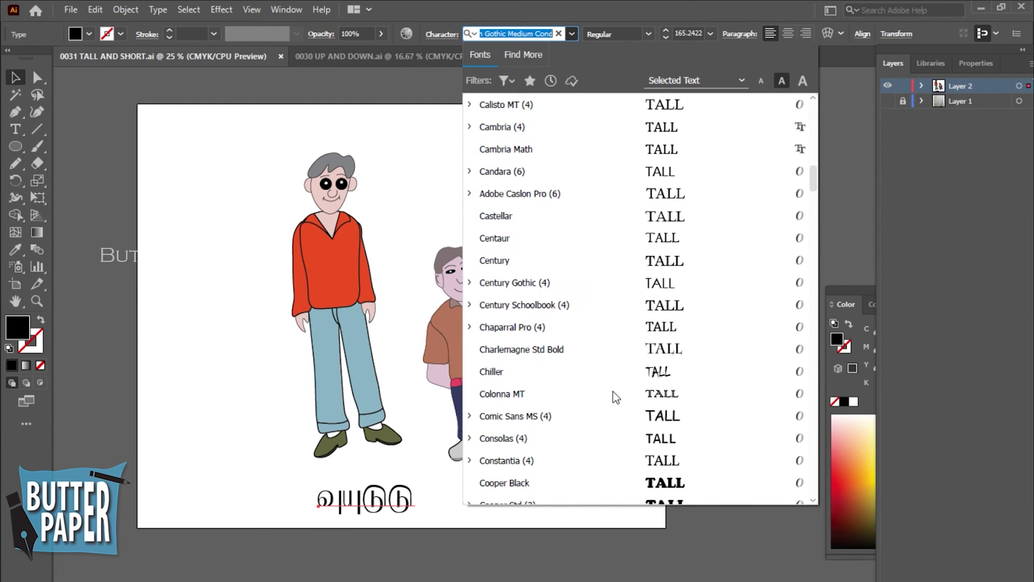
scroll(616, 397, down, 10)
scroll(615, 397, down, 10)
scroll(616, 396, down, 10)
scroll(615, 397, down, 5)
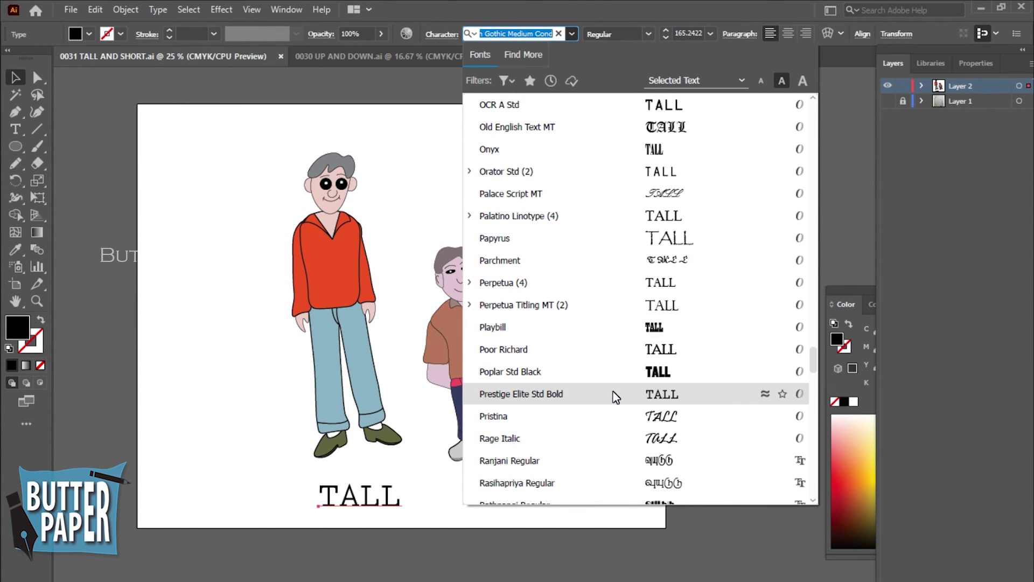
scroll(616, 397, down, 5)
scroll(616, 397, down, 5)
scroll(615, 397, down, 5)
scroll(616, 397, down, 5)
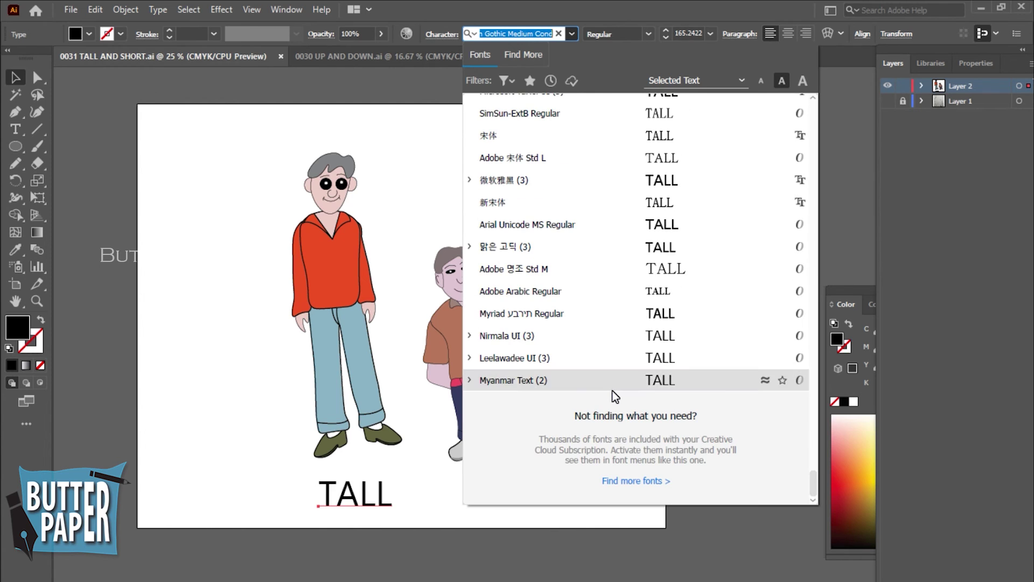
scroll(616, 397, up, 3)
scroll(616, 397, up, 5)
scroll(616, 397, up, 2)
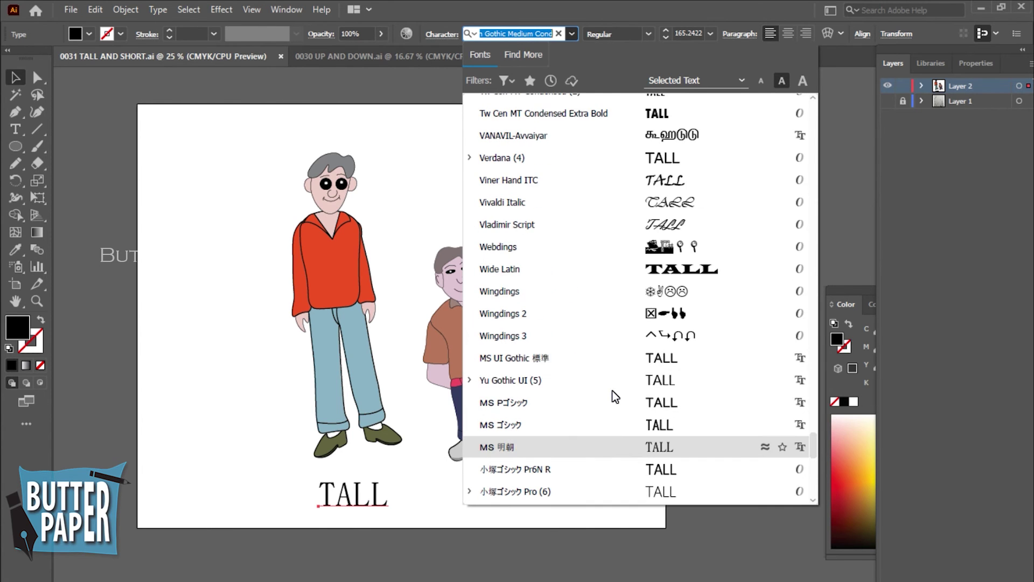
scroll(647, 372, up, 2)
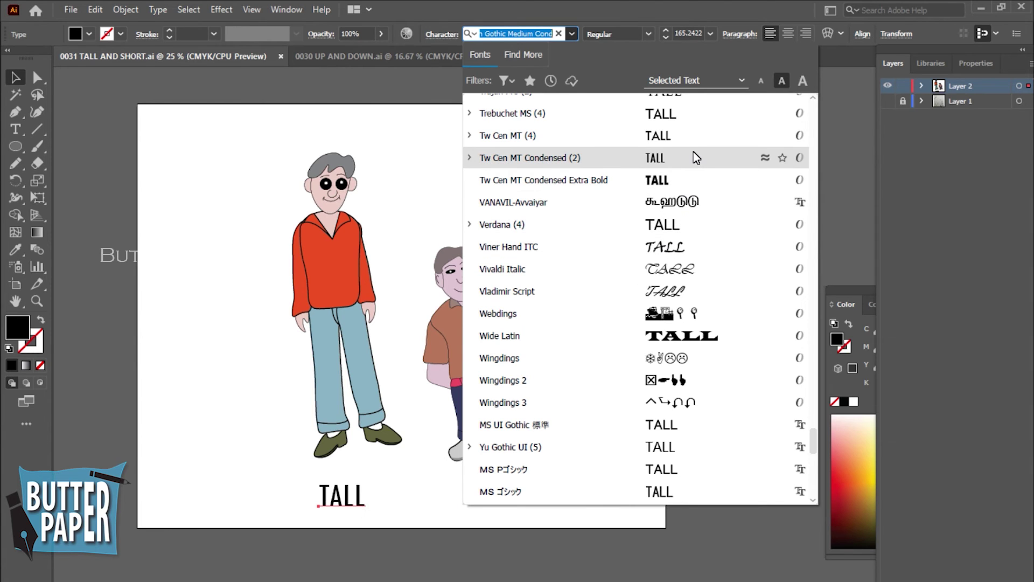
scroll(670, 271, up, 3)
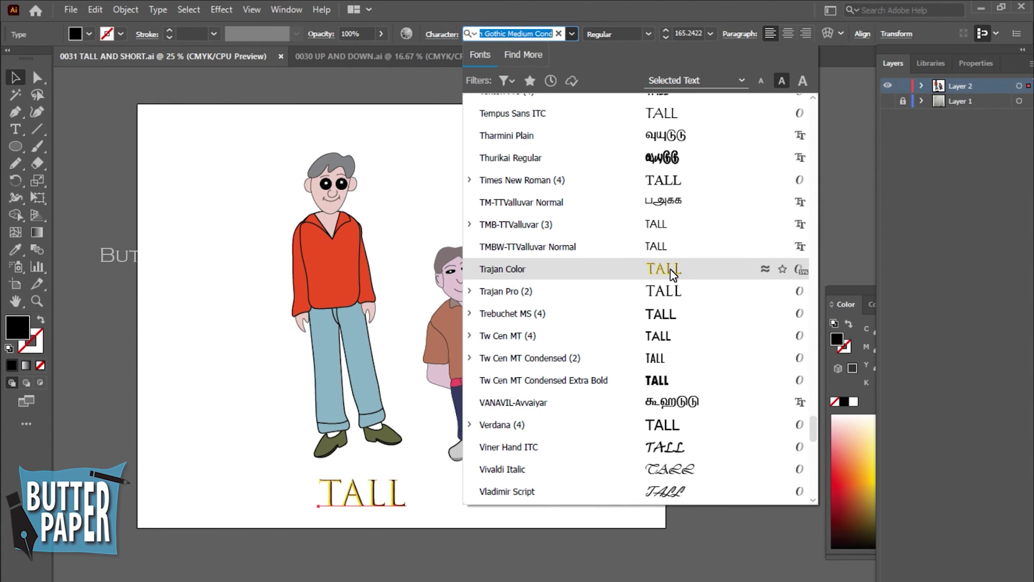
click(663, 269)
click(595, 439)
click(377, 493)
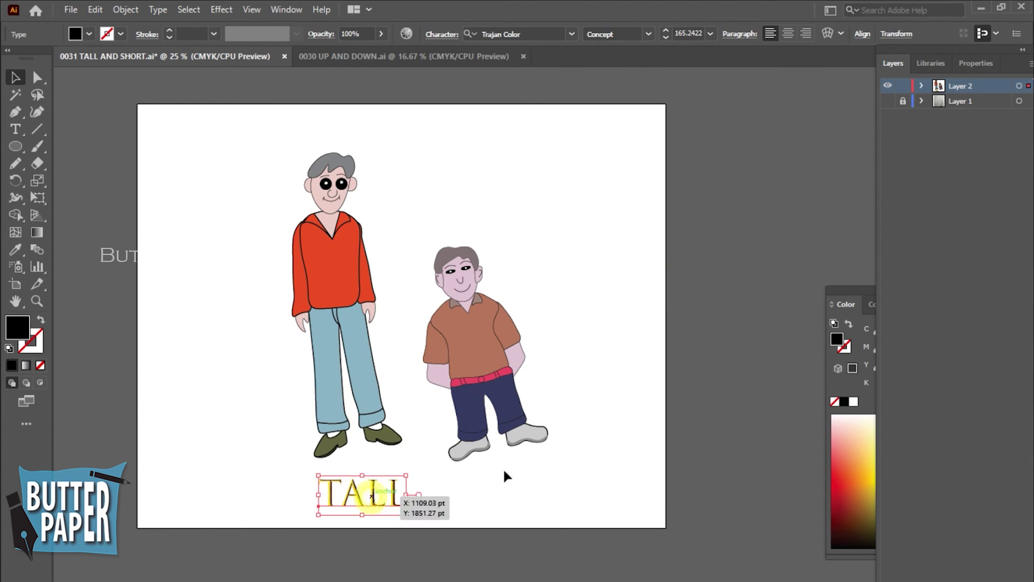
Step: Fill the TALL label with pink d11c50 via the Color Picker
click(89, 34)
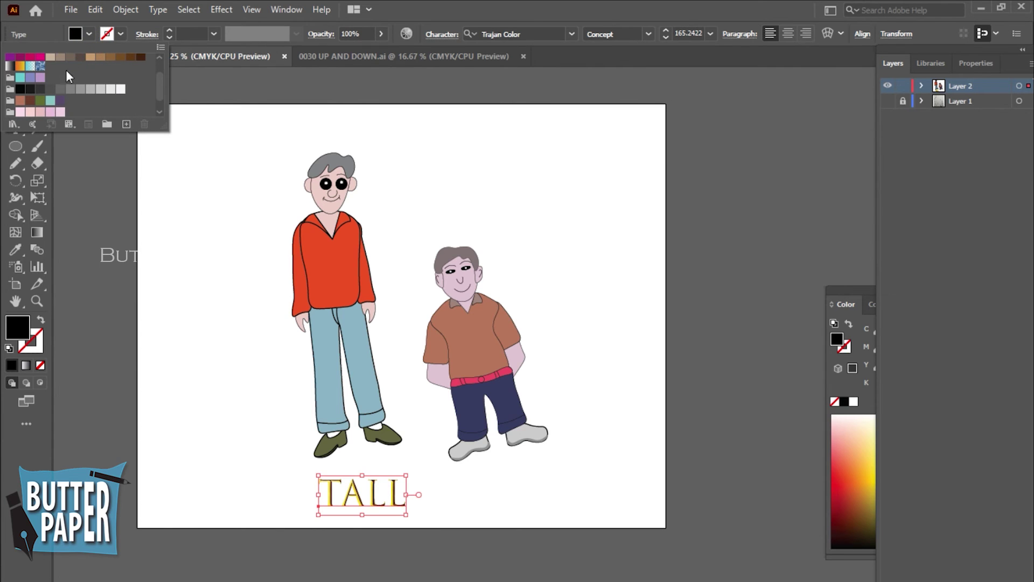
click(12, 124)
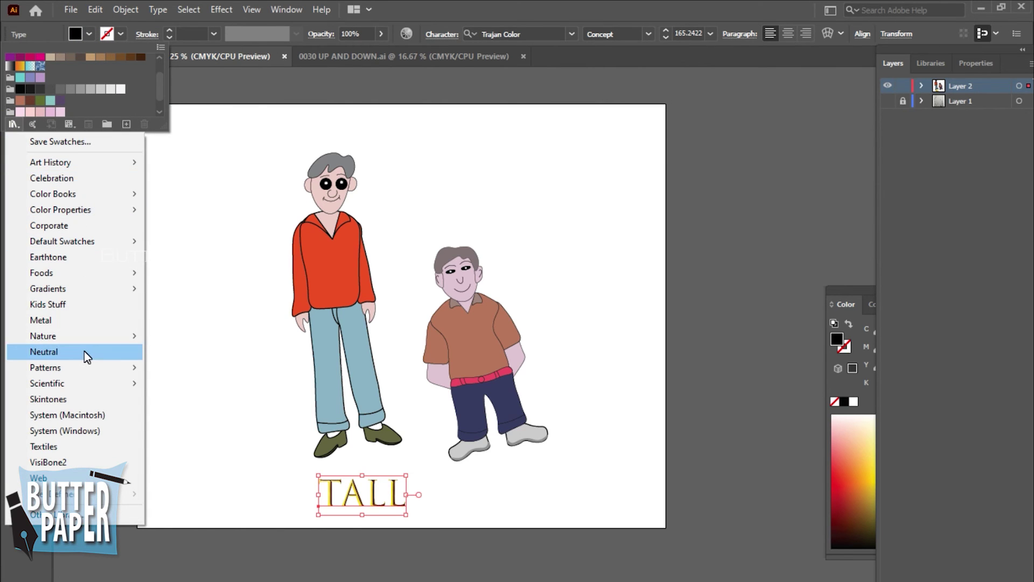
click(16, 339)
double_click(16, 338)
drag(242, 263, 547, 220)
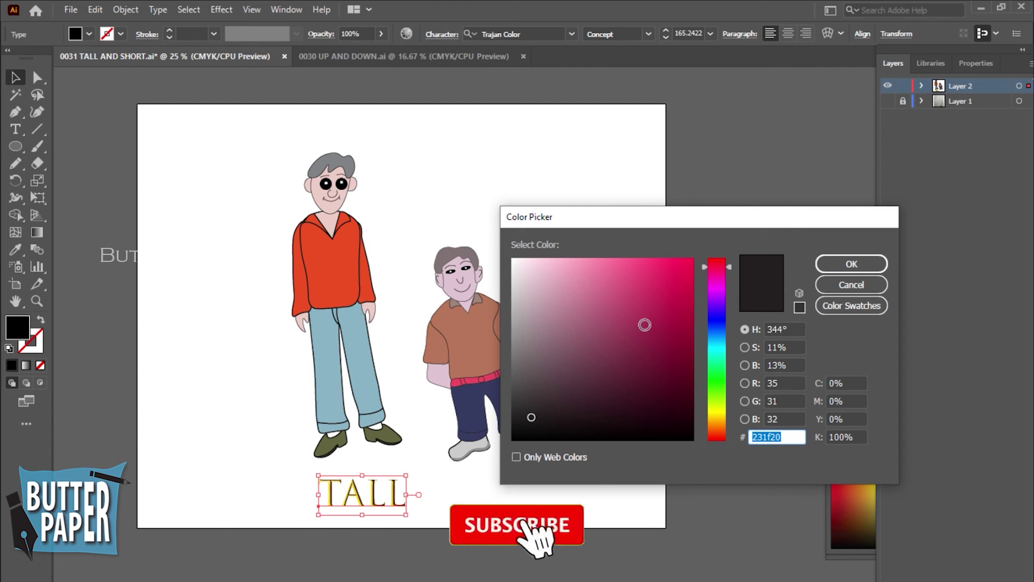
click(669, 290)
click(830, 262)
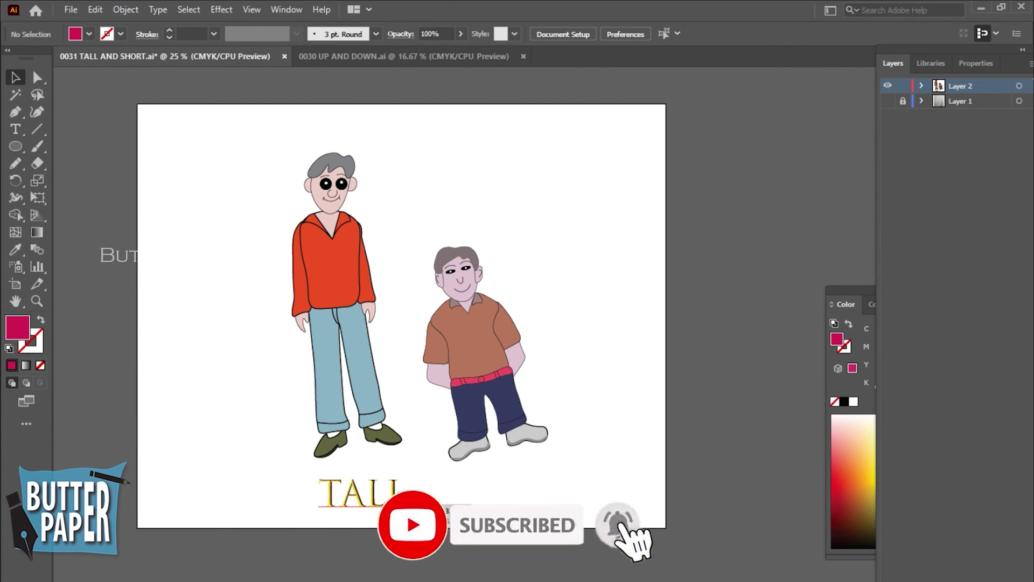
Step: Set the TALL label in Bradley Hand ITC
click(356, 493)
click(571, 33)
scroll(544, 377, down, 10)
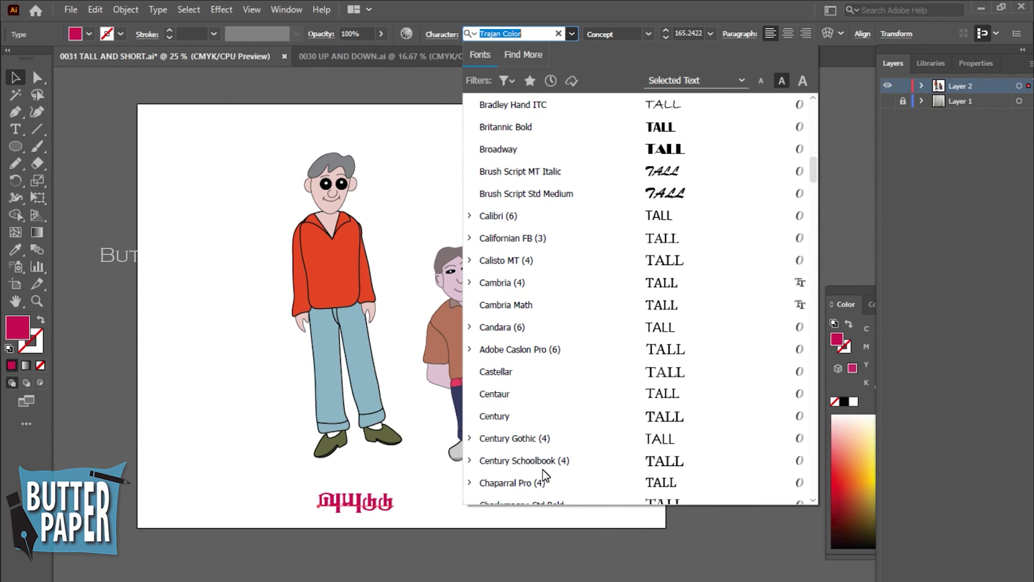
click(674, 105)
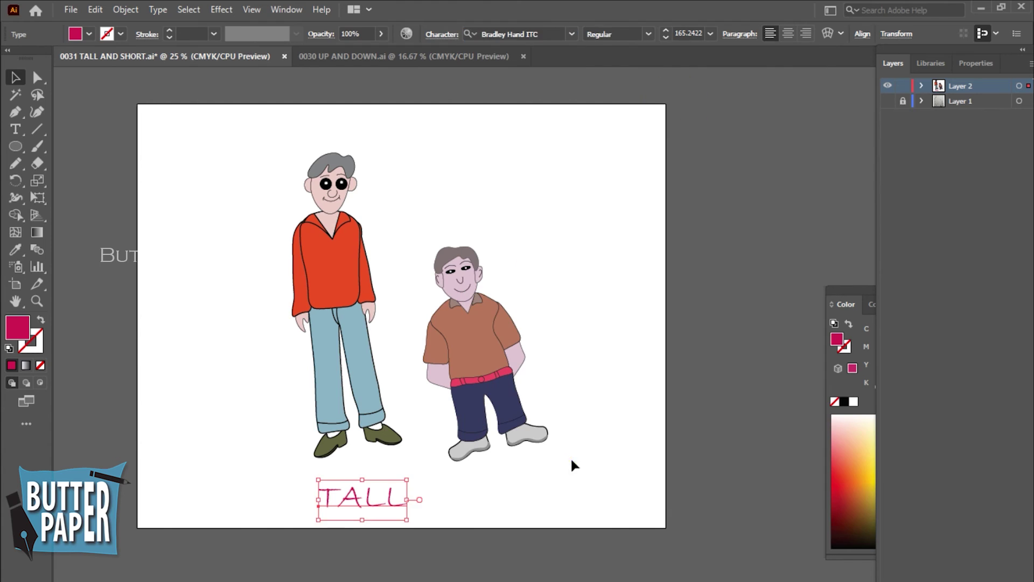
click(574, 464)
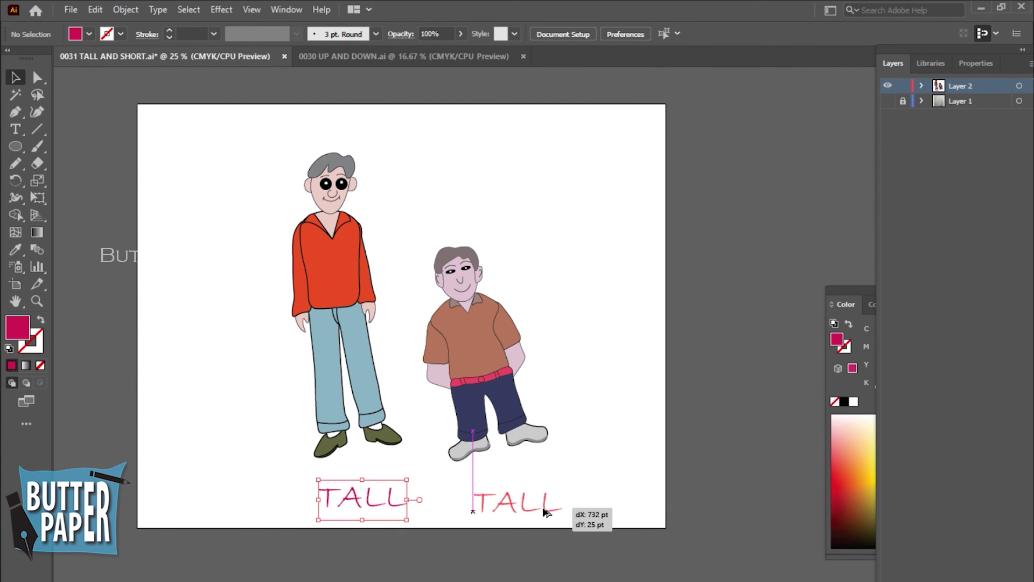
Step: Duplicate TALL beneath the short man and retype the copy as SHORT
drag(389, 506, 534, 509)
double_click(542, 503)
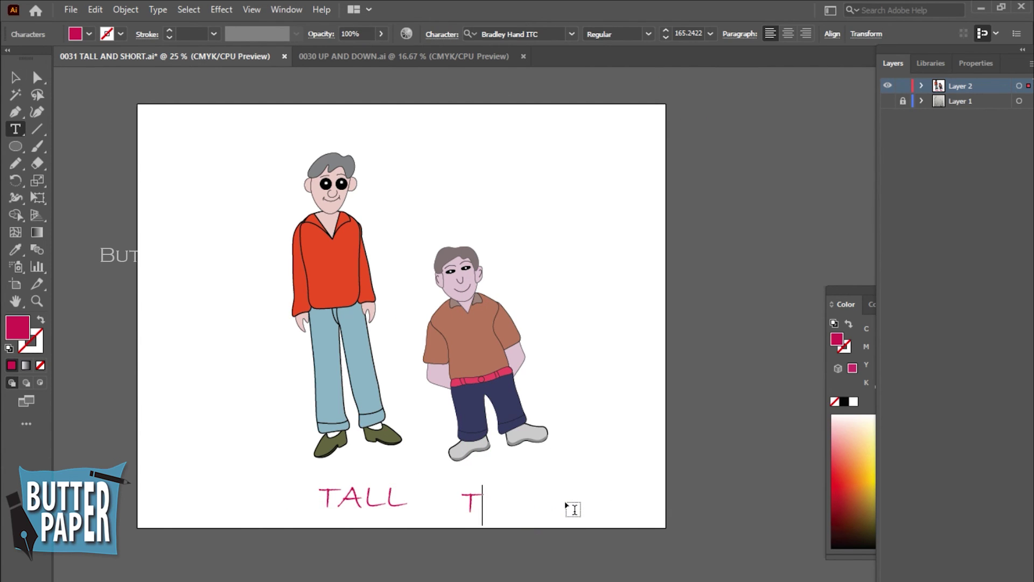
click(473, 502)
text(SHORT)
click(593, 377)
Step: Nudge the SHORT label up to line up with TALL
click(15, 79)
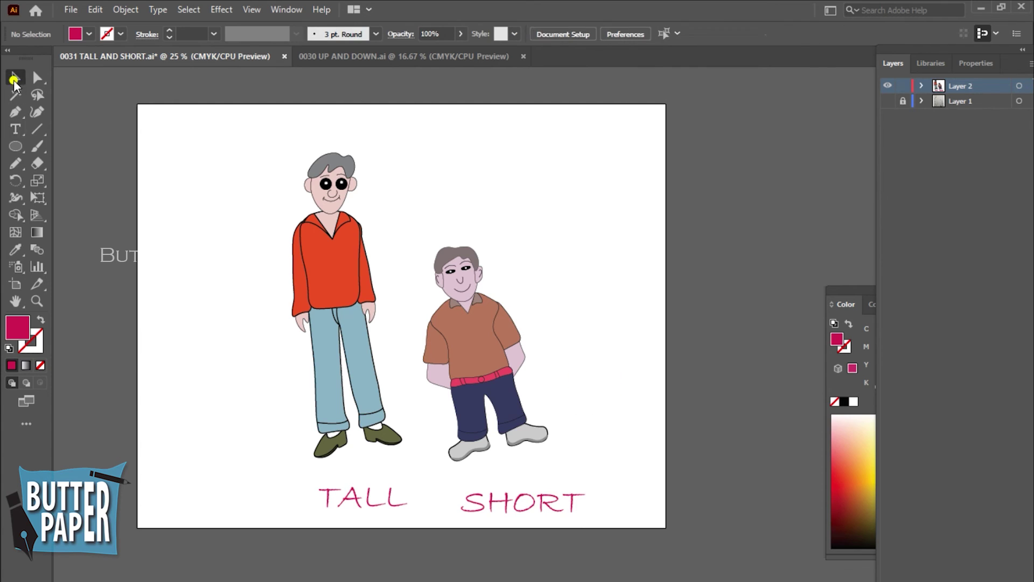
click(401, 502)
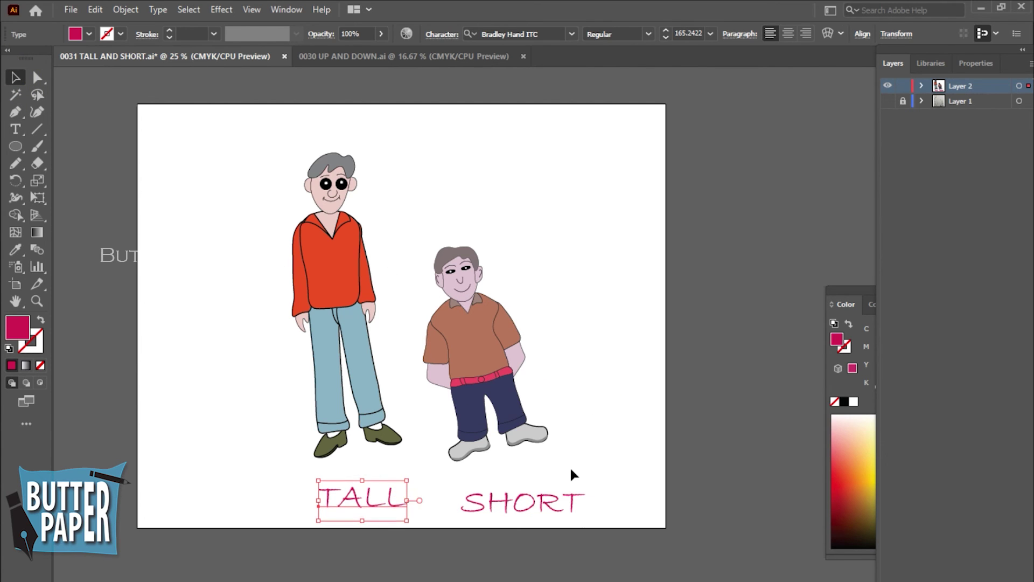
click(640, 406)
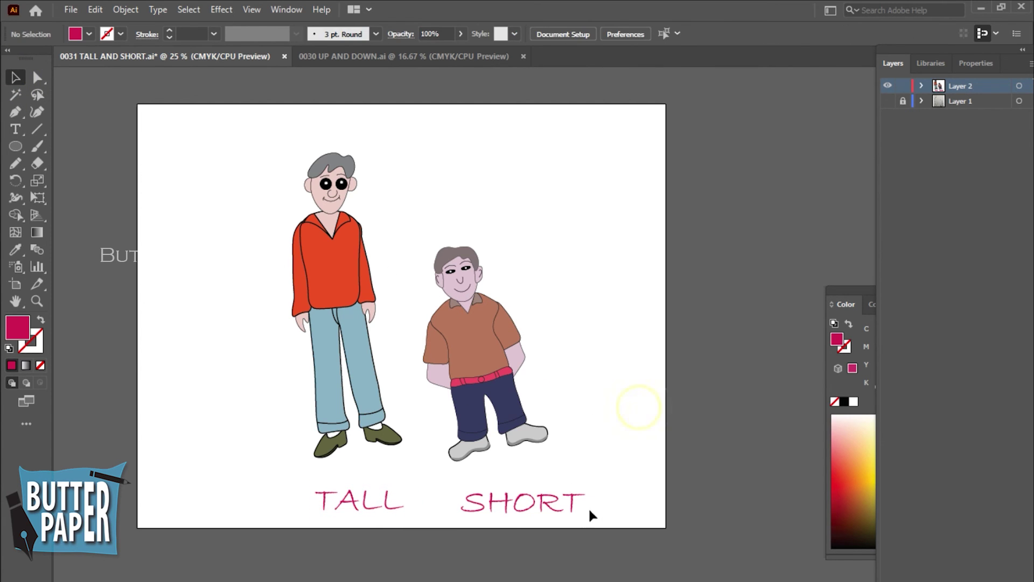
click(525, 512)
drag(583, 506, 583, 504)
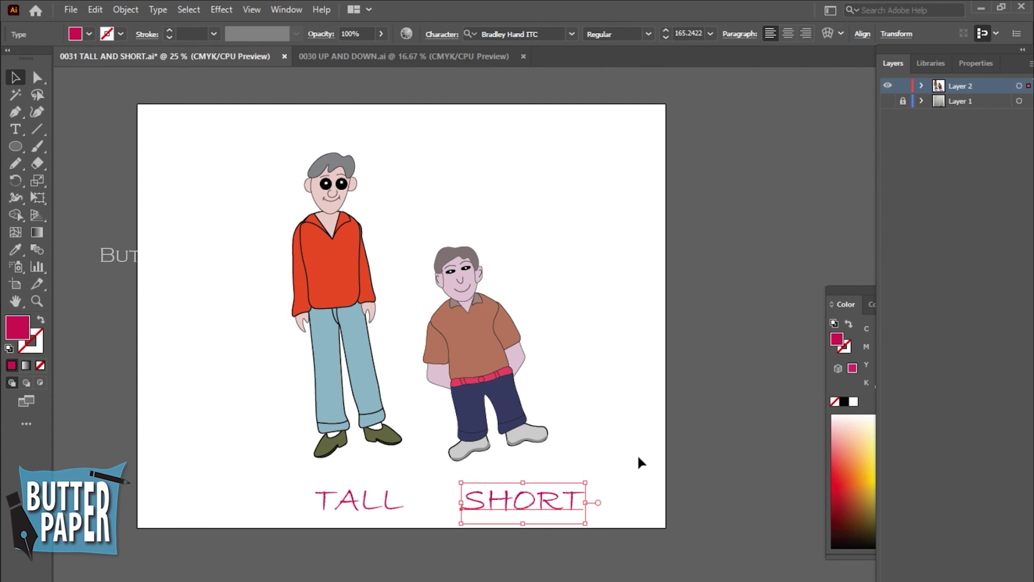
Step: Add a Stylize > Drop Shadow effect to the TALL label
click(632, 460)
click(401, 509)
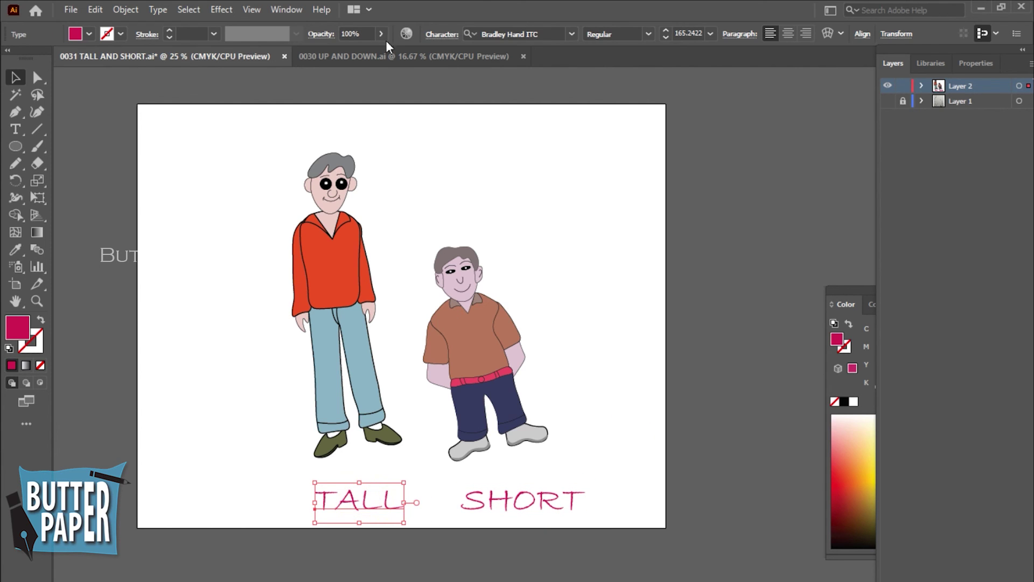
click(221, 9)
click(409, 171)
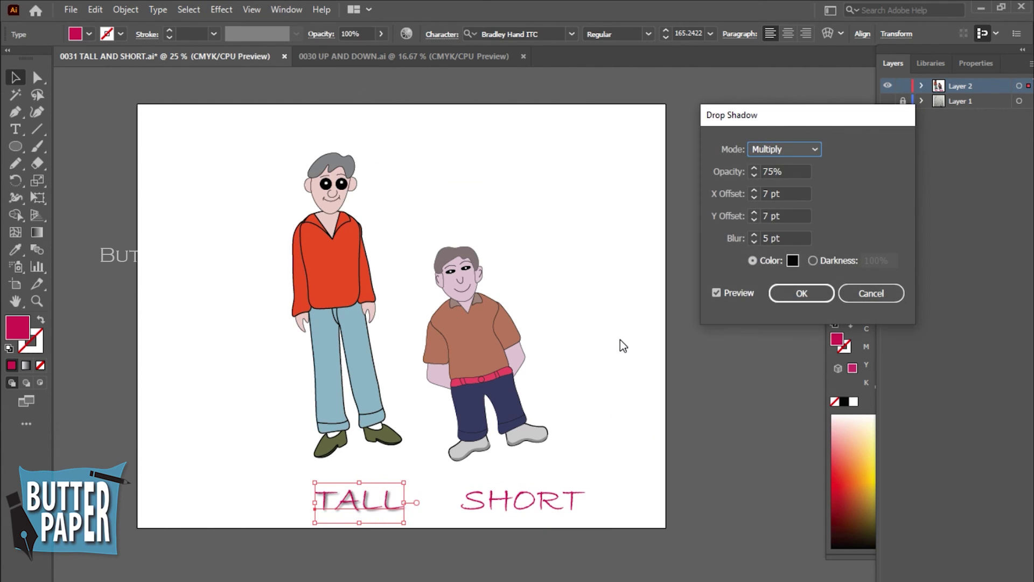
click(802, 293)
click(598, 476)
Step: Apply the same drop shadow to the SHORT label
click(577, 504)
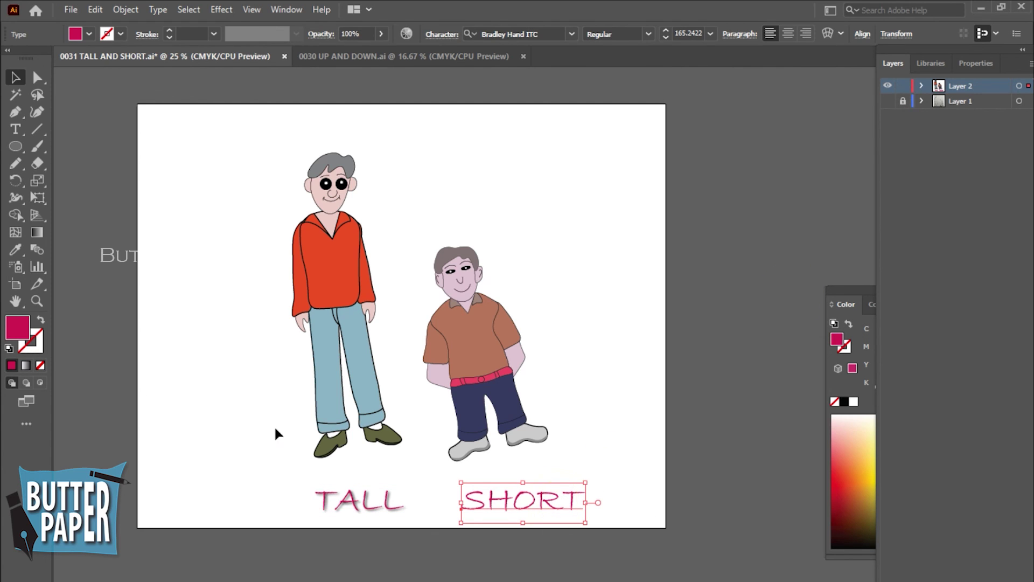
key(i)
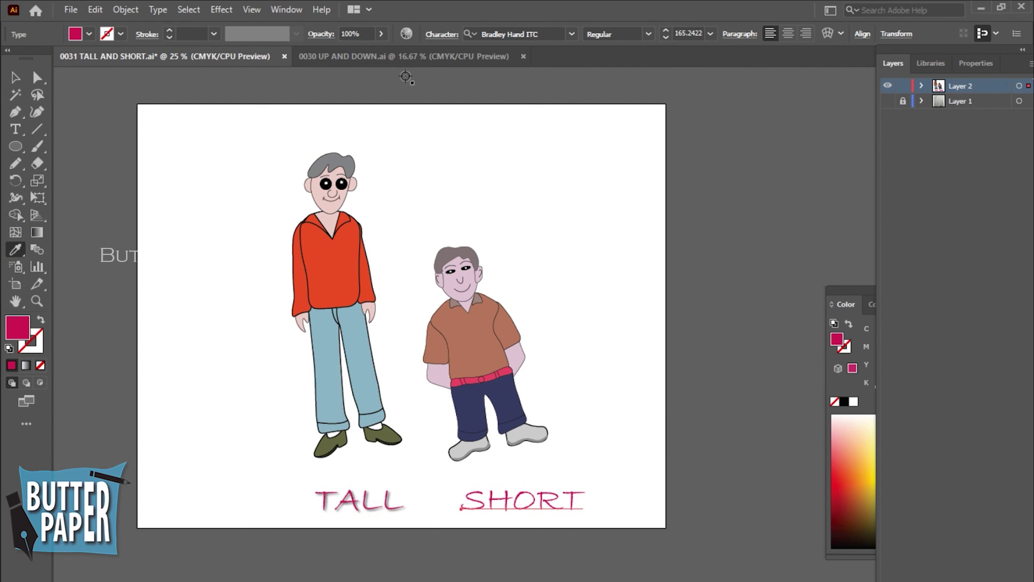
click(221, 9)
click(431, 172)
click(815, 293)
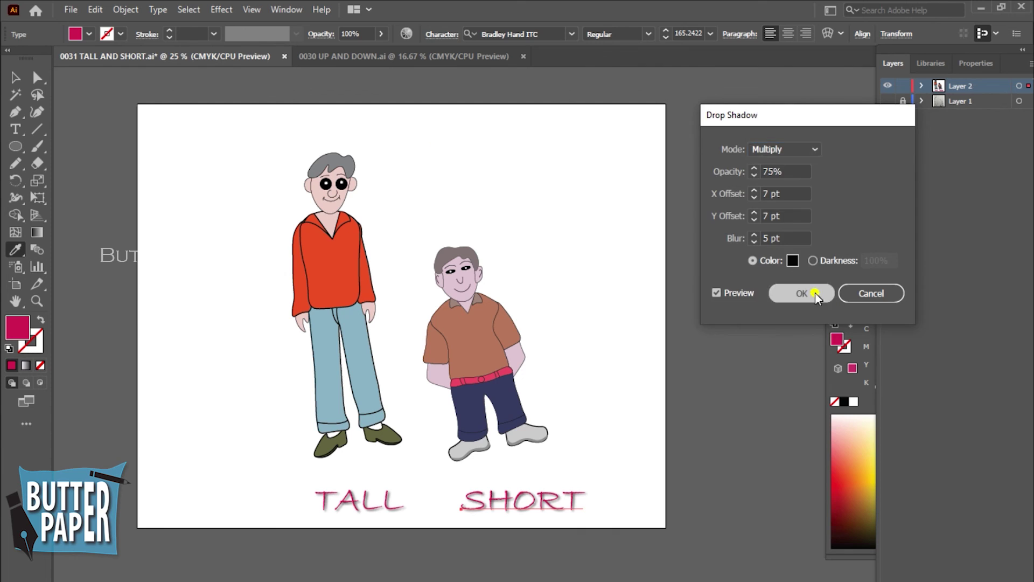
key(v)
click(591, 255)
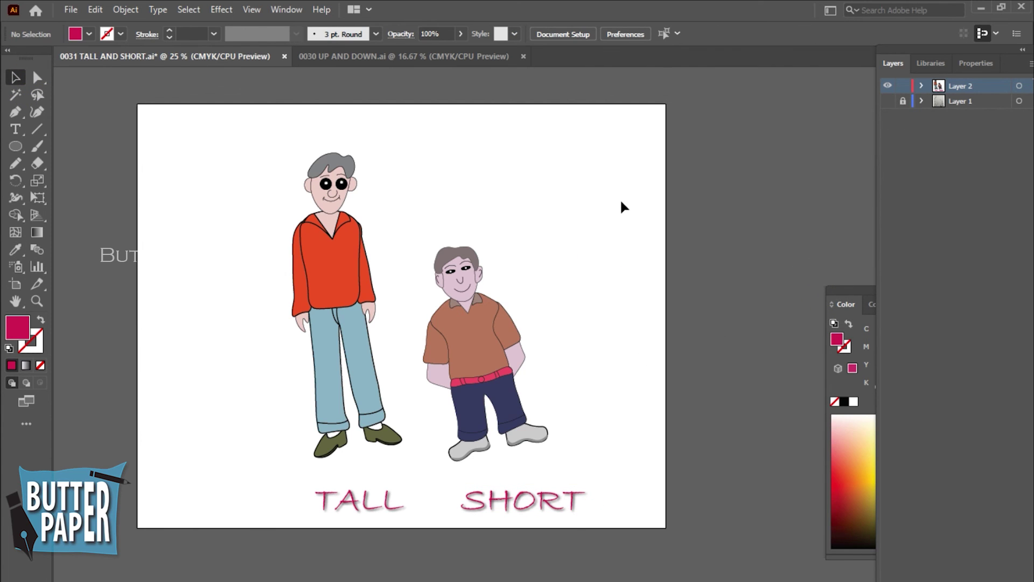
Step: Switch to Full Screen Mode and zoom in on the finished TALL and SHORT artwork
click(70, 10)
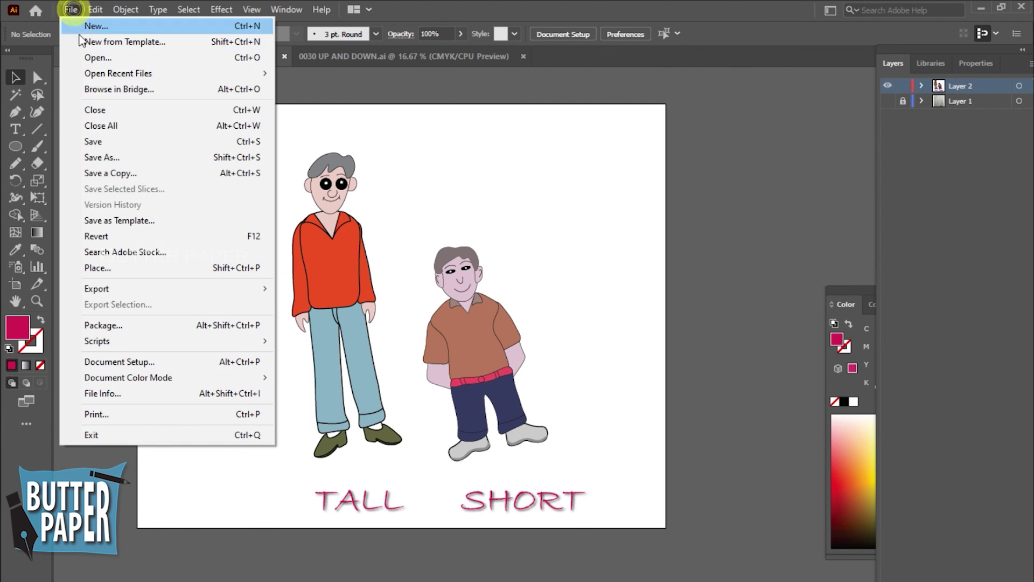
click(72, 10)
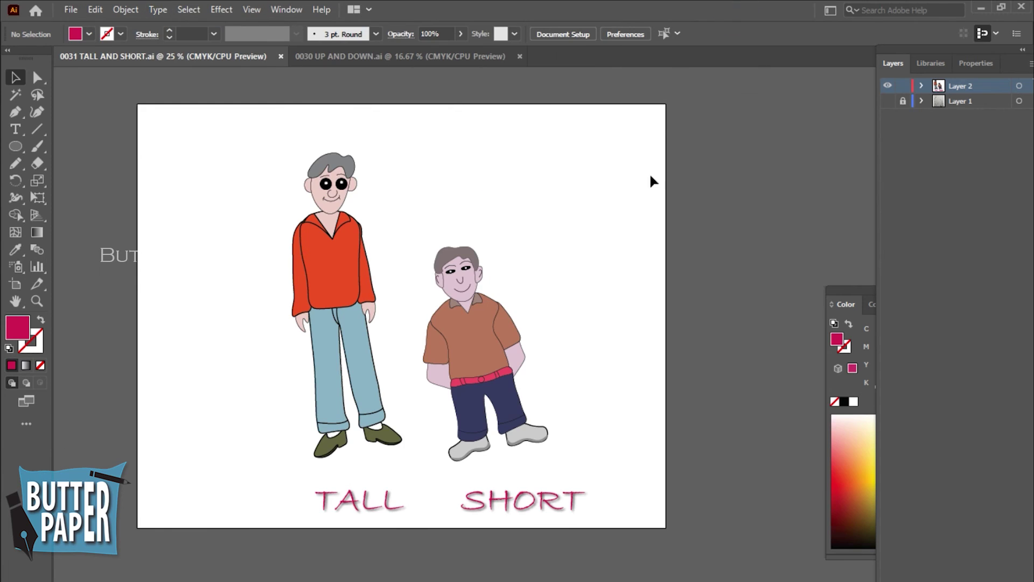
key(f)
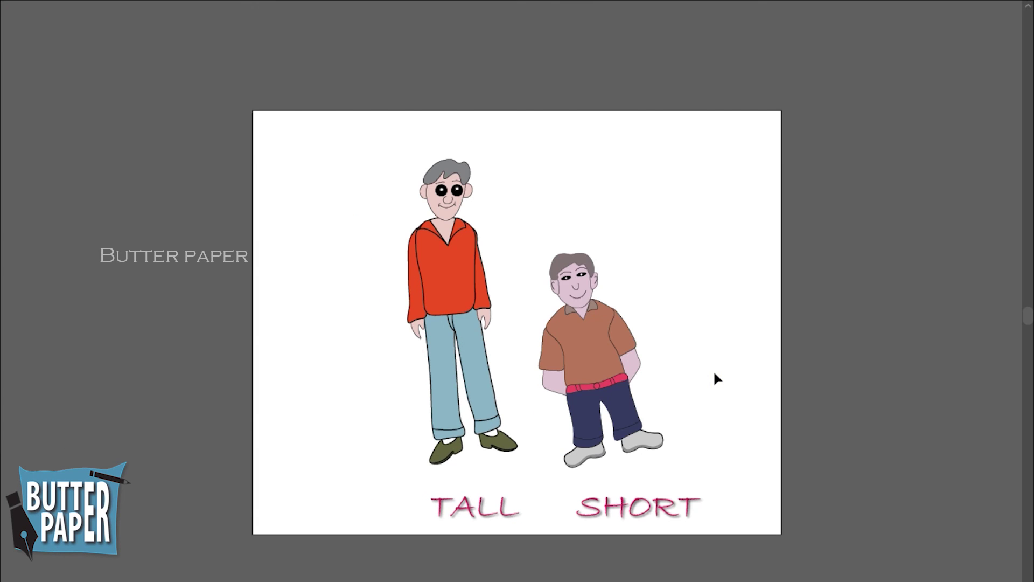
click(720, 367)
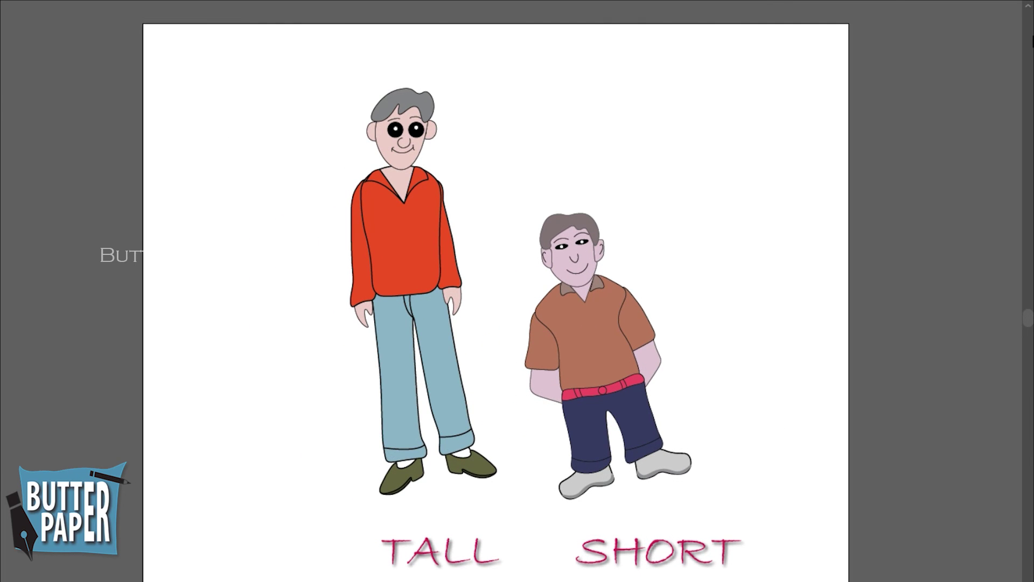